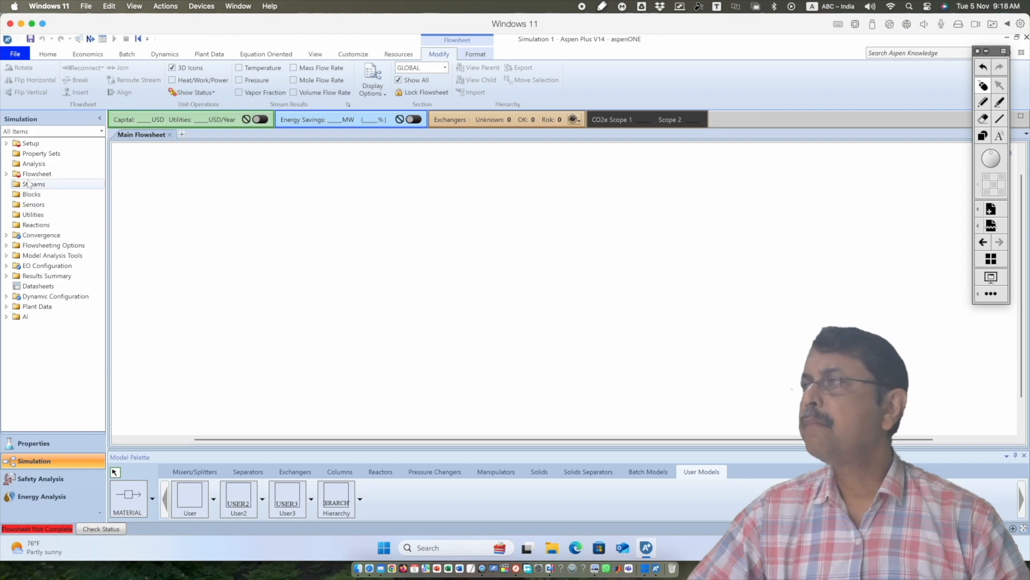
Add ETHANOL and WATER to the component list in the Properties environment
{"action": "left_click", "coordinate": [50, 449]}
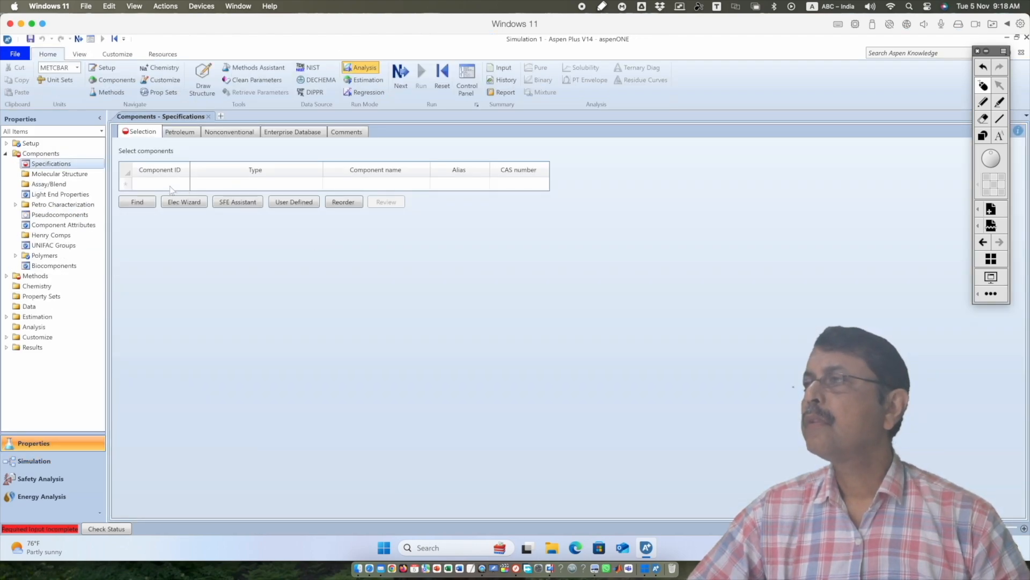
{"action": "left_click", "coordinate": [171, 186]}
{"action": "type", "text": "ETHANOL"}
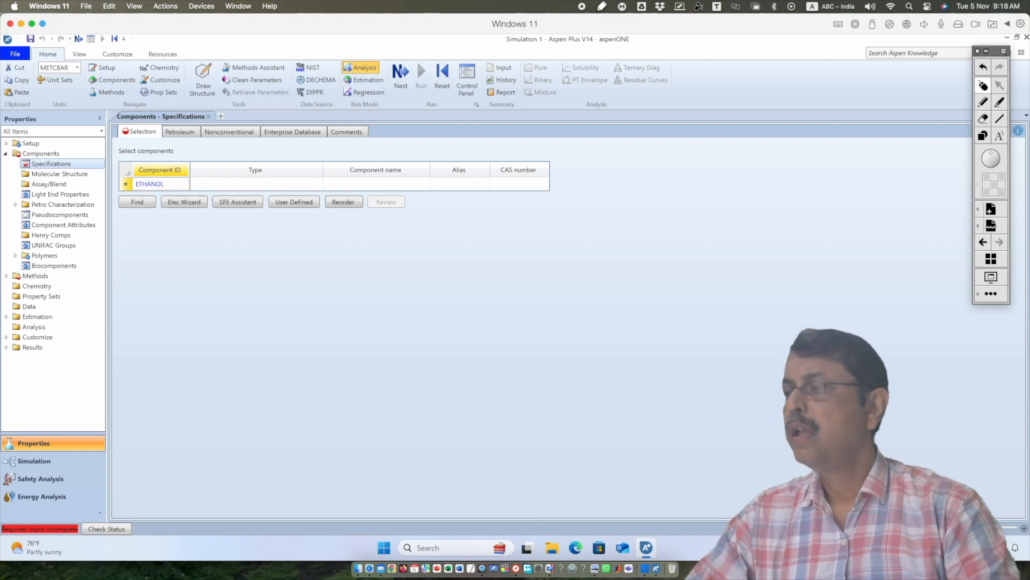
{"action": "key", "text": "Return"}
{"action": "type", "text": "WATER"}
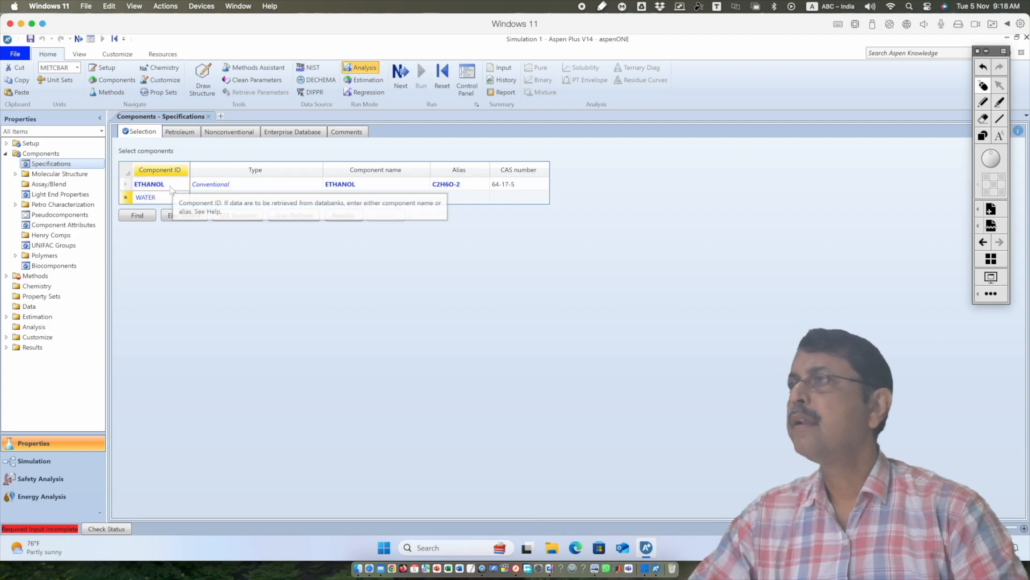
{"action": "key", "text": "Return"}
Choose PENG-ROB as the global property method and run the properties calculation
{"action": "left_click", "coordinate": [400, 76]}
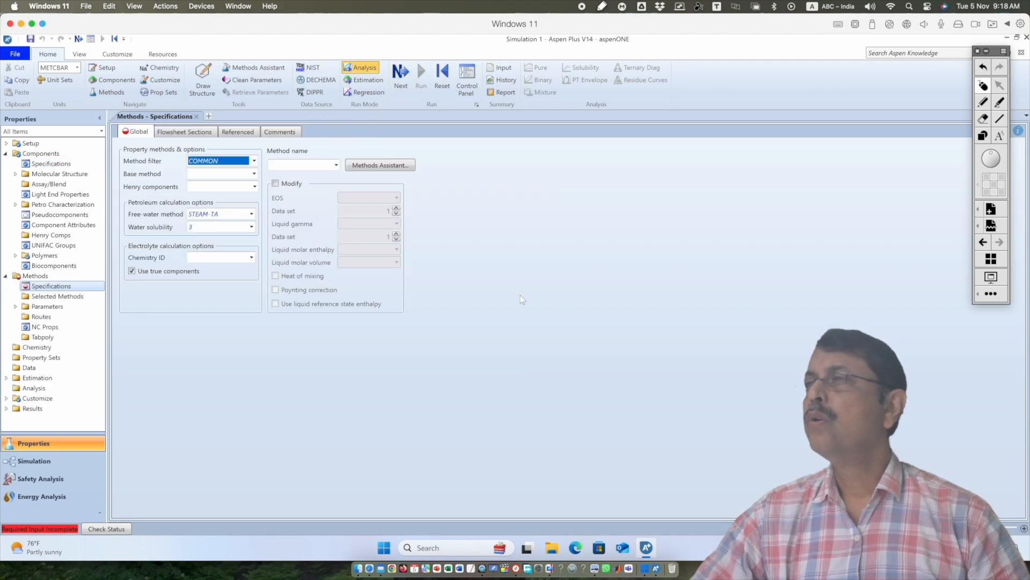
{"action": "left_click", "coordinate": [305, 165]}
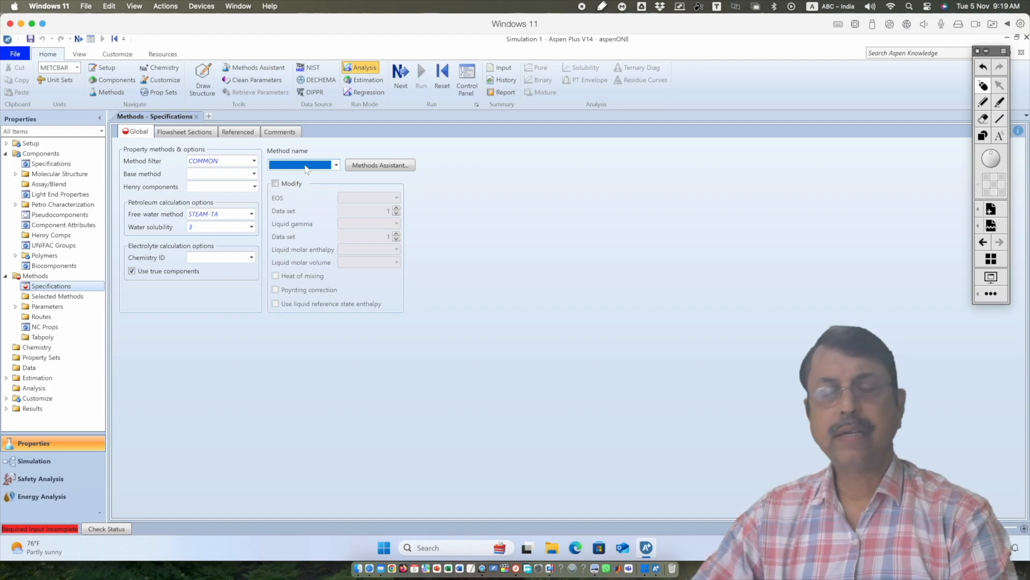
{"action": "key", "text": "p"}
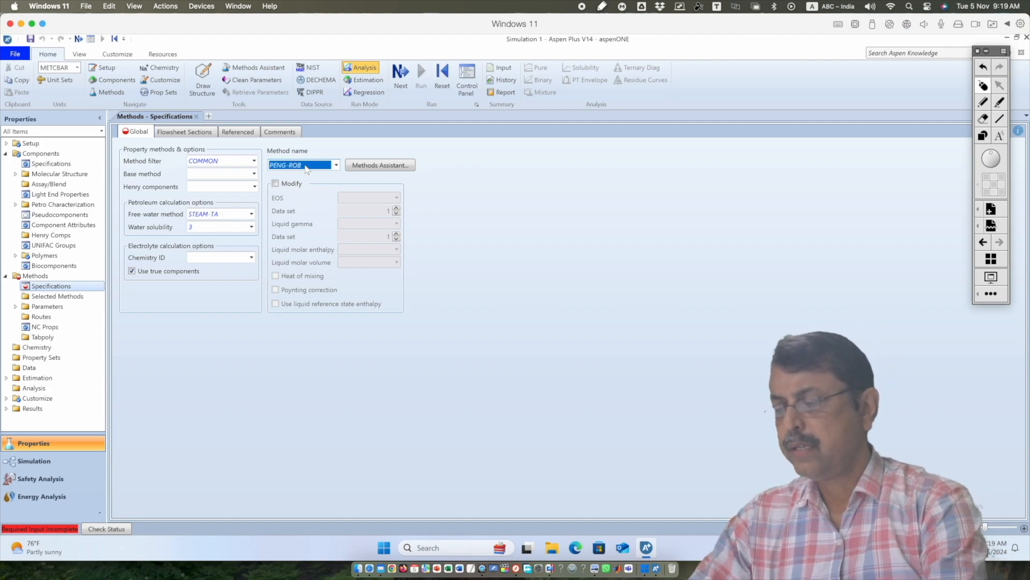
{"action": "key", "text": "Return"}
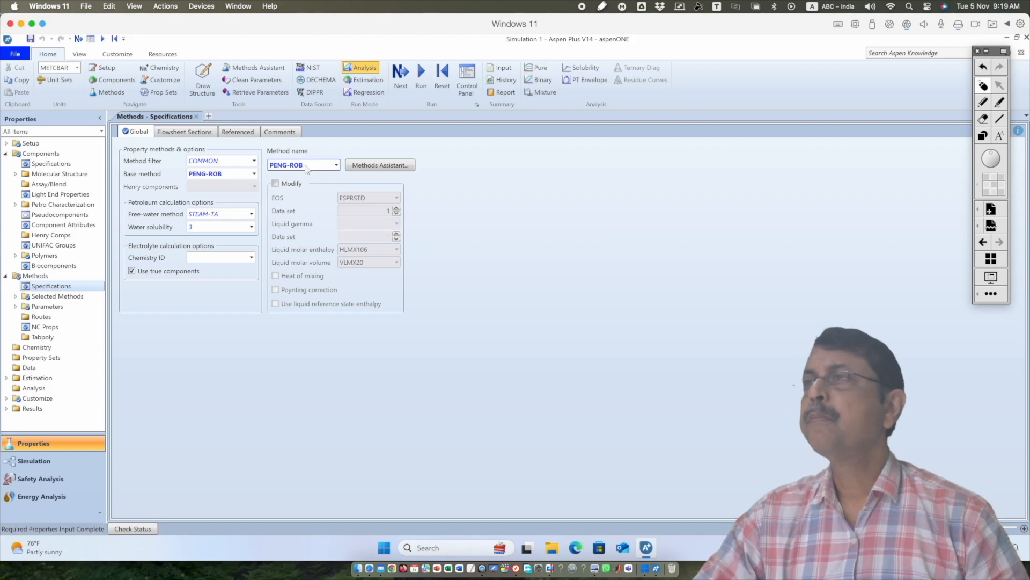
{"action": "left_click", "coordinate": [421, 73]}
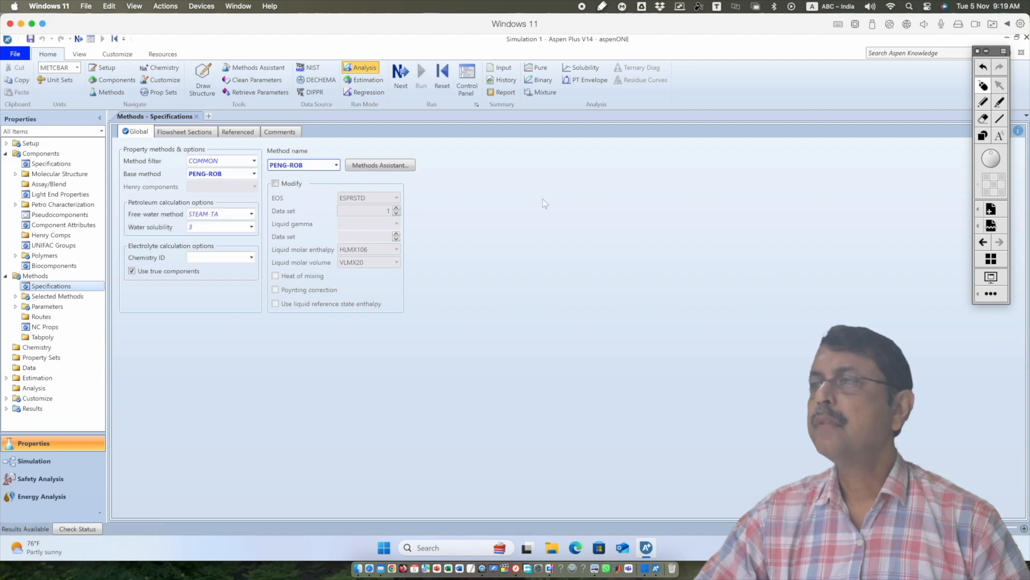
Place a User2 user model block on the main flowsheet in the Simulation environment
{"action": "left_click", "coordinate": [52, 463]}
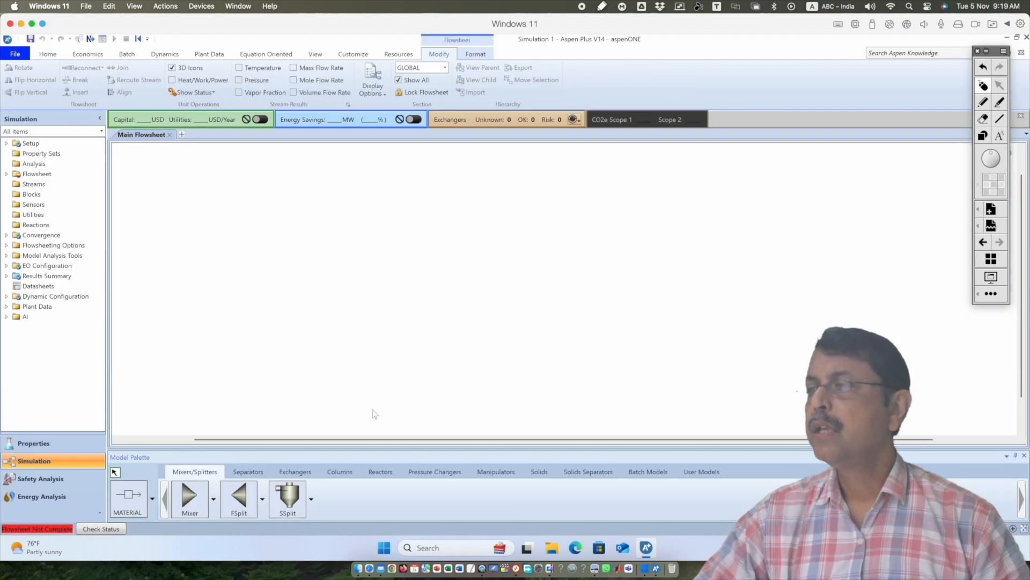
{"action": "left_click", "coordinate": [700, 472]}
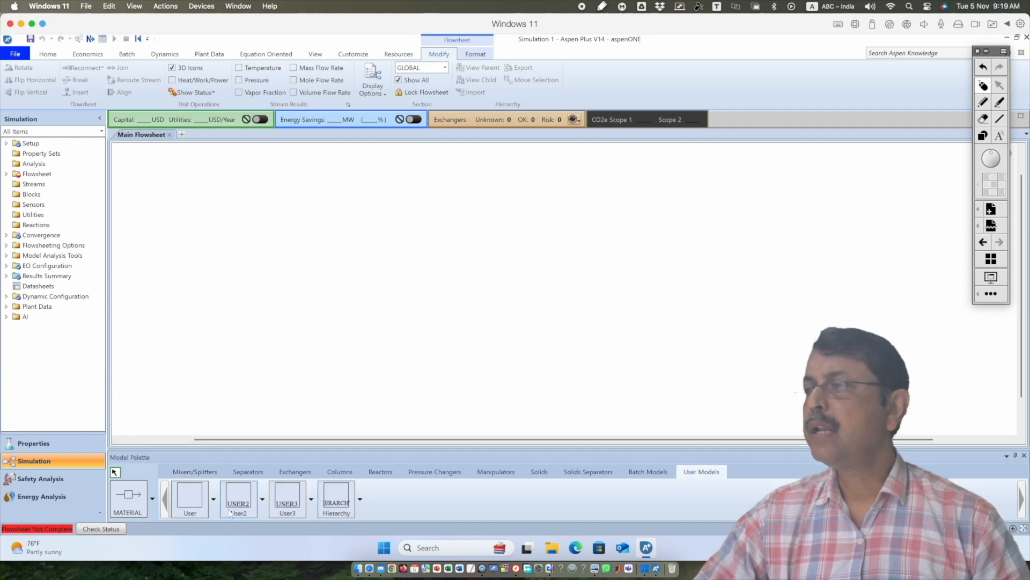
{"action": "left_click", "coordinate": [239, 496]}
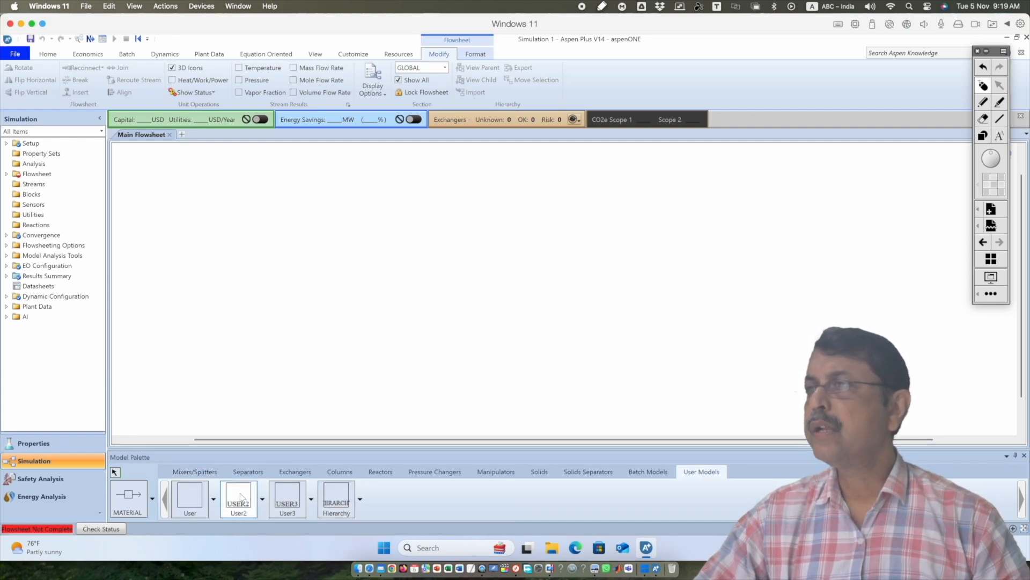
{"action": "left_click", "coordinate": [413, 248]}
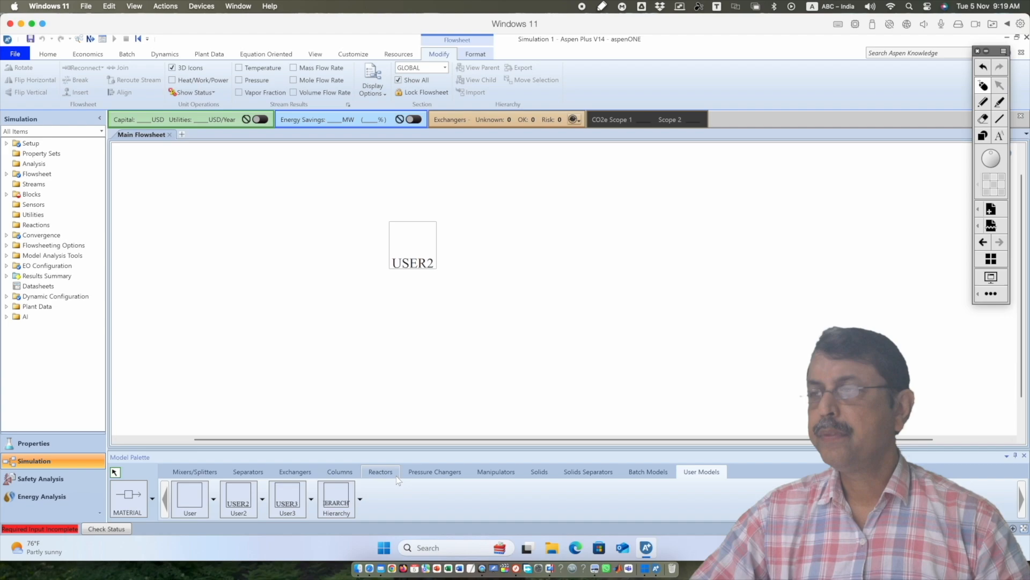
Connect a material feed stream to the inlet of the User2 block
{"action": "left_click", "coordinate": [129, 497]}
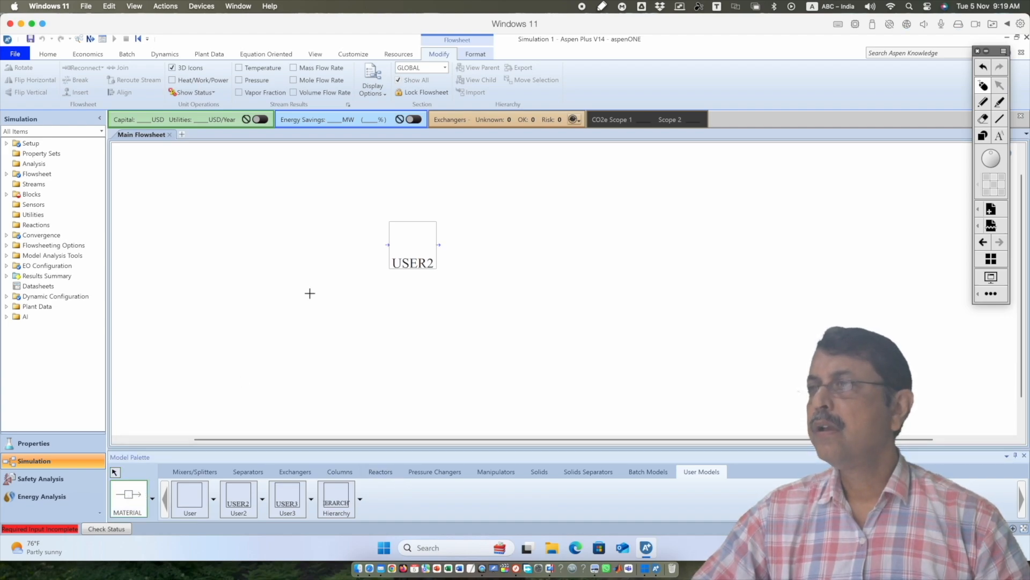
{"action": "left_click", "coordinate": [385, 244]}
{"action": "left_click", "coordinate": [285, 244]}
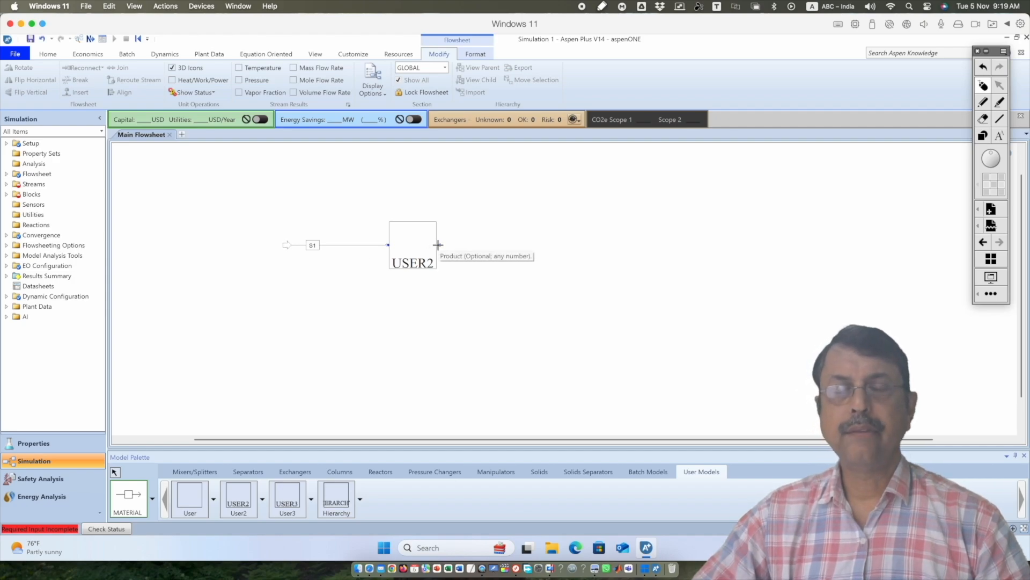
Check the flow split in the Presentation.pdf example and connect two material product streams, one above and one below, to the User2 block
{"action": "key", "text": "super+Tab"}
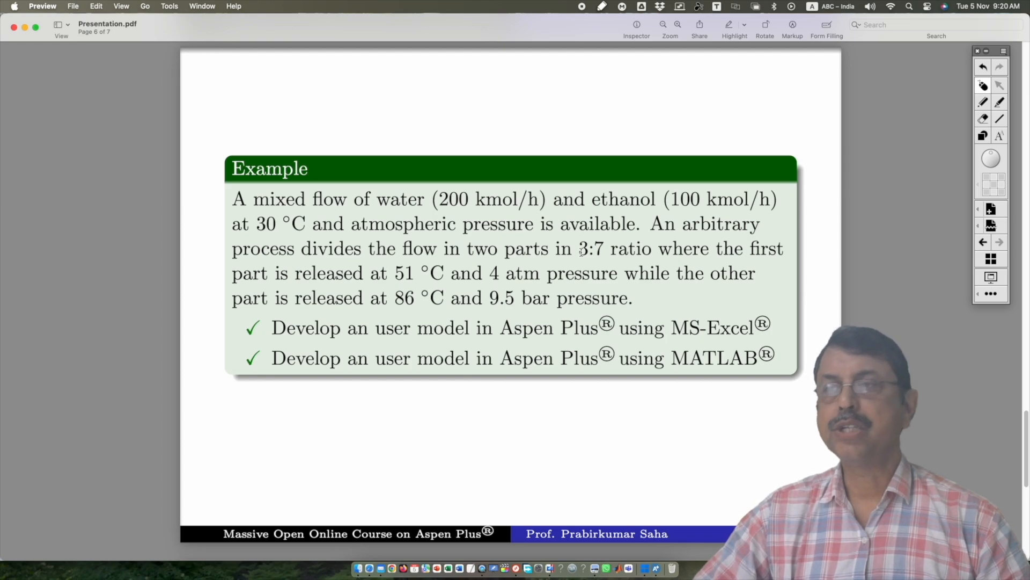
{"action": "left_click", "coordinate": [644, 568]}
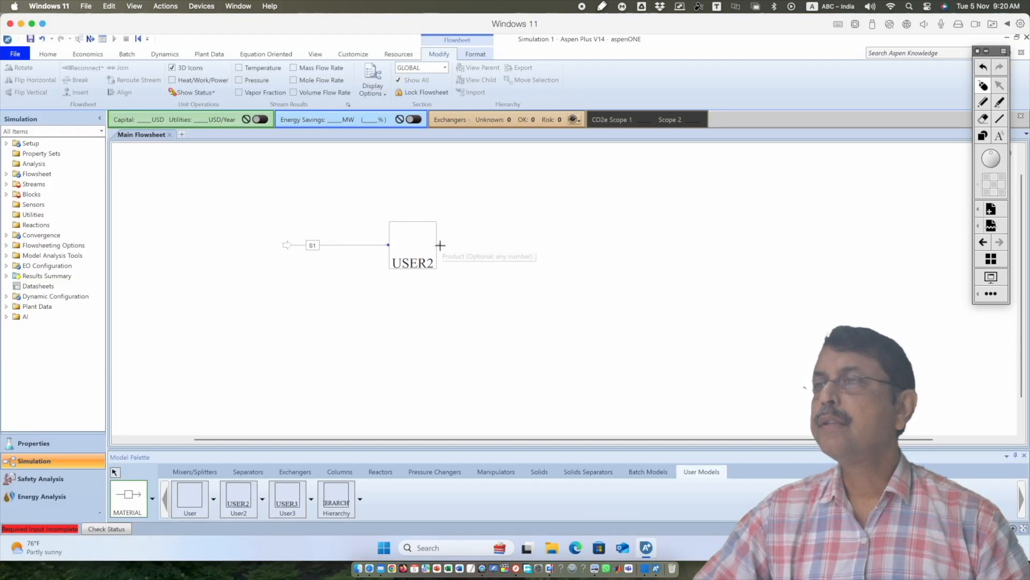
{"action": "left_click", "coordinate": [432, 223]}
{"action": "left_click", "coordinate": [568, 205]}
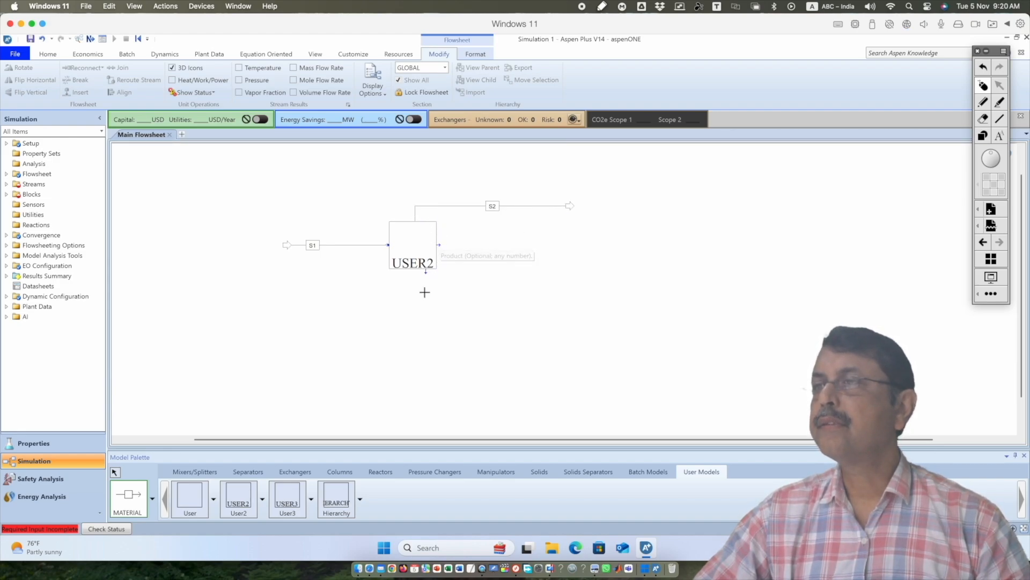
{"action": "left_click", "coordinate": [416, 272]}
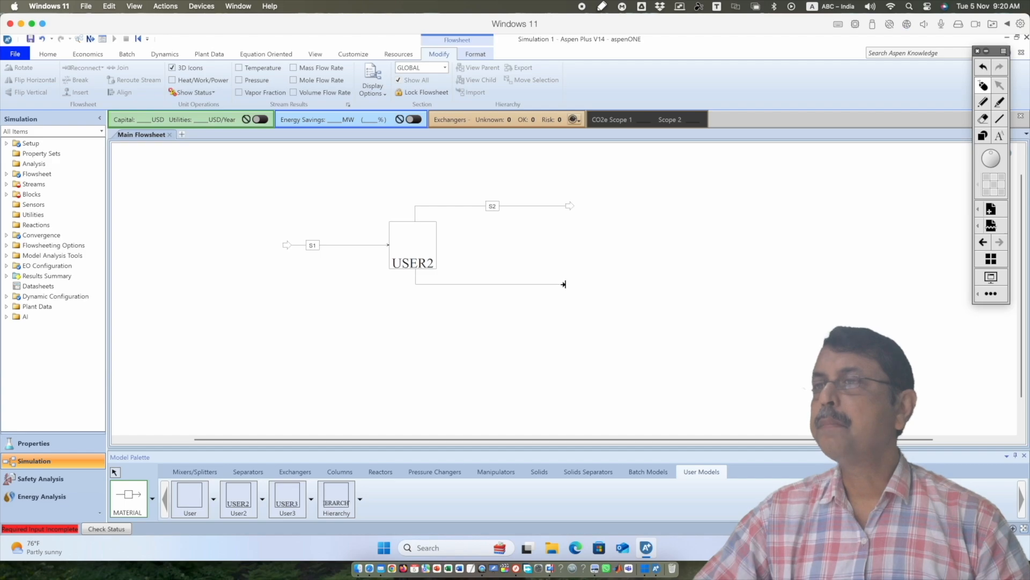
{"action": "left_click", "coordinate": [564, 284]}
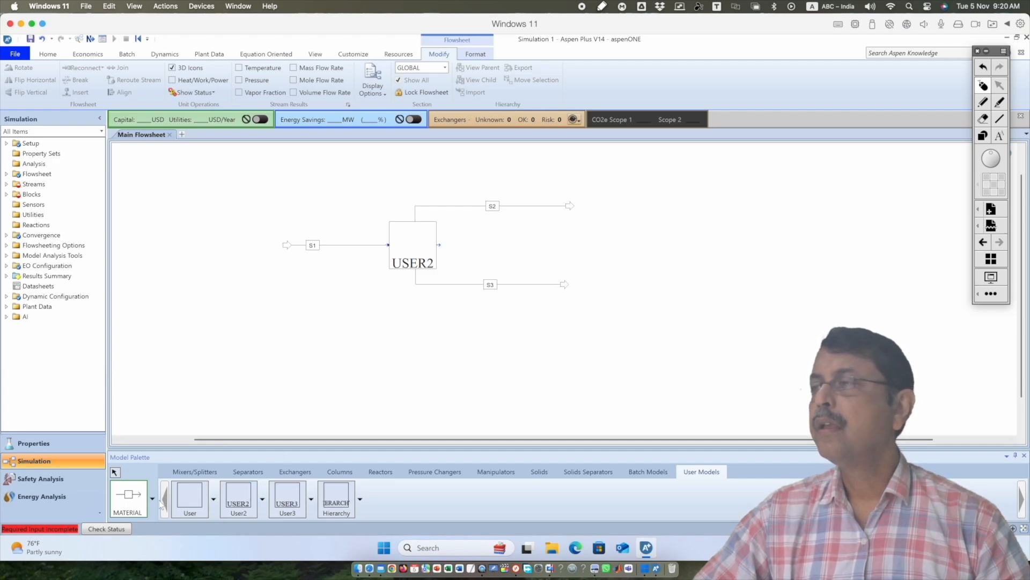
{"action": "left_click", "coordinate": [114, 472]}
Rename the inlet stream FEED, the upper product stream PRODUP and the lower product stream PRODDN
{"action": "left_click", "coordinate": [313, 246]}
{"action": "left_click", "coordinate": [313, 245]}
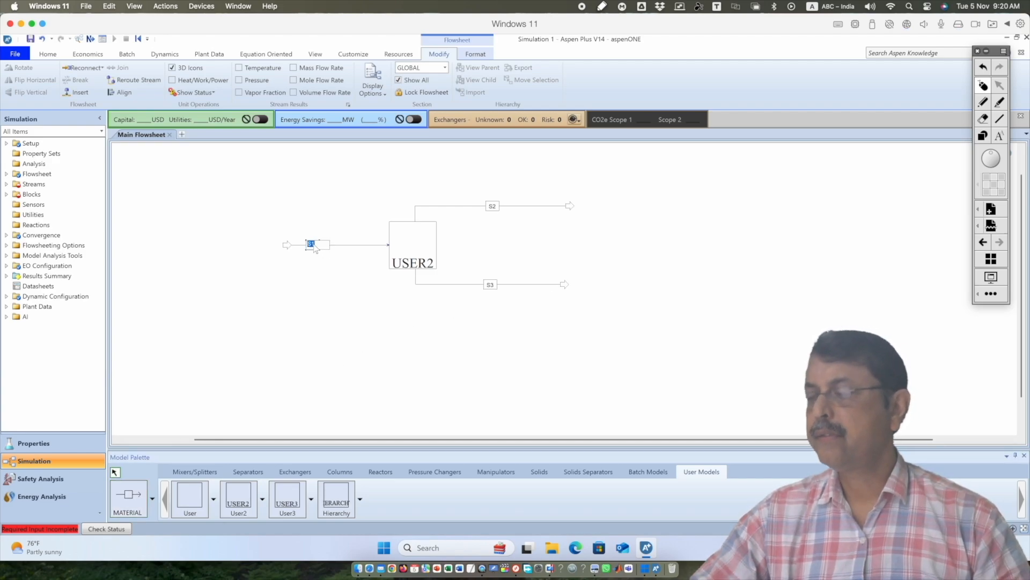
{"action": "type", "text": "FEED"}
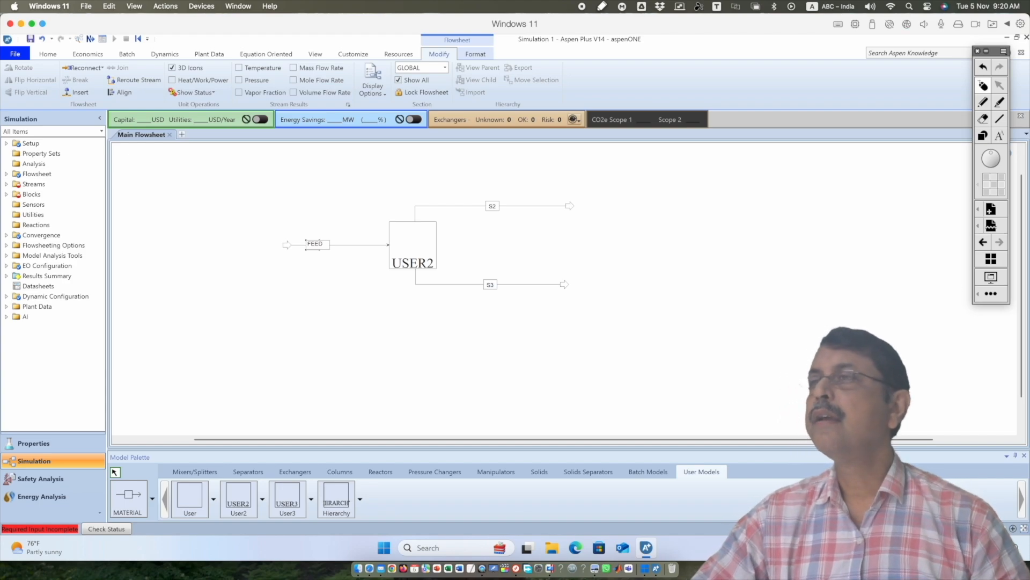
{"action": "left_click", "coordinate": [491, 206]}
{"action": "left_click", "coordinate": [491, 206]}
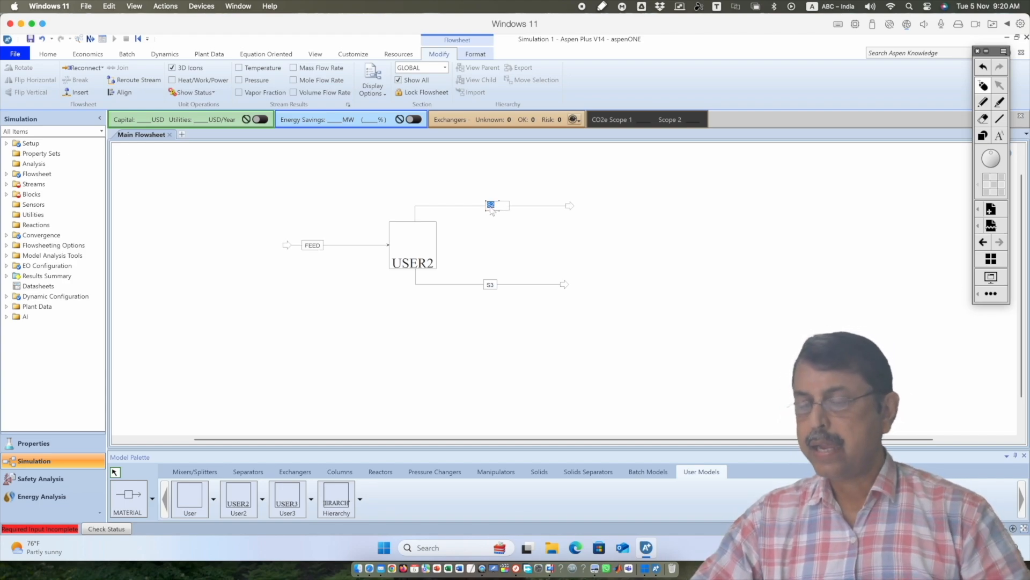
{"action": "type", "text": "PROD"}
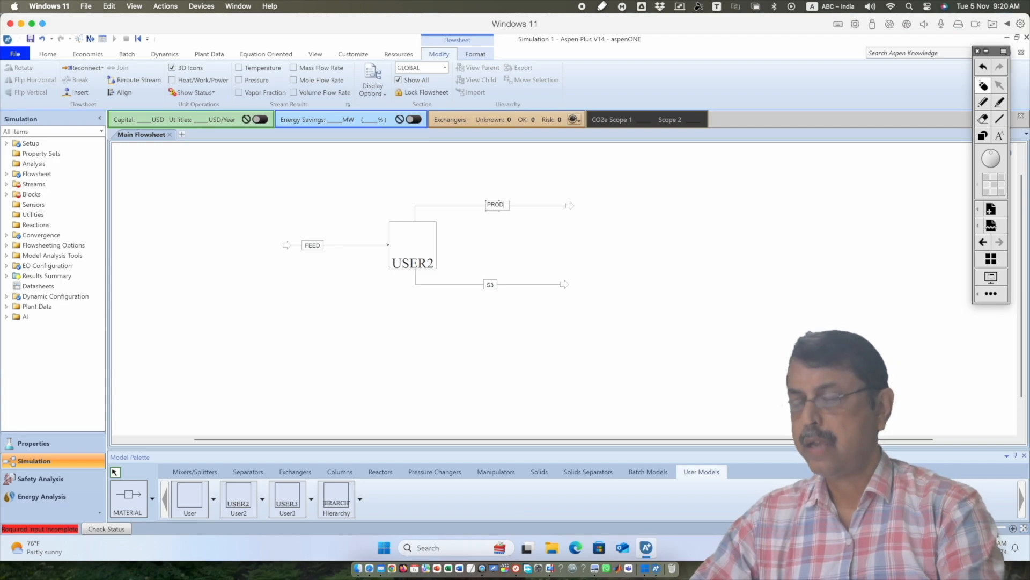
{"action": "type", "text": "UP"}
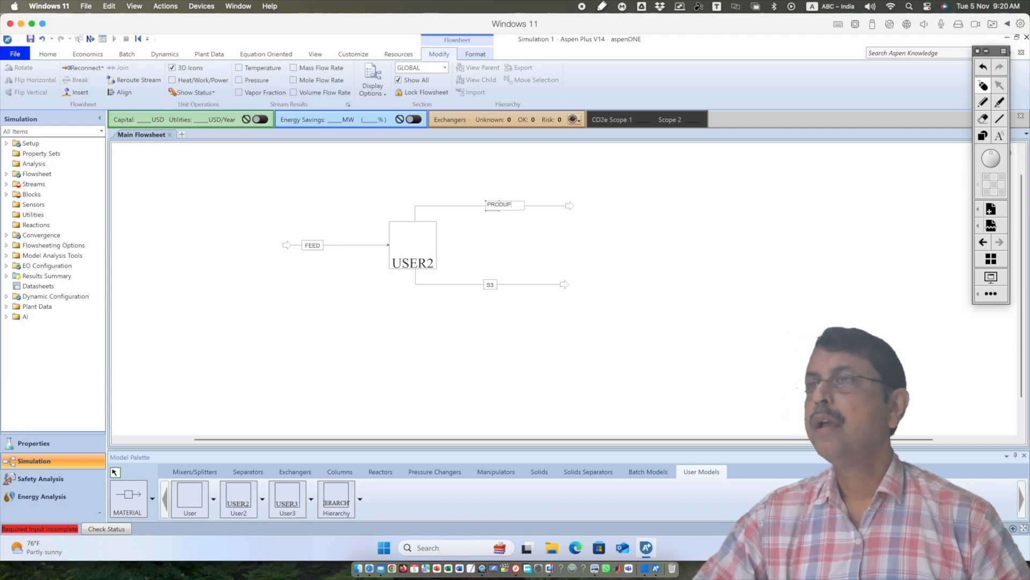
{"action": "left_click", "coordinate": [489, 287]}
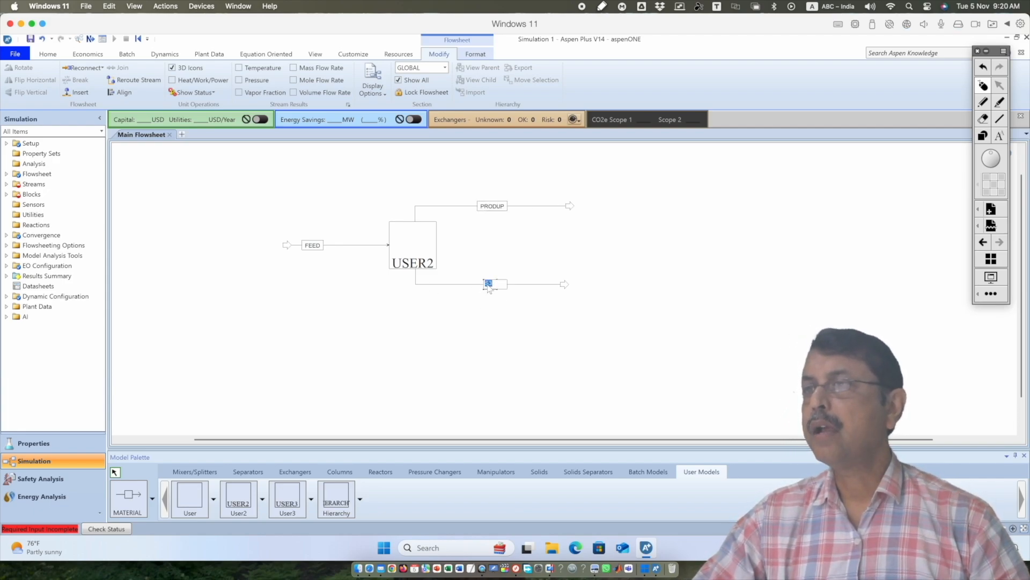
{"action": "type", "text": "PRODDN"}
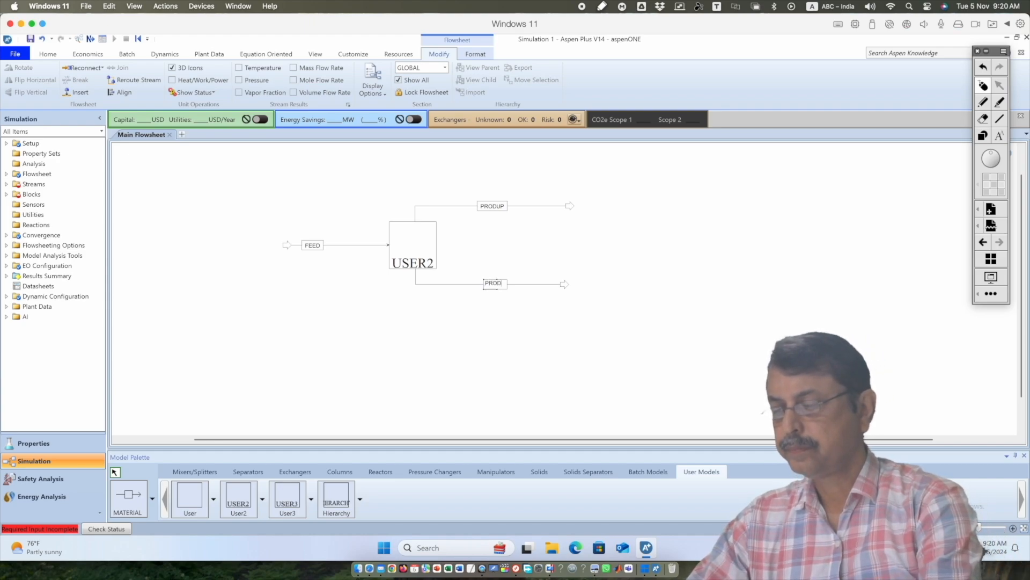
{"action": "left_click", "coordinate": [519, 320]}
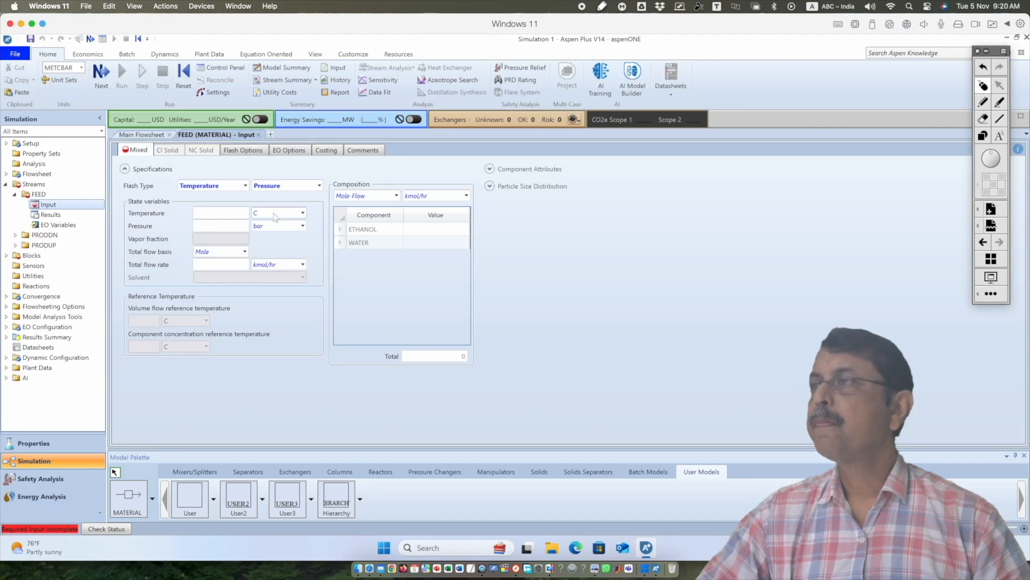
Consult the feed conditions in Presentation.pdf and set the FEED stream to 30 C and 1 atm
{"action": "left_click", "coordinate": [596, 570]}
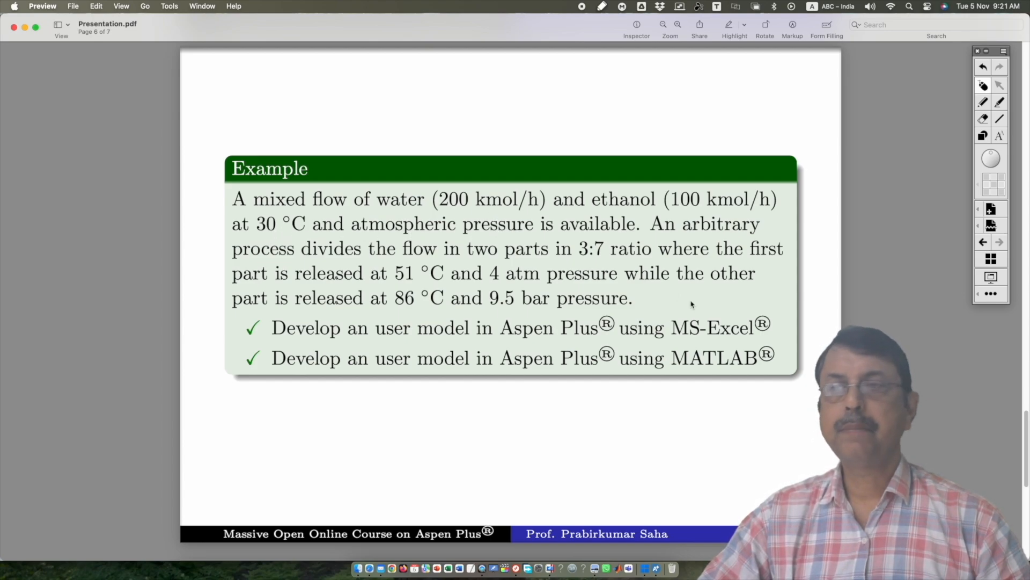
{"action": "left_click", "coordinate": [646, 568]}
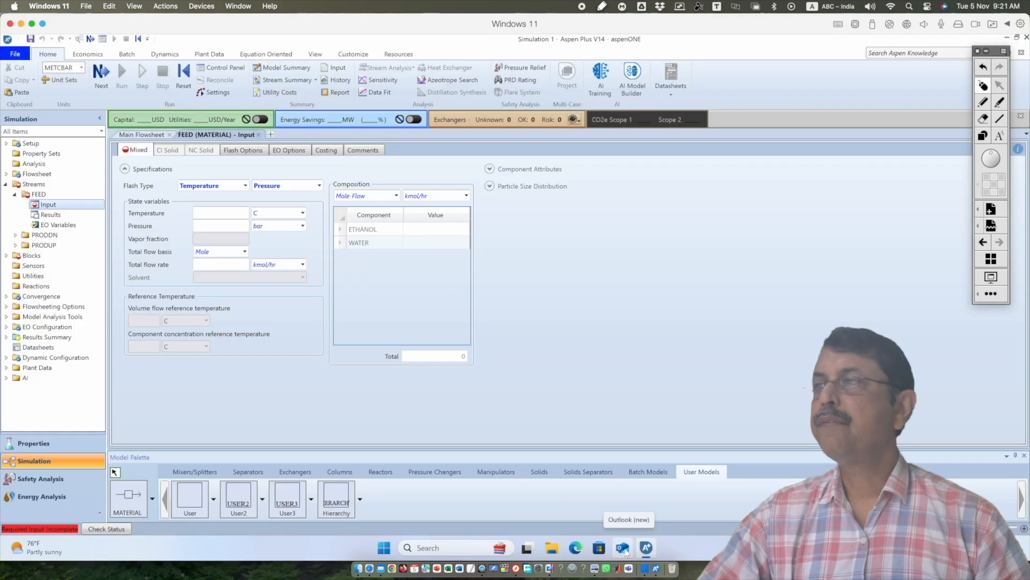
{"action": "left_click", "coordinate": [214, 217]}
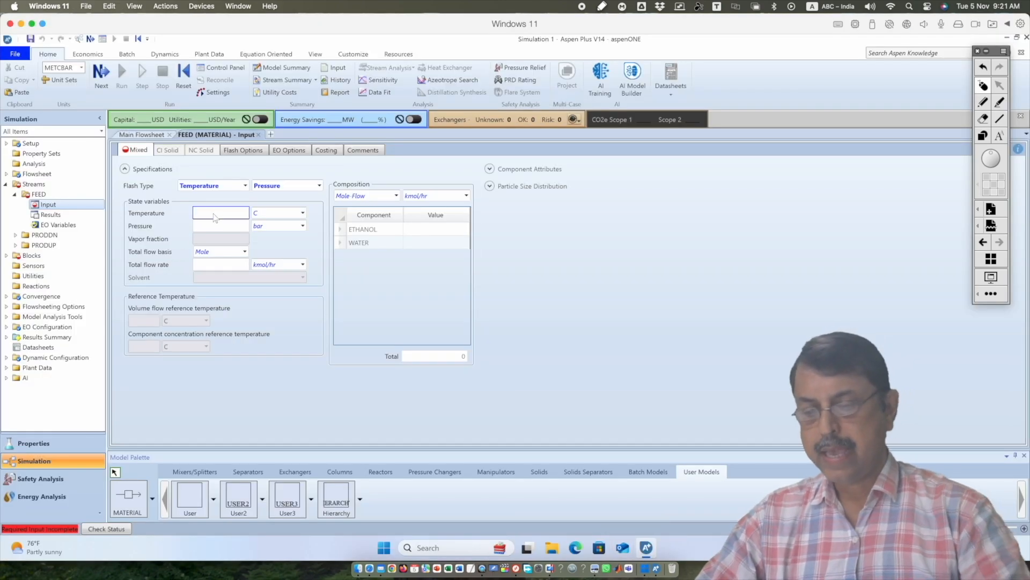
{"action": "type", "text": "30"}
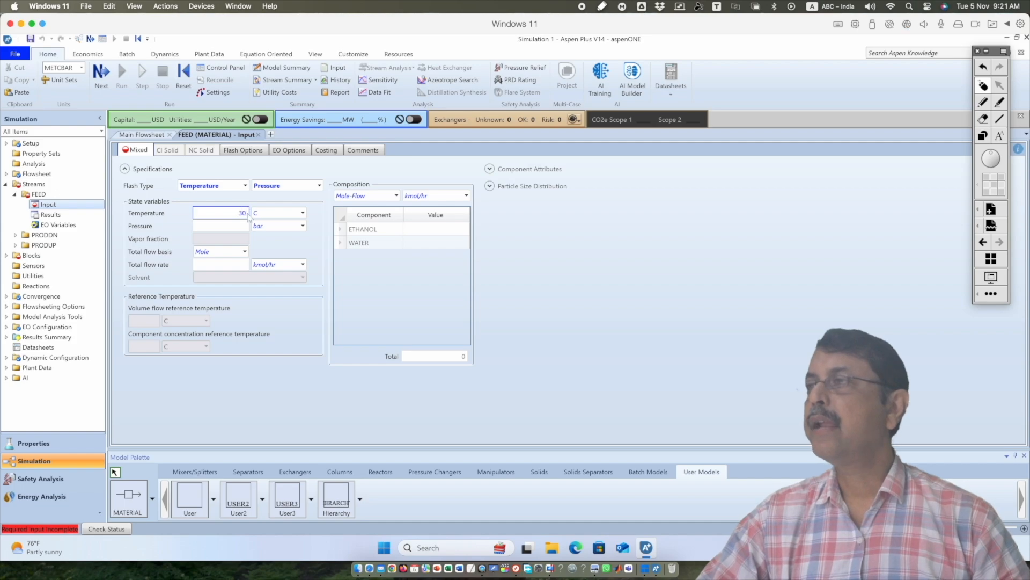
{"action": "key", "text": "Tab"}
{"action": "type", "text": "1"}
{"action": "left_click", "coordinate": [302, 226]}
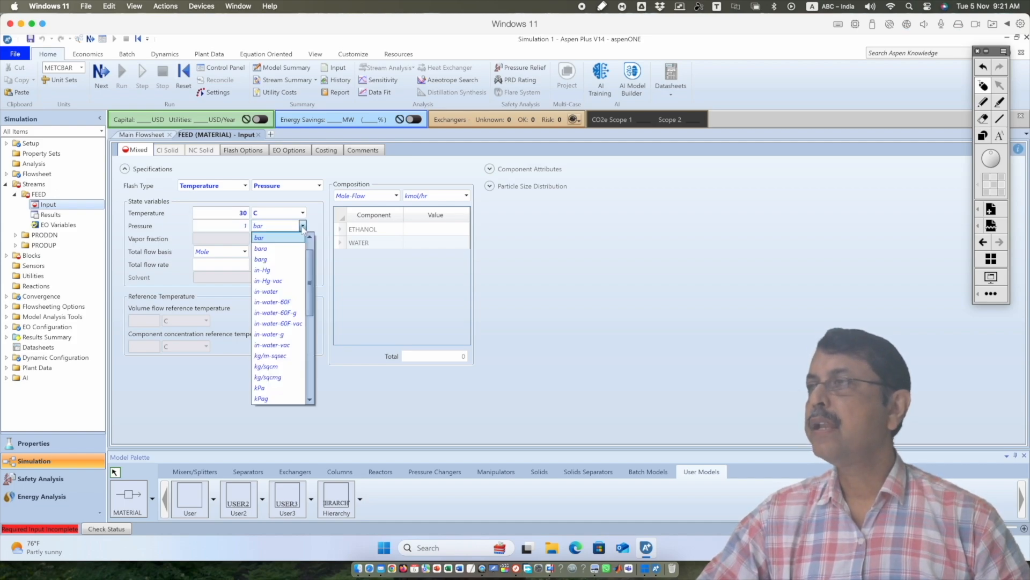
{"action": "left_click", "coordinate": [271, 239]}
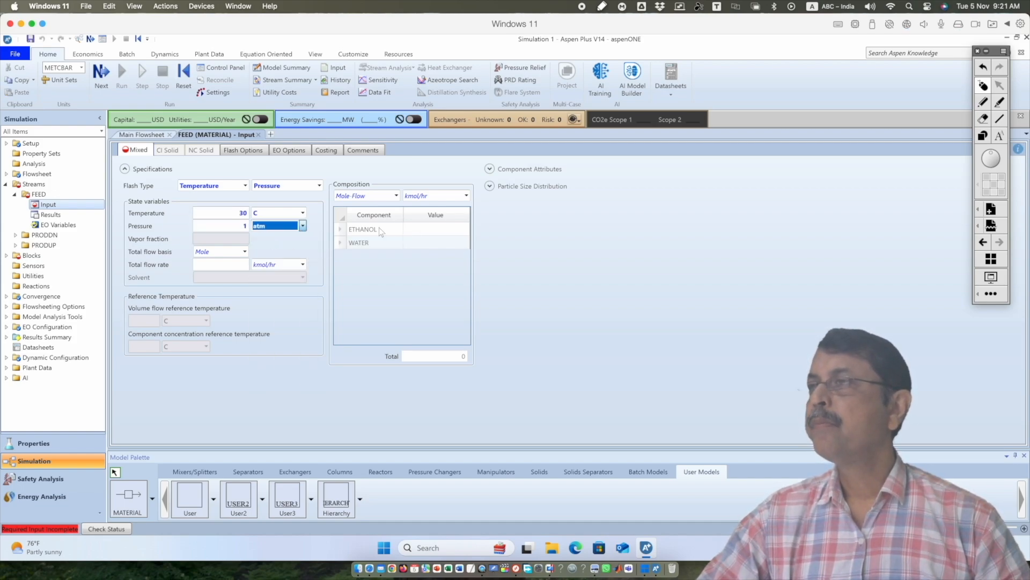
Consult the example in Presentation.pdf and set the FEED mole flows to 100 kmol/hr ethanol and 200 kmol/hr water
{"action": "left_click", "coordinate": [442, 235]}
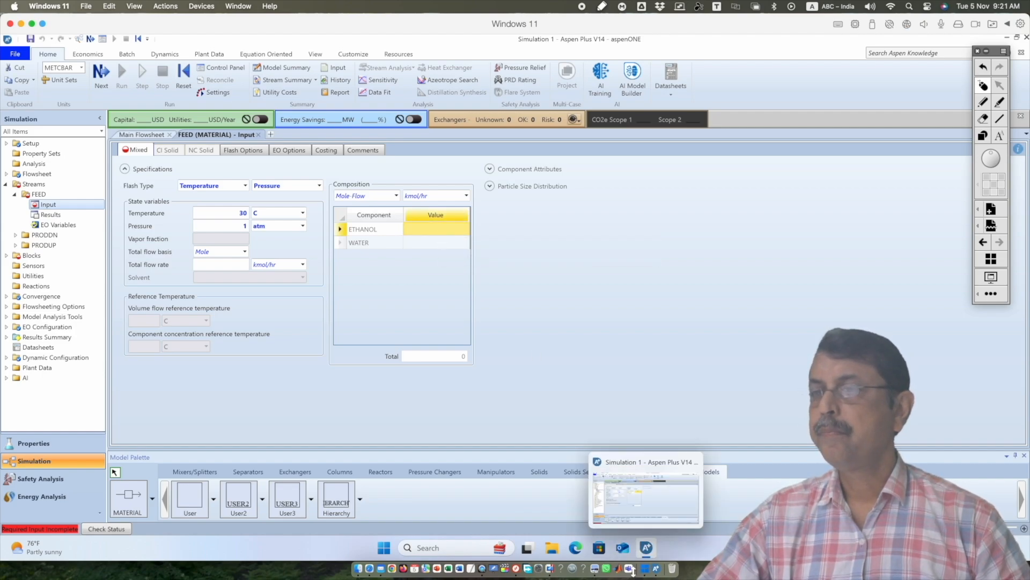
{"action": "left_click", "coordinate": [595, 568]}
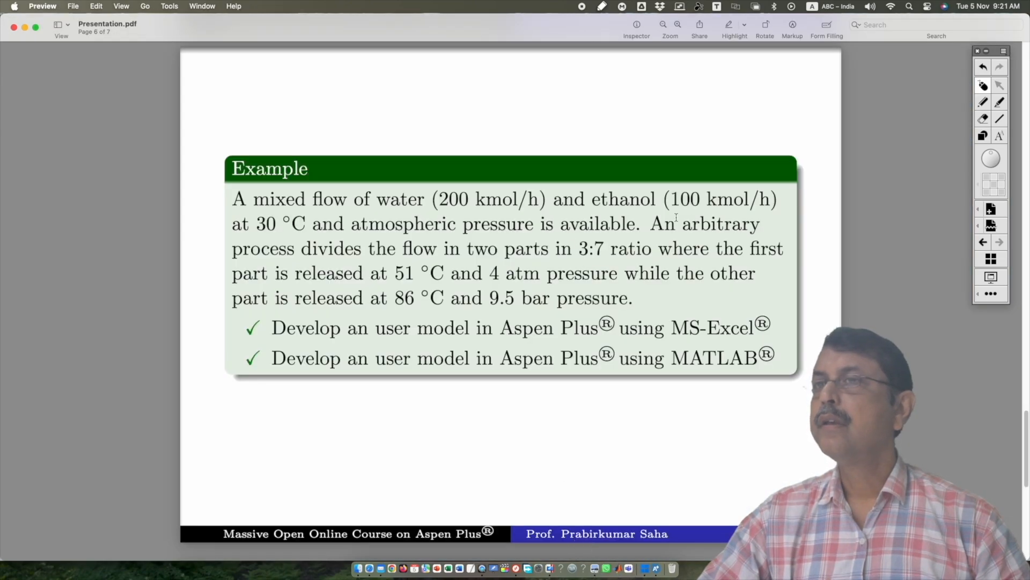
{"action": "left_click", "coordinate": [644, 570]}
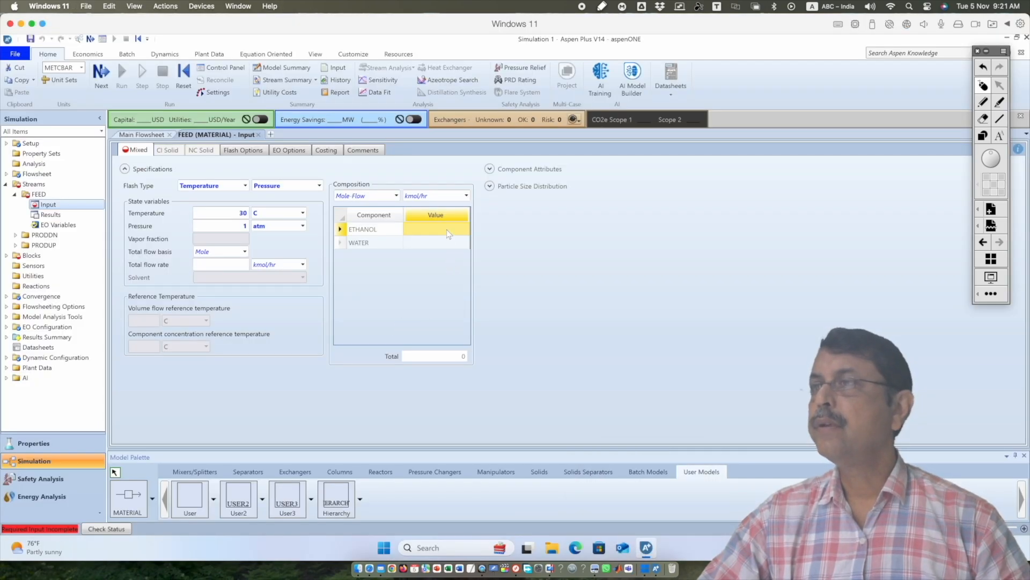
{"action": "type", "text": "100"}
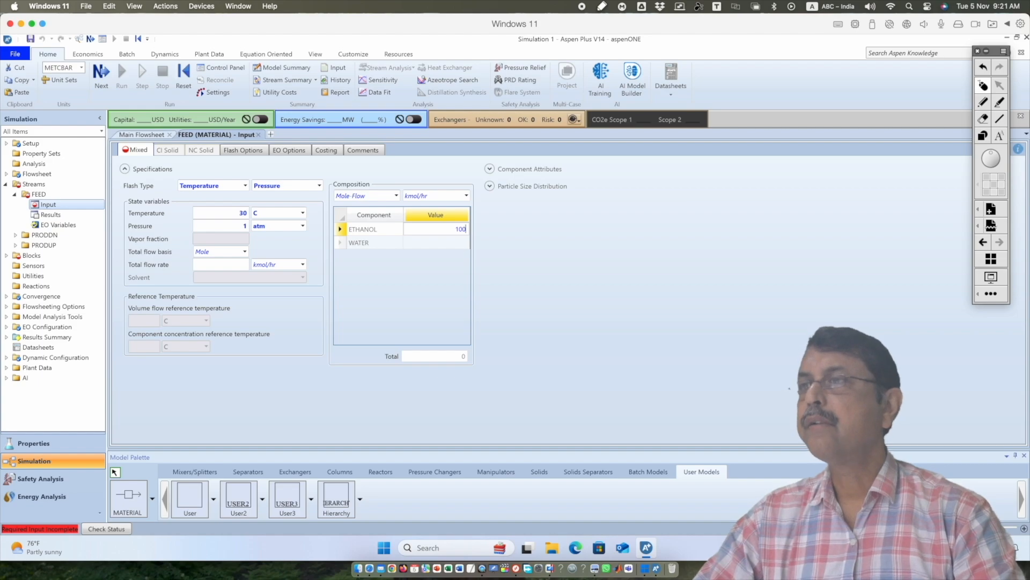
{"action": "left_click", "coordinate": [439, 242]}
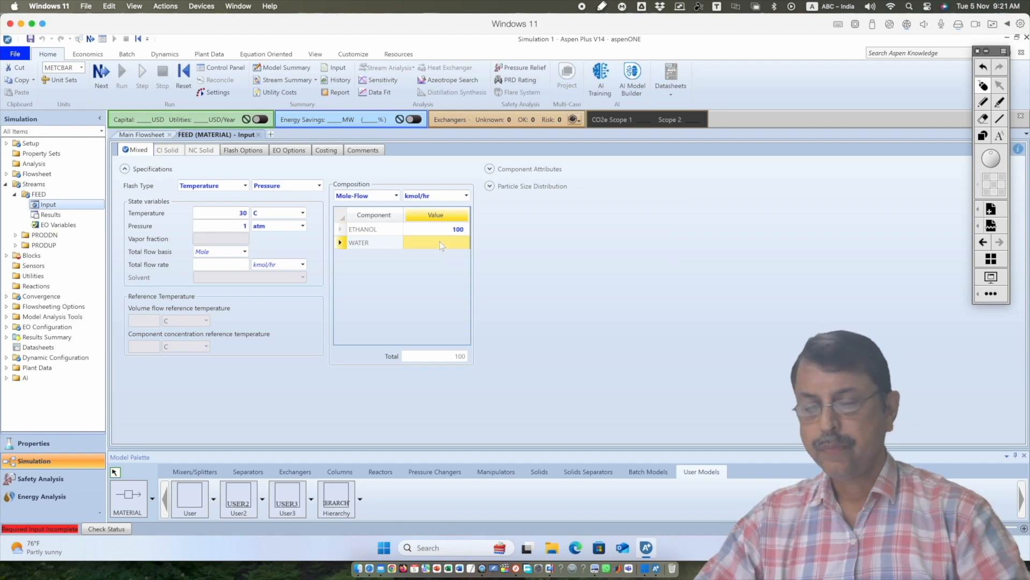
{"action": "type", "text": "200"}
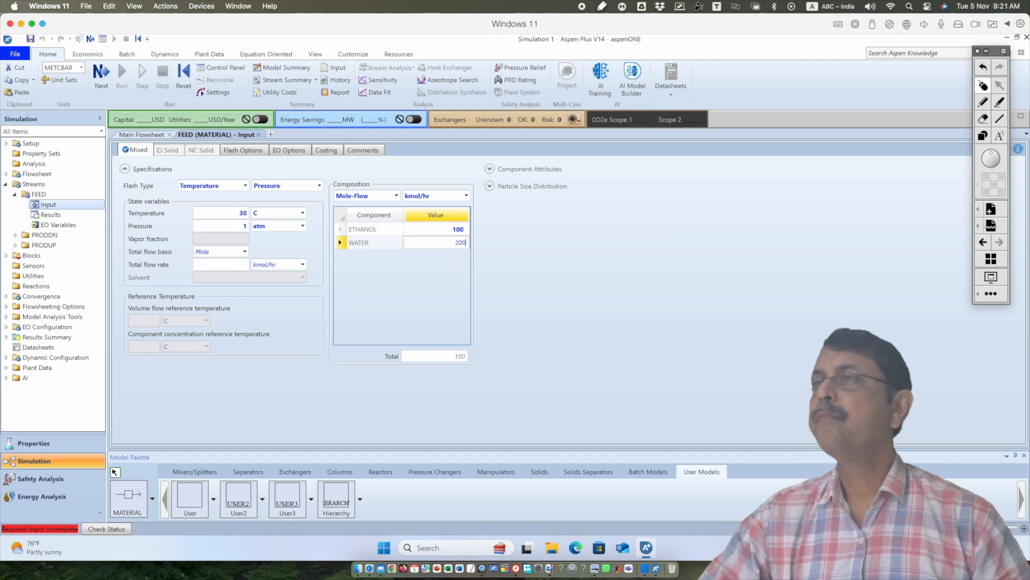
Open the setup of User2 block B1, review its stream connections on the main flowsheet, and return to the setup
{"action": "left_click", "coordinate": [529, 222]}
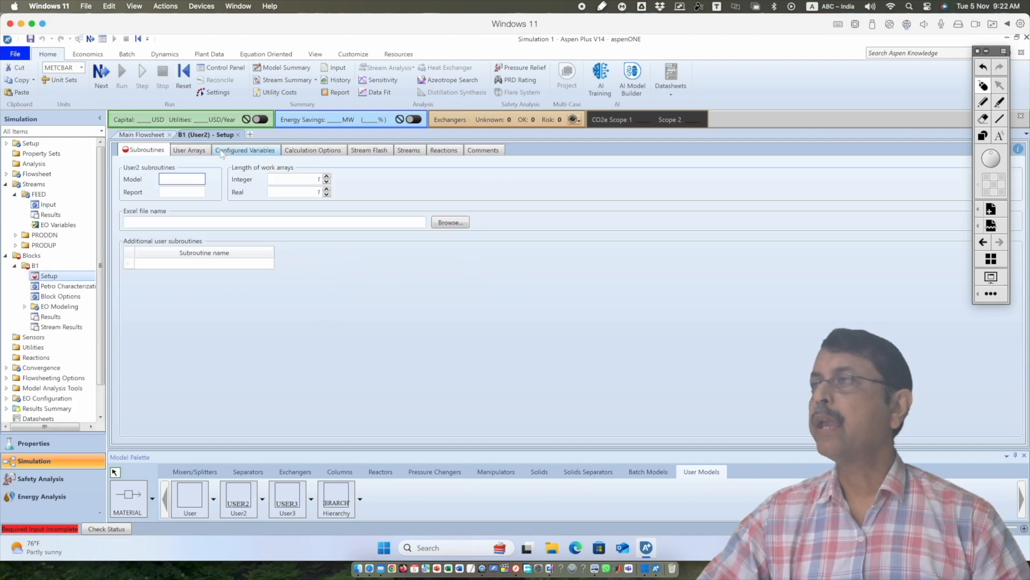
{"action": "left_click", "coordinate": [141, 134]}
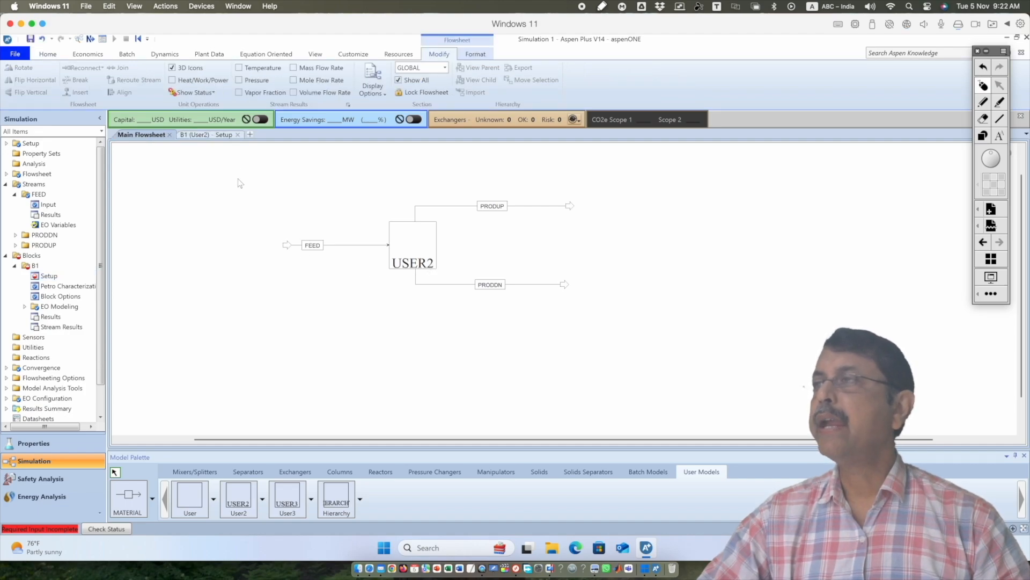
{"action": "left_click", "coordinate": [214, 135]}
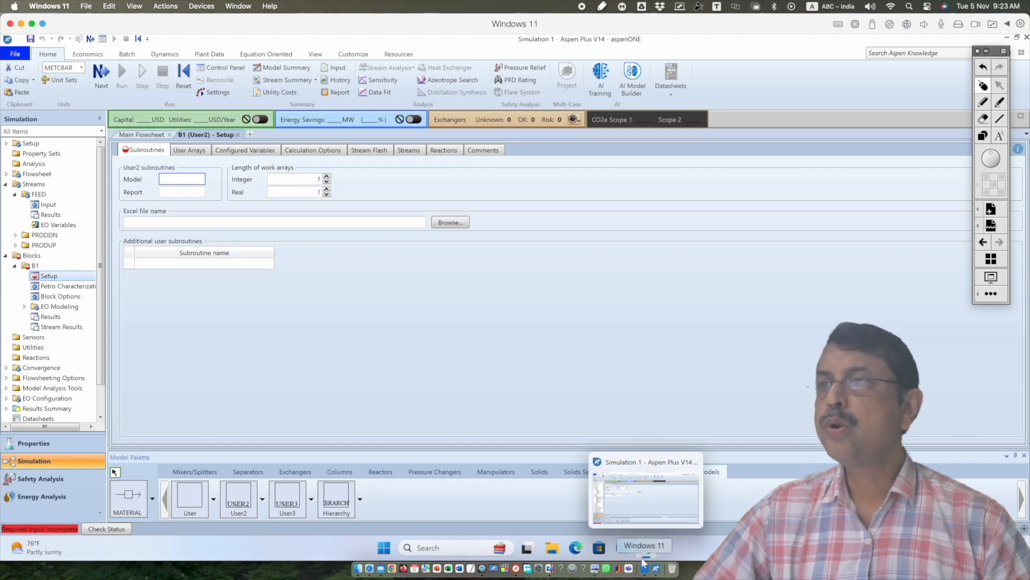
Switch to File Explorer and create a folder named work on Local Disk (C:)
{"action": "left_click", "coordinate": [552, 548]}
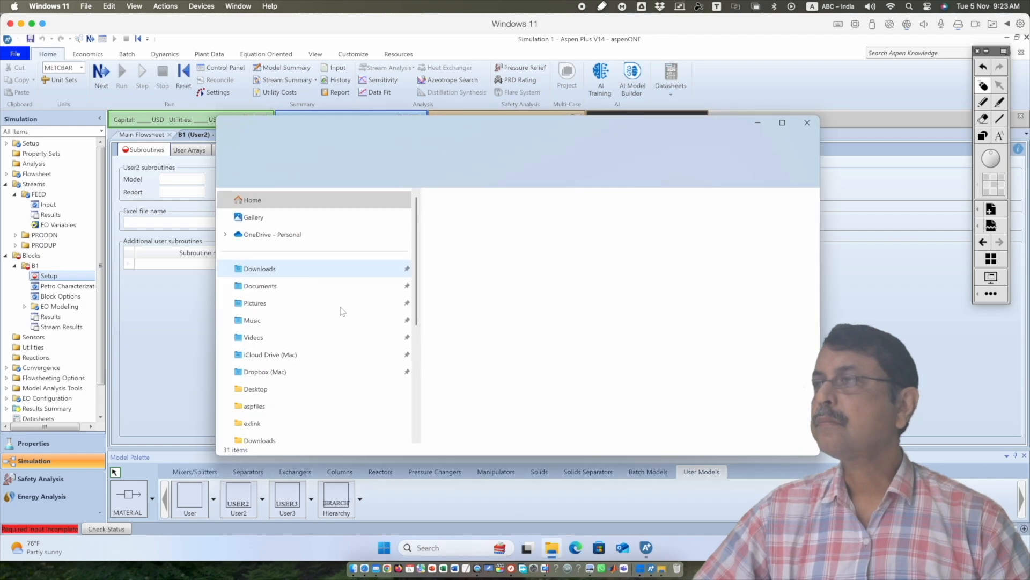
{"action": "scroll", "coordinate": [268, 332], "scroll_direction": "down", "scroll_amount": 4}
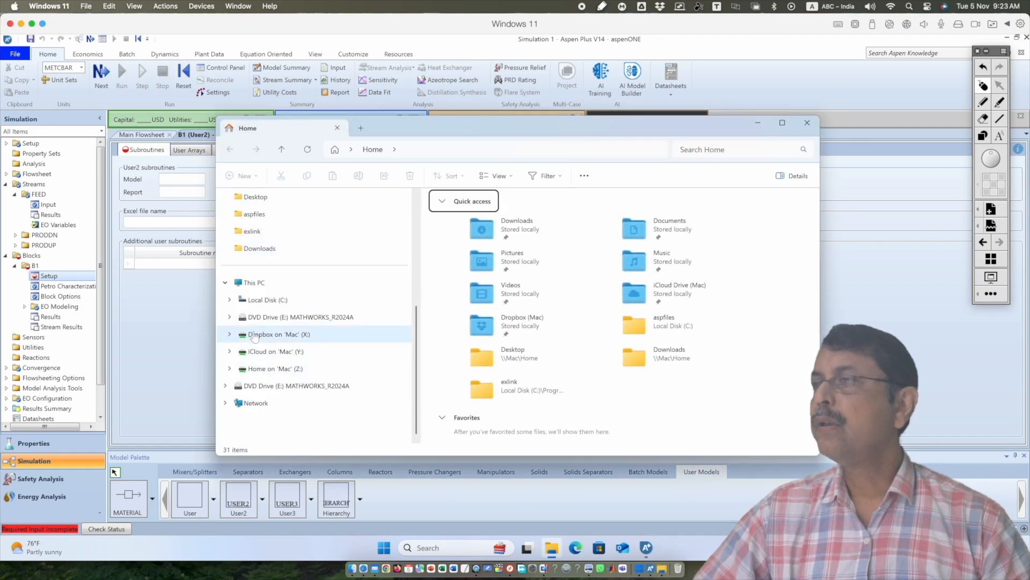
{"action": "left_click", "coordinate": [263, 299]}
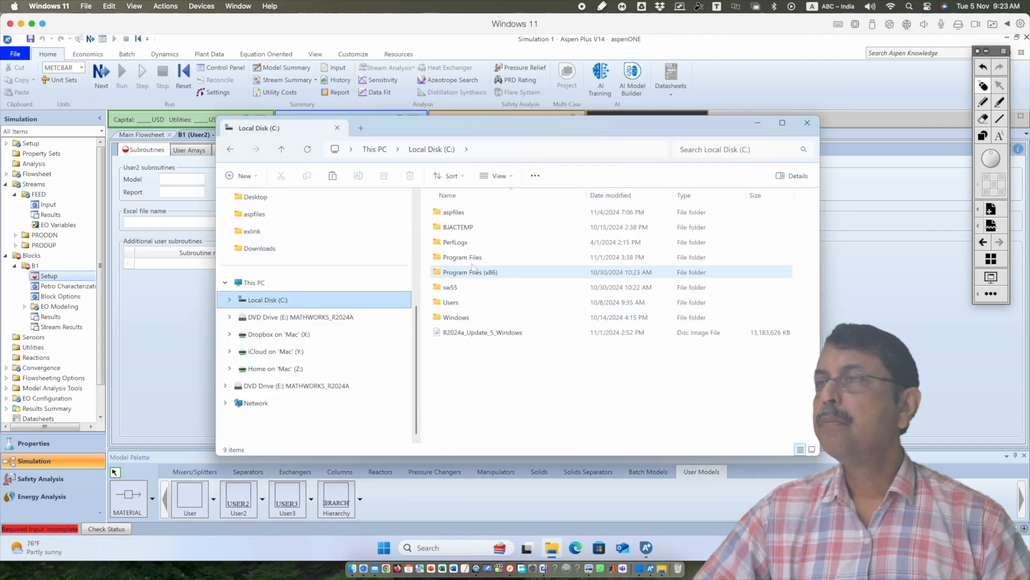
{"action": "right_click", "coordinate": [502, 372]}
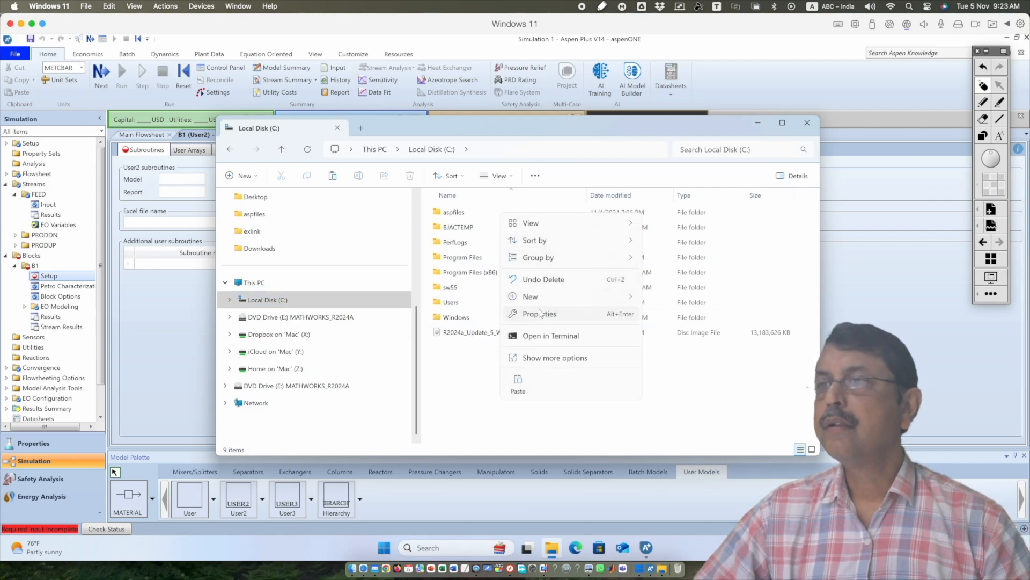
{"action": "mouse_move", "coordinate": [539, 301]}
{"action": "left_click", "coordinate": [659, 300]}
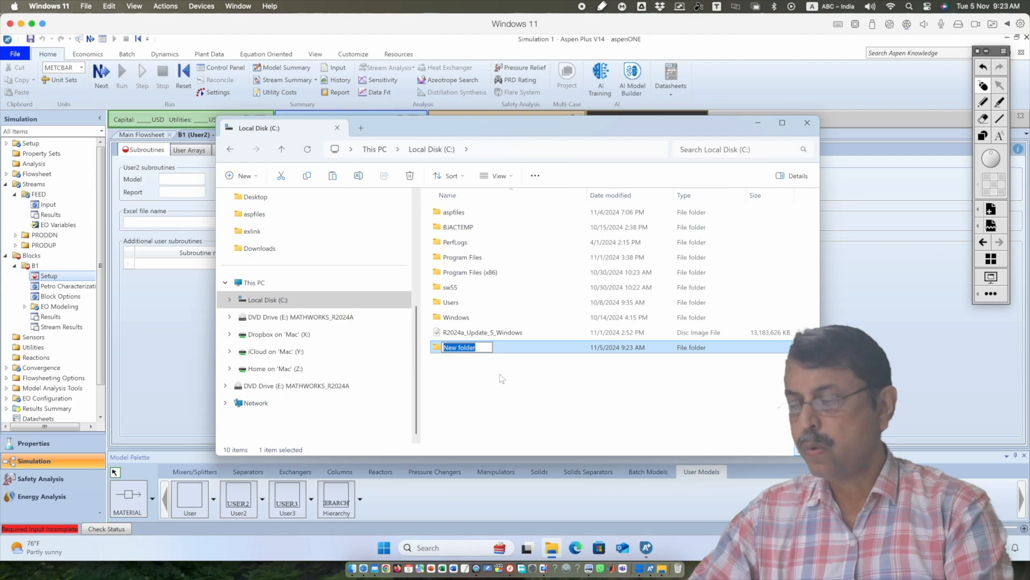
{"action": "type", "text": "work"}
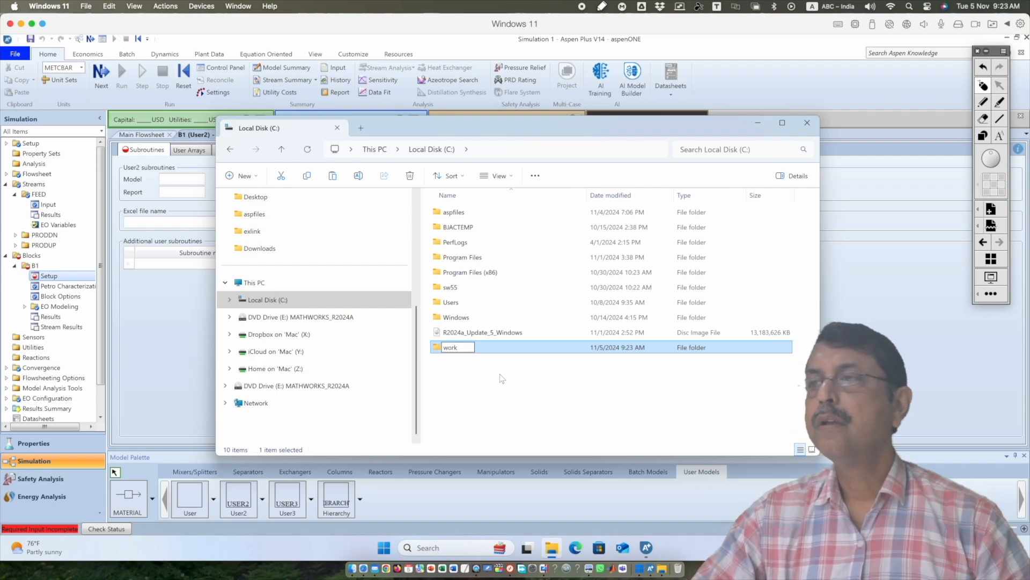
{"action": "left_click", "coordinate": [502, 379]}
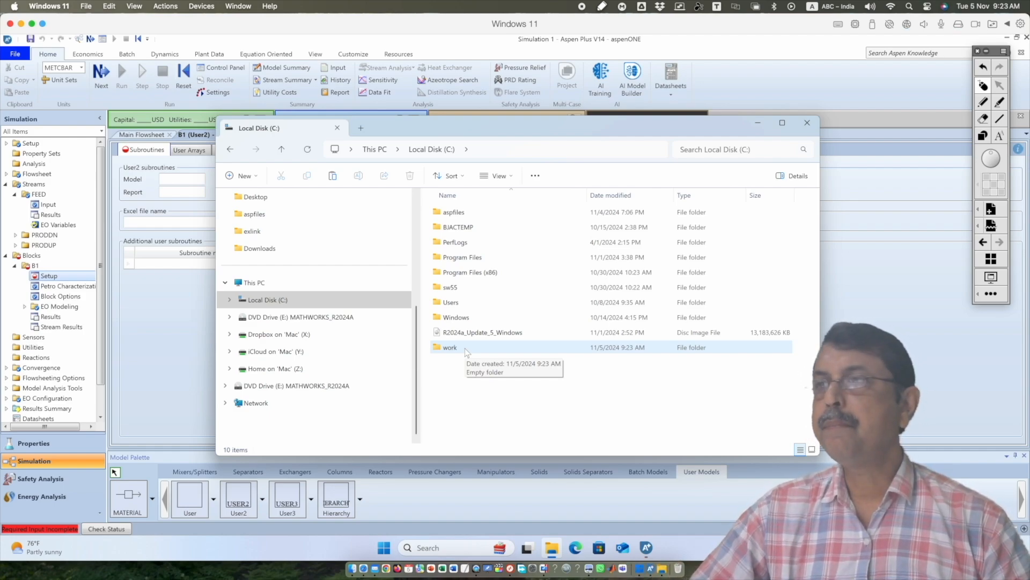
Open the folder C:\Program Files\AspenTech\Aspen Plus V14.0\Engine\User and locate the Excel file userxltemplate
{"action": "double_click", "coordinate": [499, 261]}
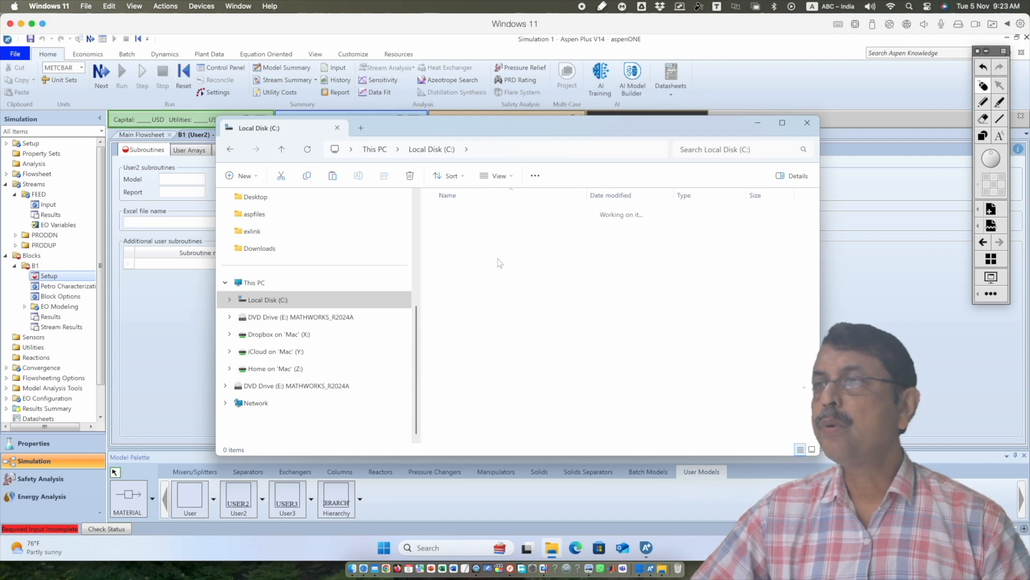
{"action": "left_click", "coordinate": [484, 213]}
{"action": "double_click", "coordinate": [484, 213]}
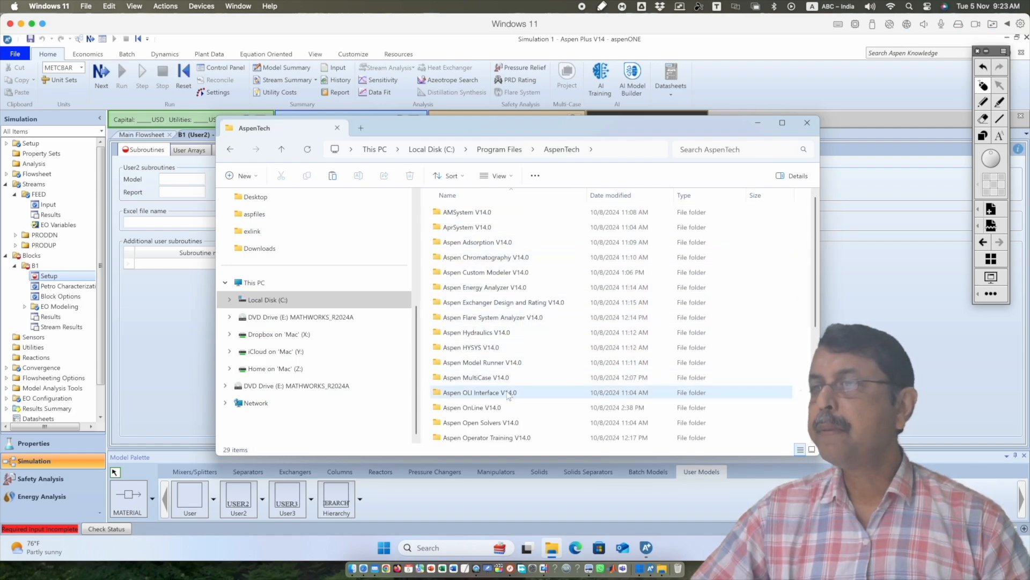
{"action": "scroll", "coordinate": [508, 394], "scroll_direction": "down", "scroll_amount": 4}
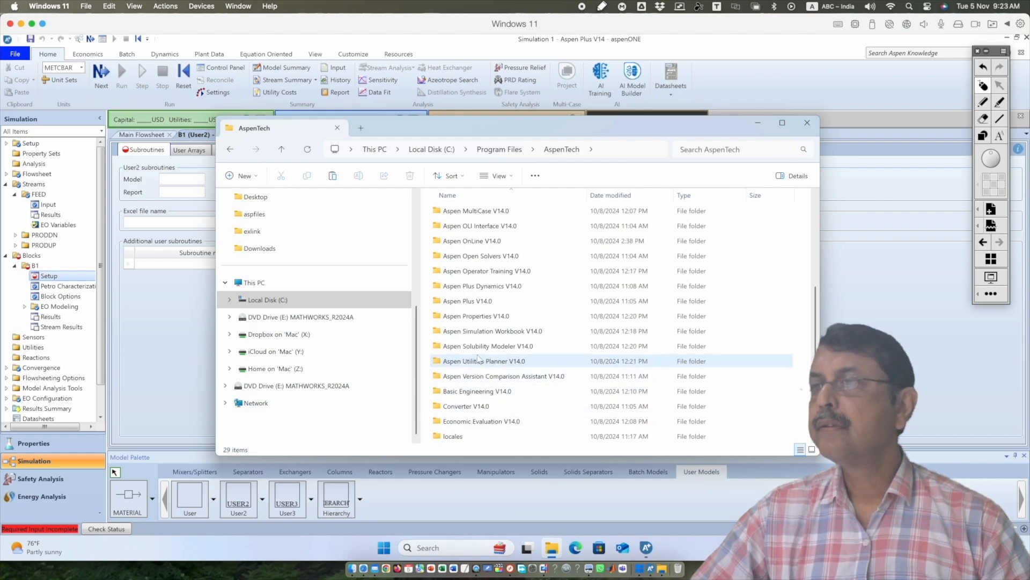
{"action": "double_click", "coordinate": [485, 304]}
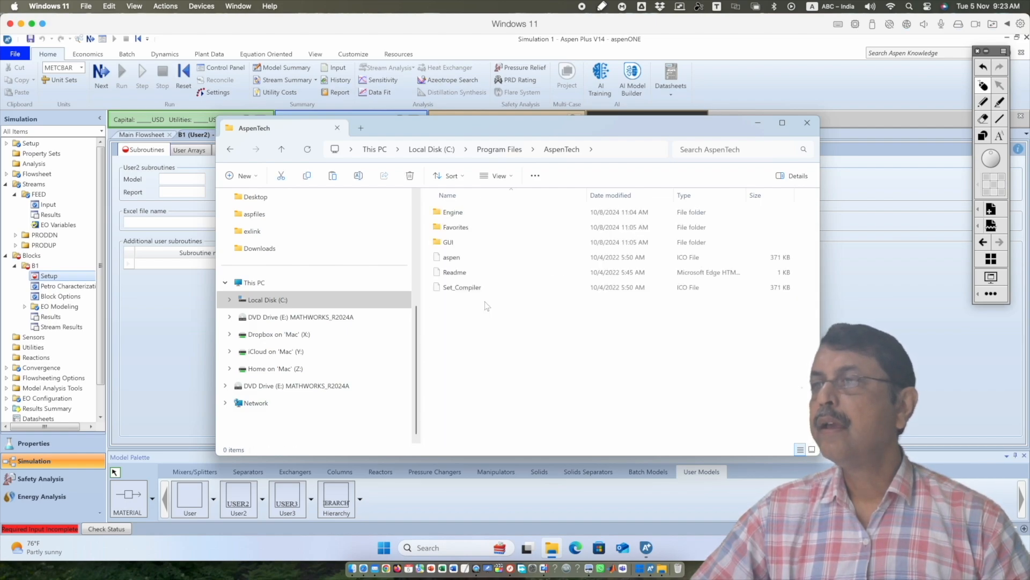
{"action": "double_click", "coordinate": [470, 216]}
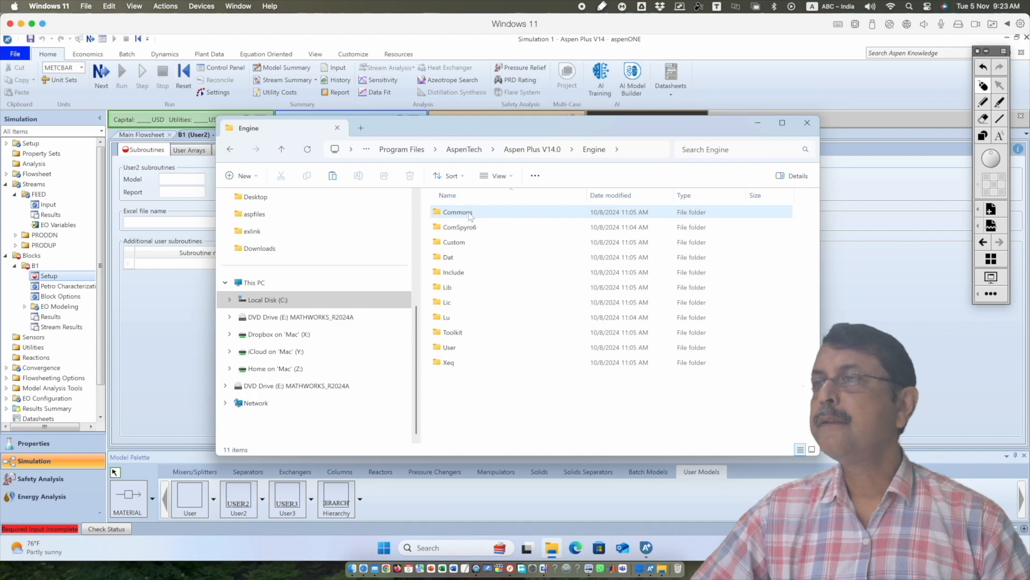
{"action": "double_click", "coordinate": [503, 351]}
{"action": "scroll", "coordinate": [503, 350], "scroll_direction": "down", "scroll_amount": 20}
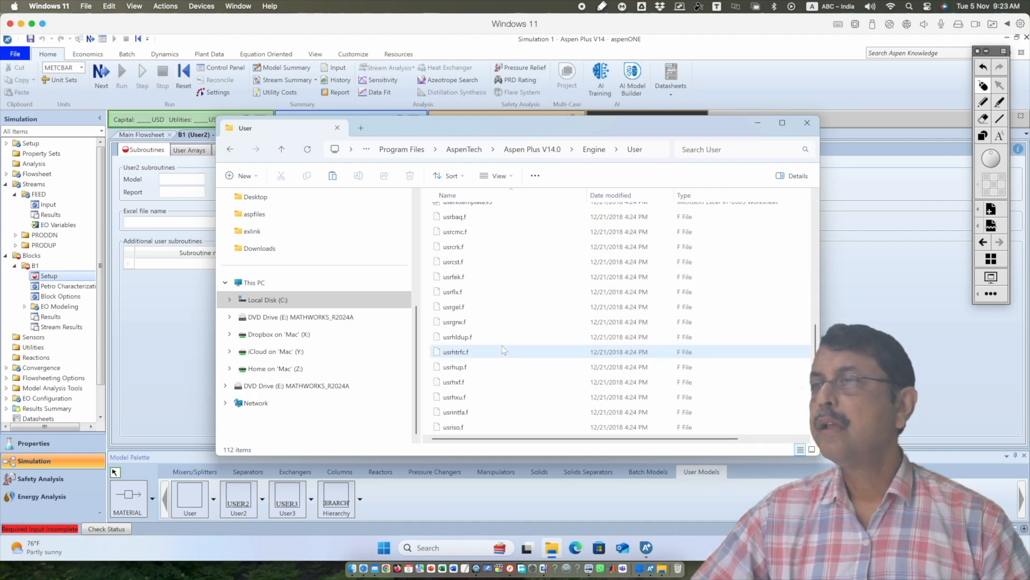
{"action": "scroll", "coordinate": [503, 350], "scroll_direction": "up", "scroll_amount": 4}
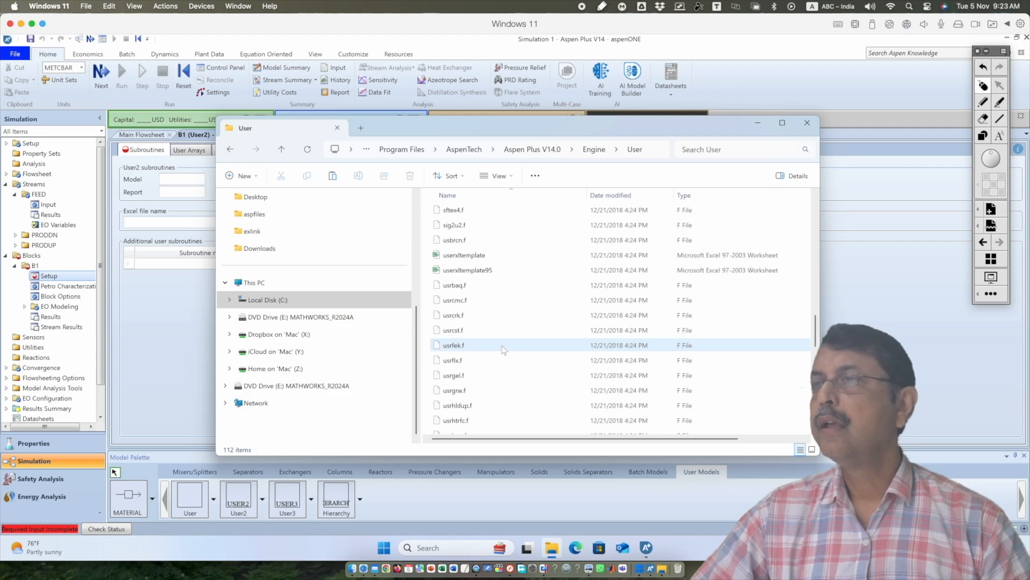
Copy the userxltemplate worksheet into the C:\work folder
{"action": "left_click", "coordinate": [480, 256]}
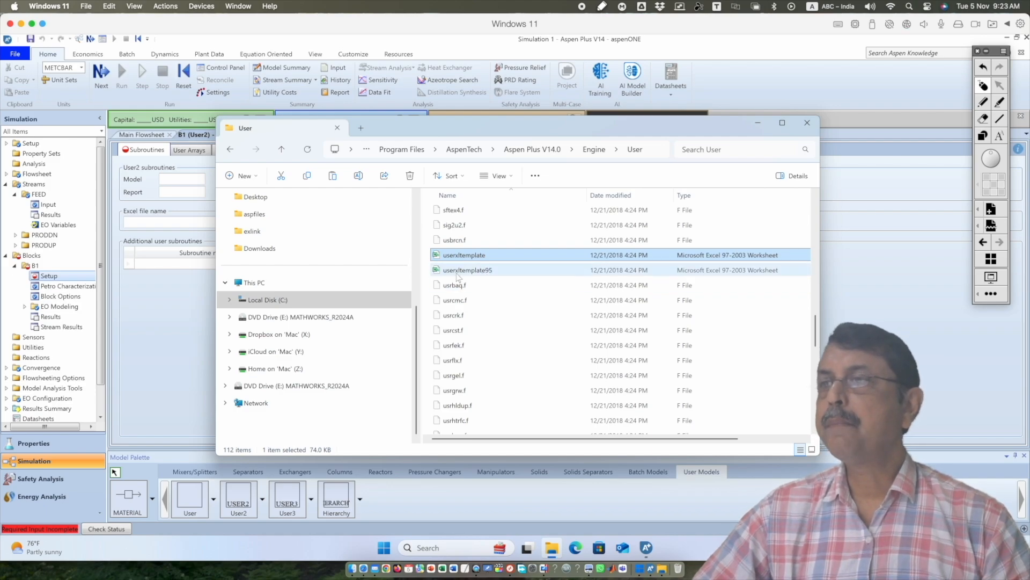
{"action": "right_click", "coordinate": [484, 257]}
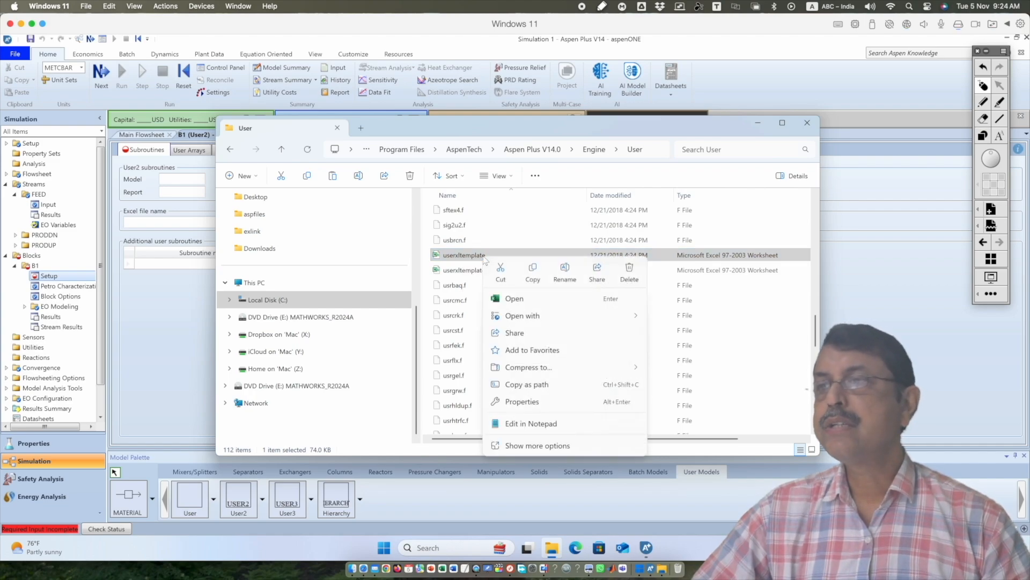
{"action": "left_click", "coordinate": [533, 270]}
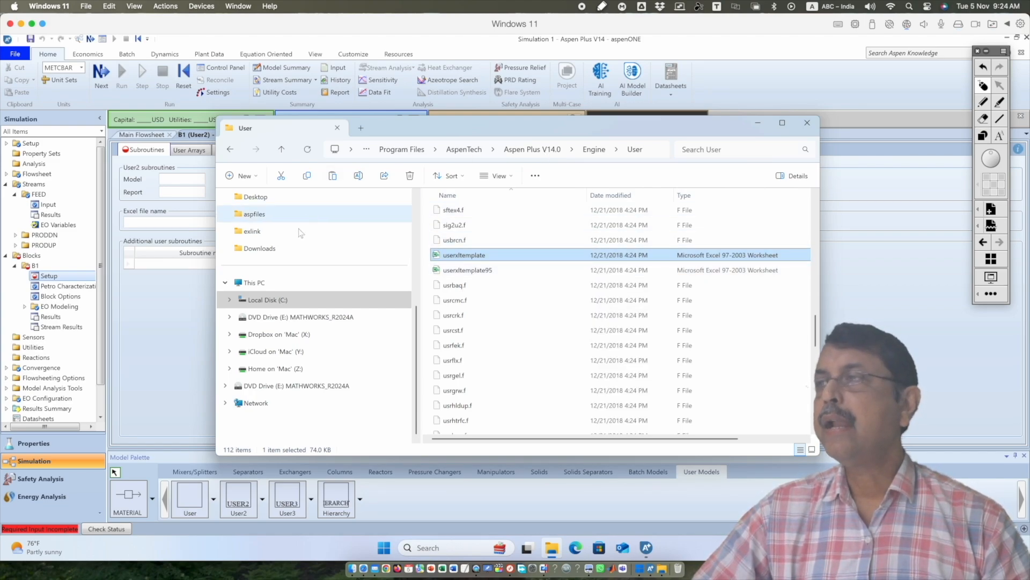
{"action": "left_click", "coordinate": [230, 300]}
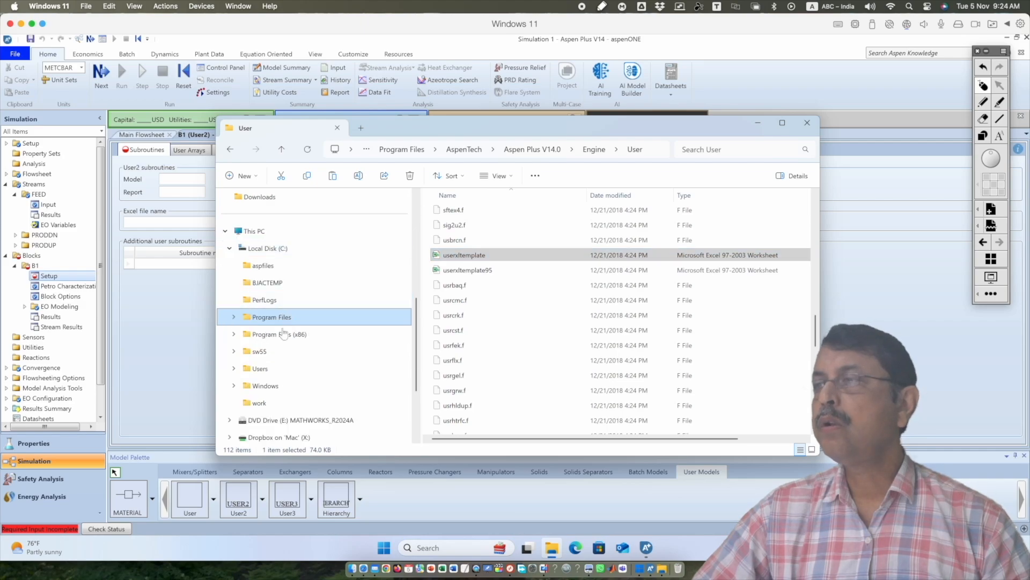
{"action": "left_click", "coordinate": [259, 403]}
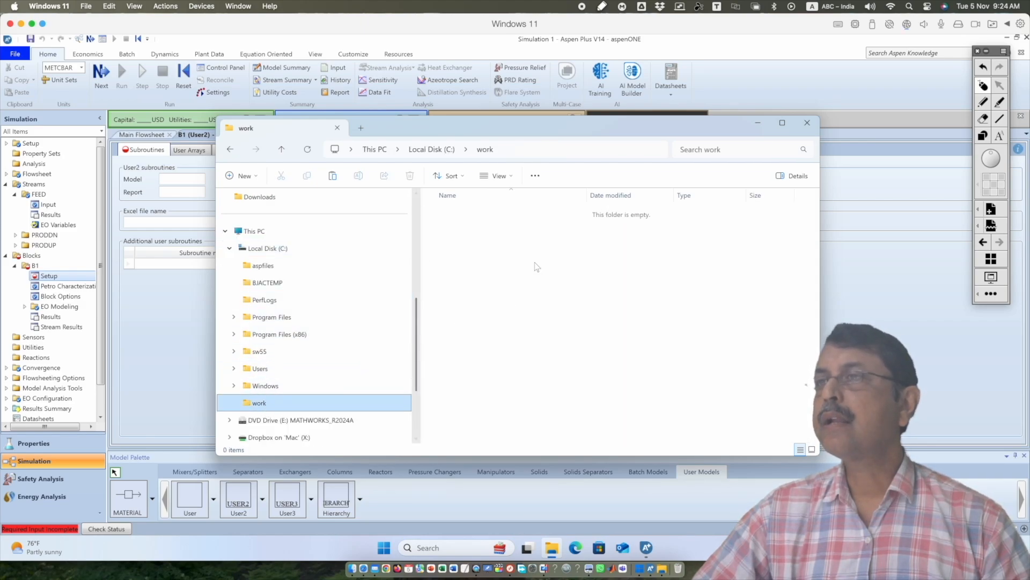
{"action": "right_click", "coordinate": [508, 244]}
{"action": "left_click", "coordinate": [523, 261]}
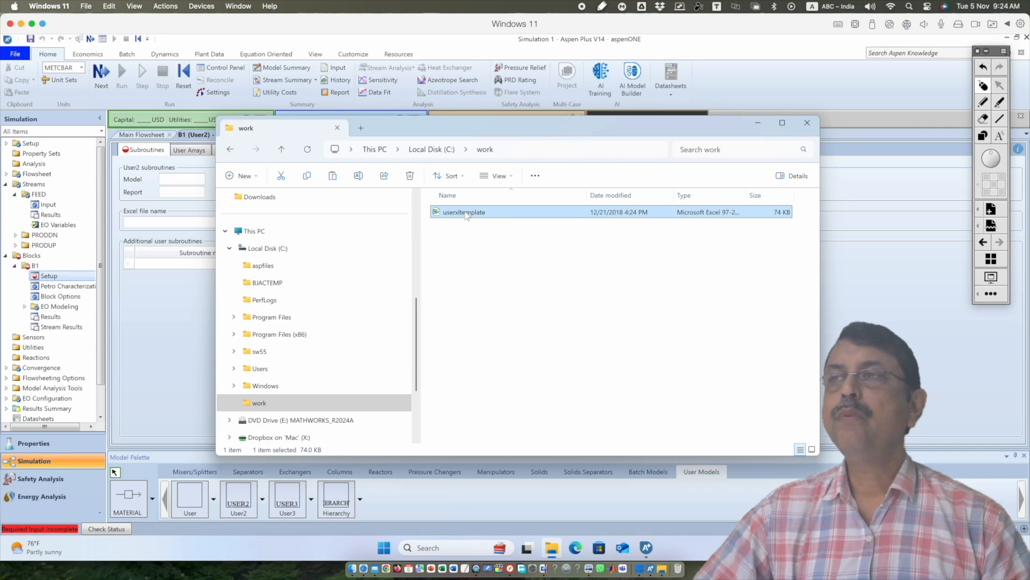
Rename the template copy in the work folder as mytemp
{"action": "left_click", "coordinate": [464, 213]}
{"action": "left_click", "coordinate": [465, 213]}
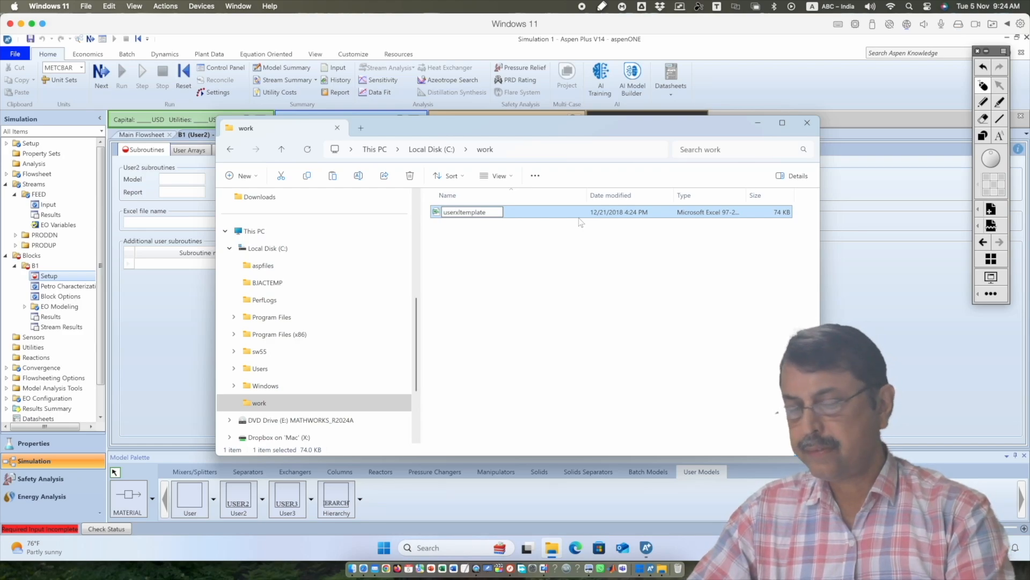
{"action": "key", "text": "shift+Right"}
{"action": "key", "text": "shift+Right"}
{"action": "key", "text": "shift+Right"}
{"action": "key", "text": "shift+Right"}
{"action": "key", "text": "shift+End"}
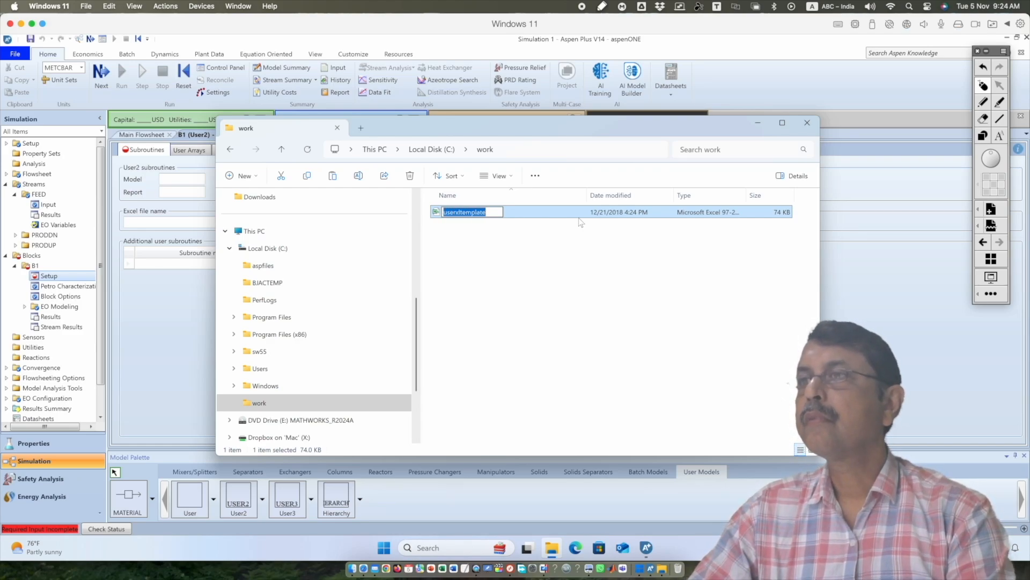
{"action": "type", "text": "my"}
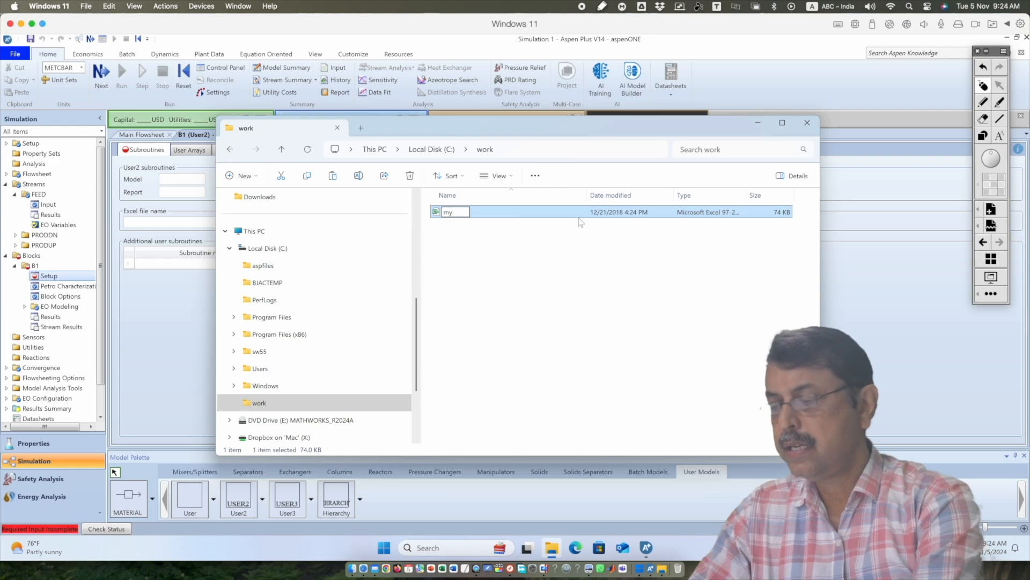
{"action": "type", "text": "temp"}
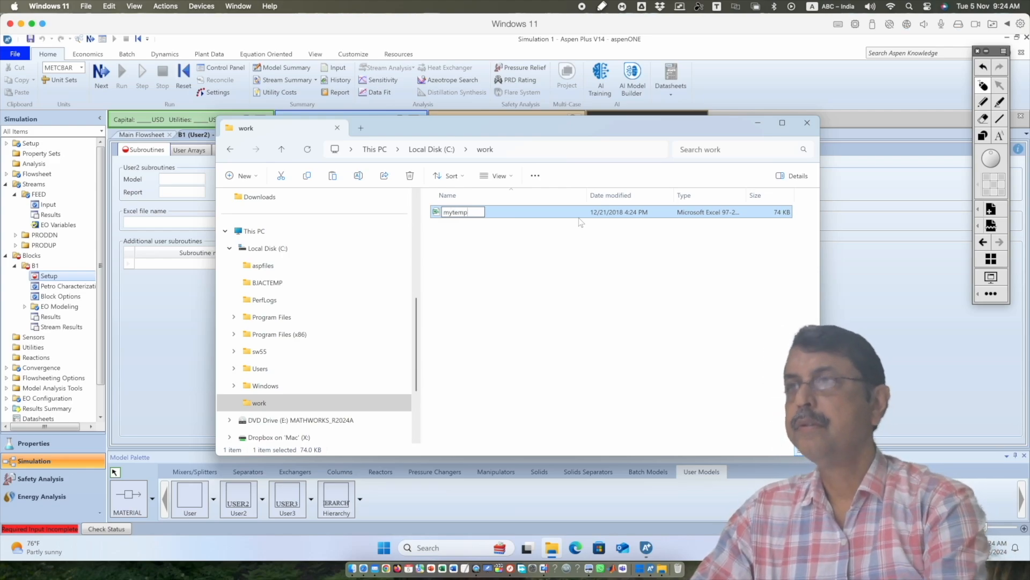
{"action": "key", "text": "Return"}
{"action": "left_click", "coordinate": [576, 246]}
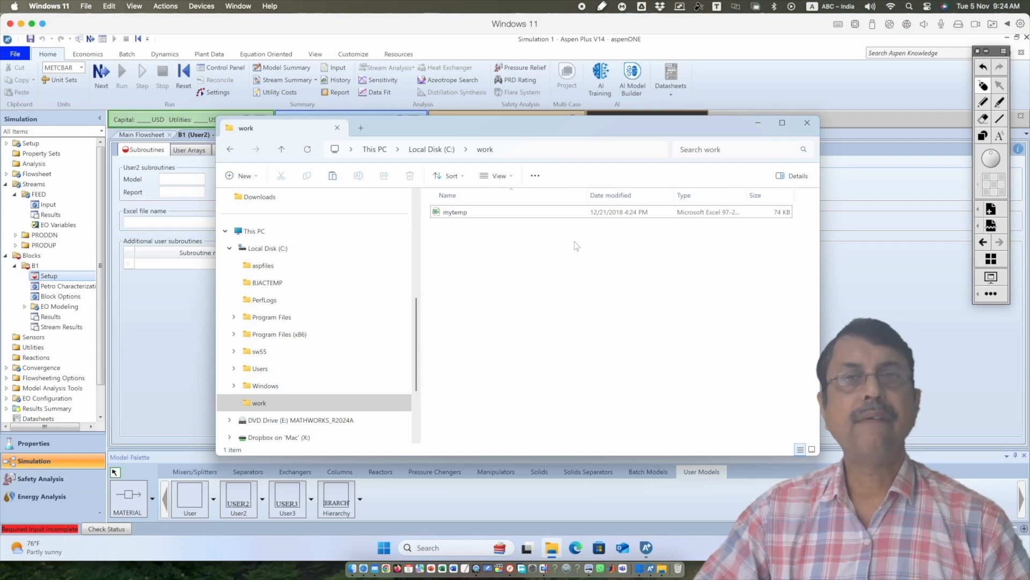
{"action": "left_click", "coordinate": [529, 151]}
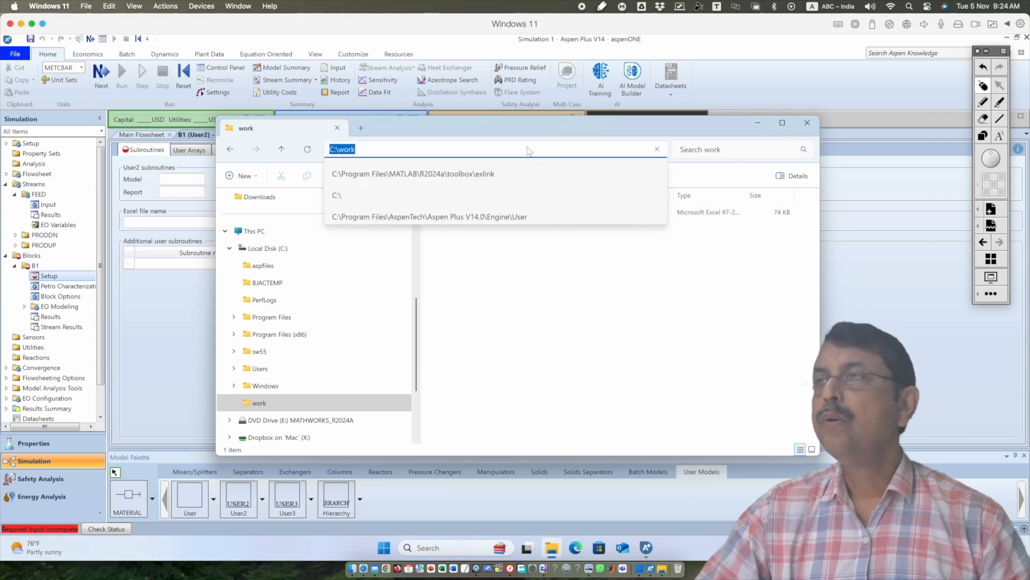
{"action": "right_click", "coordinate": [353, 150]}
{"action": "left_click", "coordinate": [382, 177]}
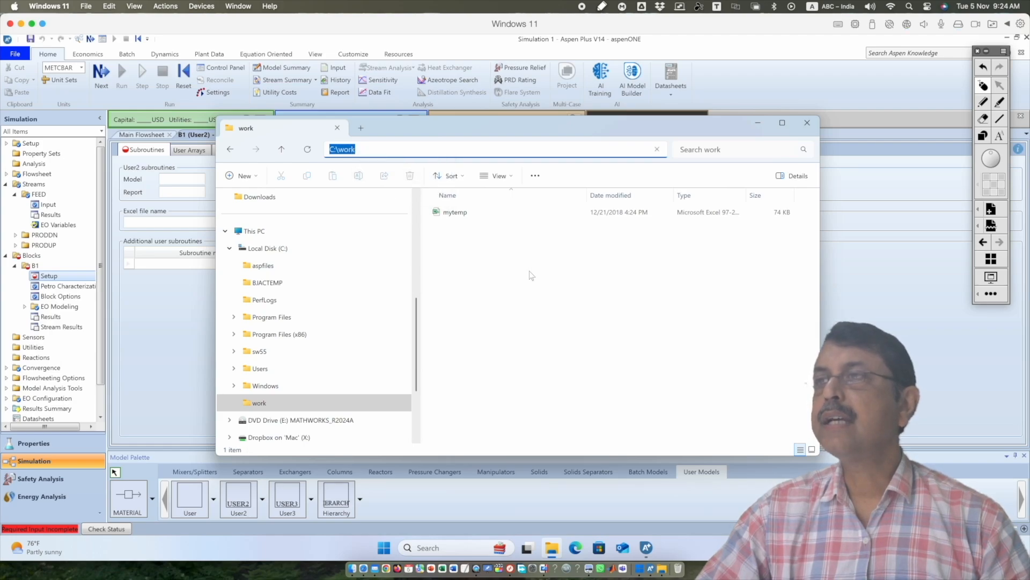
Copy the full path of mytemp in the work folder and paste it as block B1's Excel file name in Aspen Plus
{"action": "right_click", "coordinate": [464, 215]}
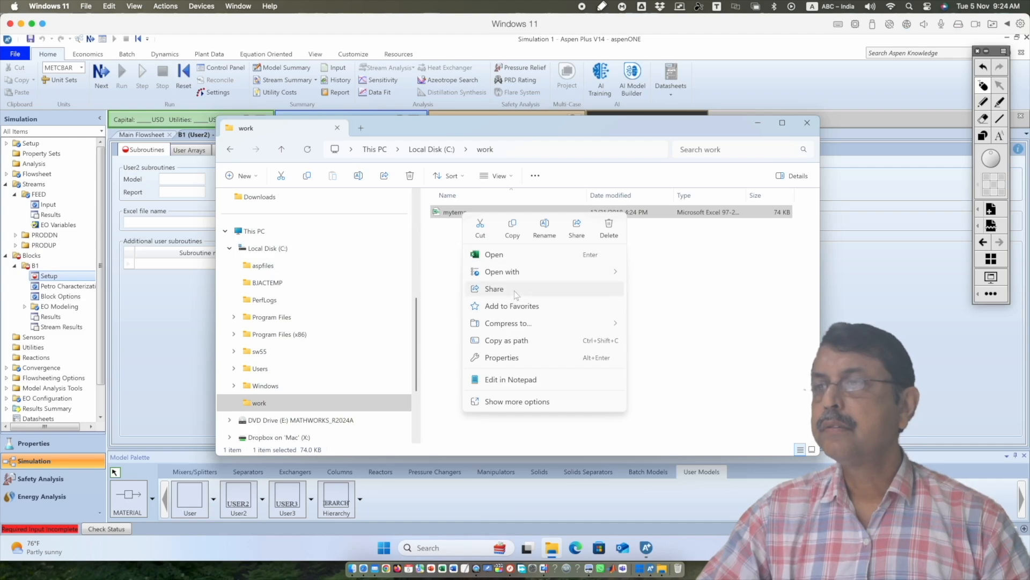
{"action": "left_click", "coordinate": [521, 342]}
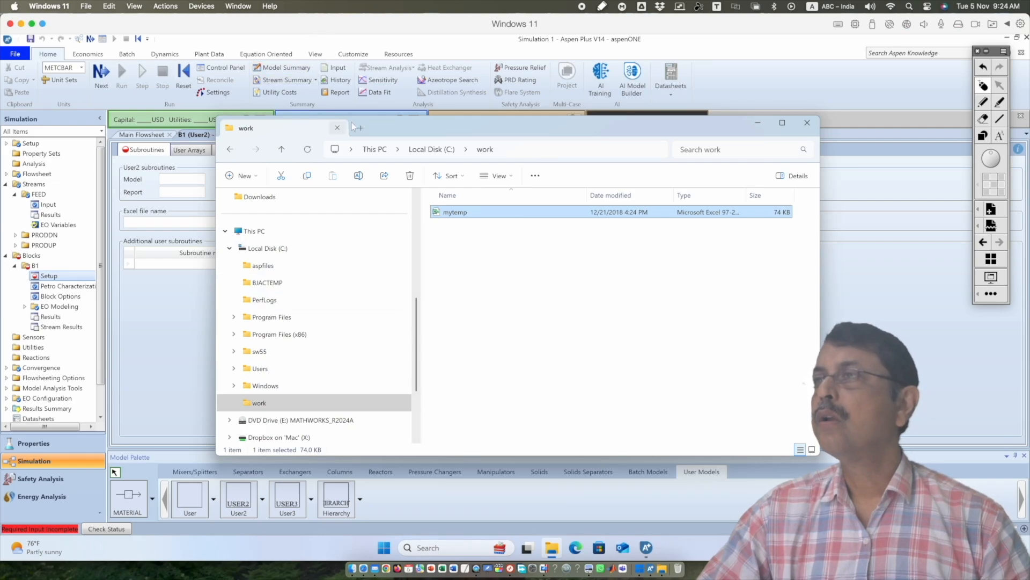
{"action": "left_click", "coordinate": [169, 223]}
{"action": "left_click", "coordinate": [168, 221]}
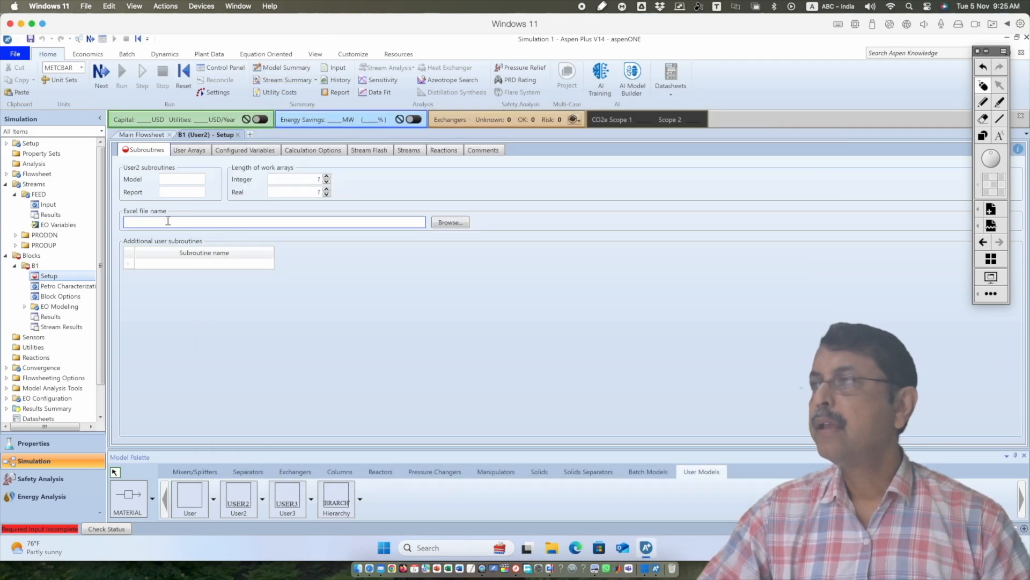
{"action": "right_click", "coordinate": [168, 221]}
{"action": "left_click", "coordinate": [191, 265]}
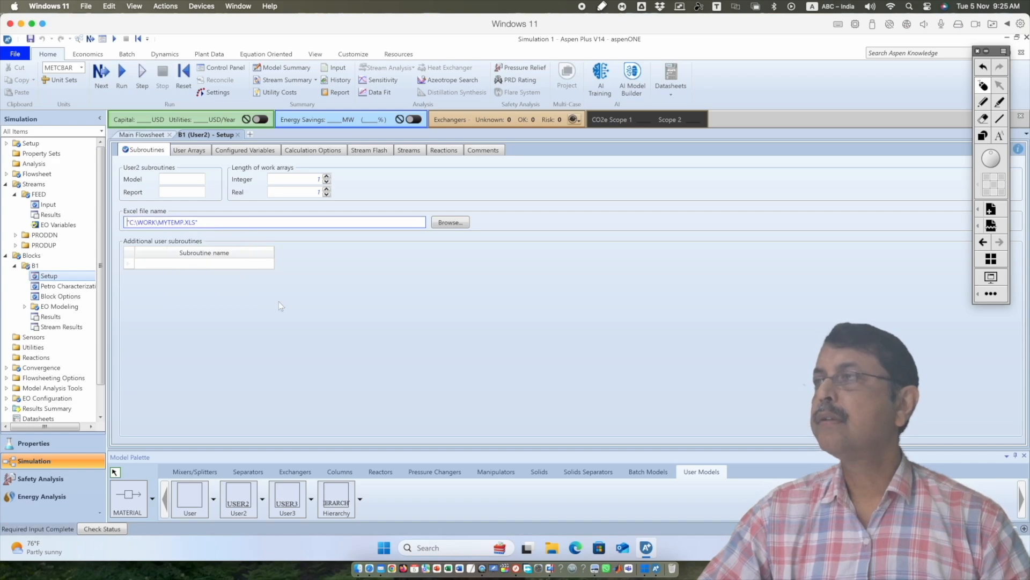
Remove both quotation marks from the Excel file name so that it reads C:\WORK\MYTEMP.XLS
{"action": "left_click", "coordinate": [231, 221]}
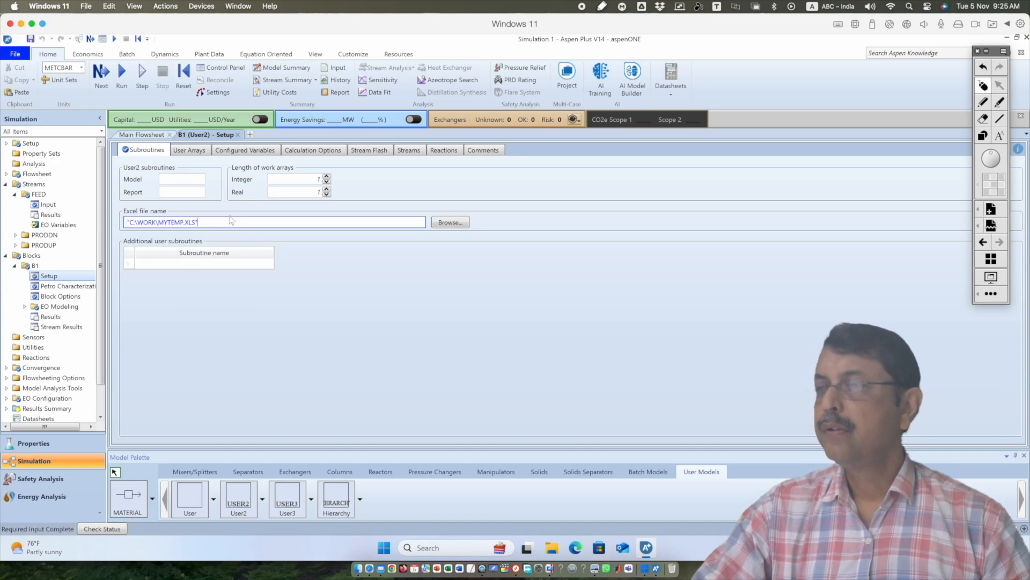
{"action": "key", "text": "BackSpace"}
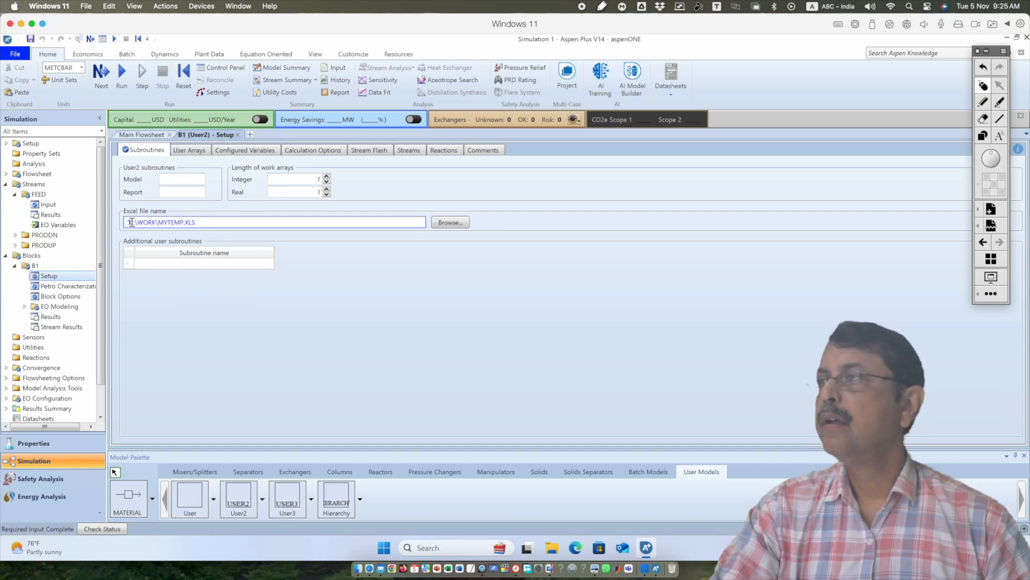
{"action": "left_click", "coordinate": [131, 222]}
{"action": "key", "text": "BackSpace"}
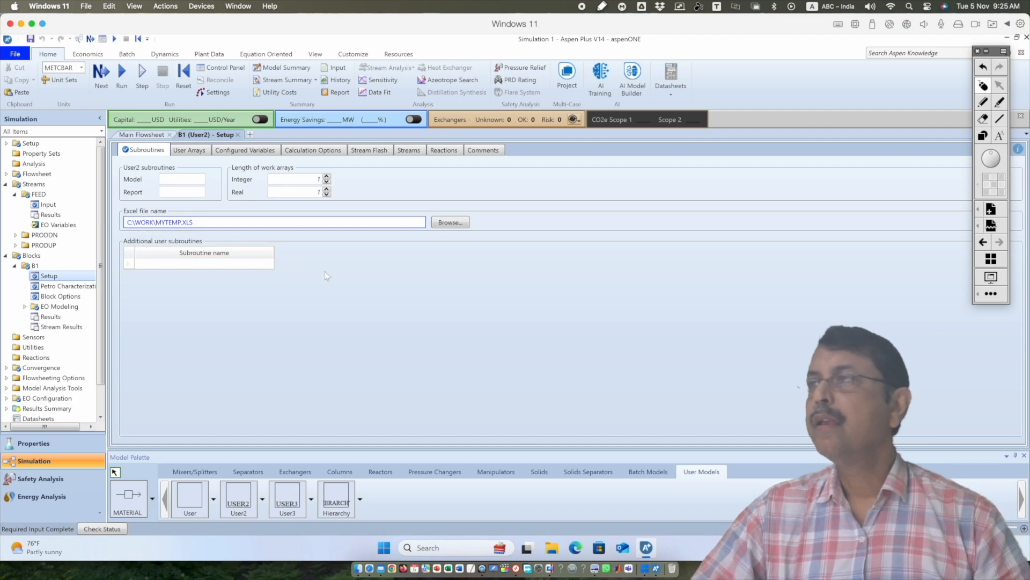
Set the number of real and character parameters in B1's user arrays to 3 each
{"action": "left_click", "coordinate": [194, 155]}
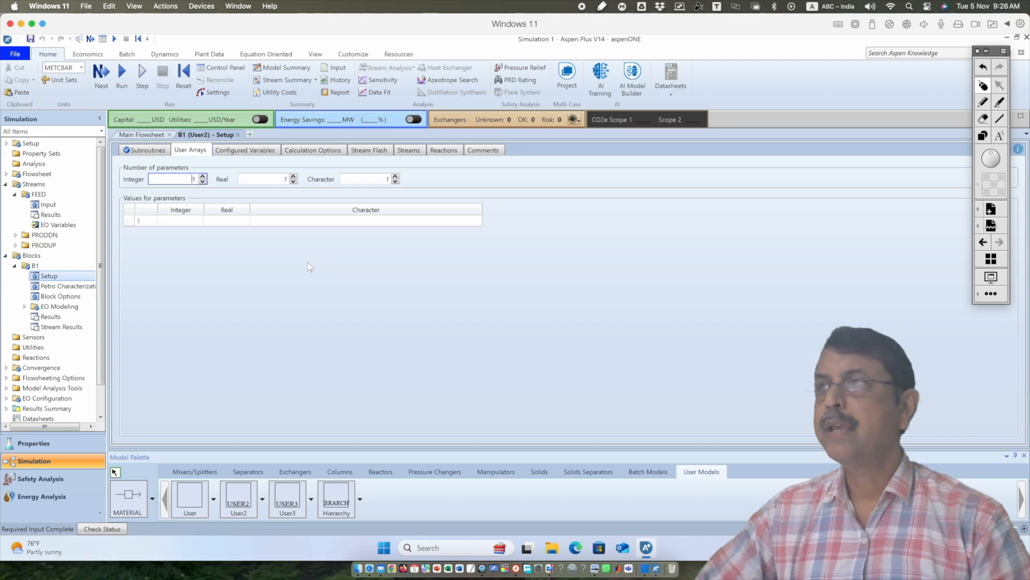
{"action": "left_click", "coordinate": [293, 176]}
{"action": "left_click", "coordinate": [294, 178]}
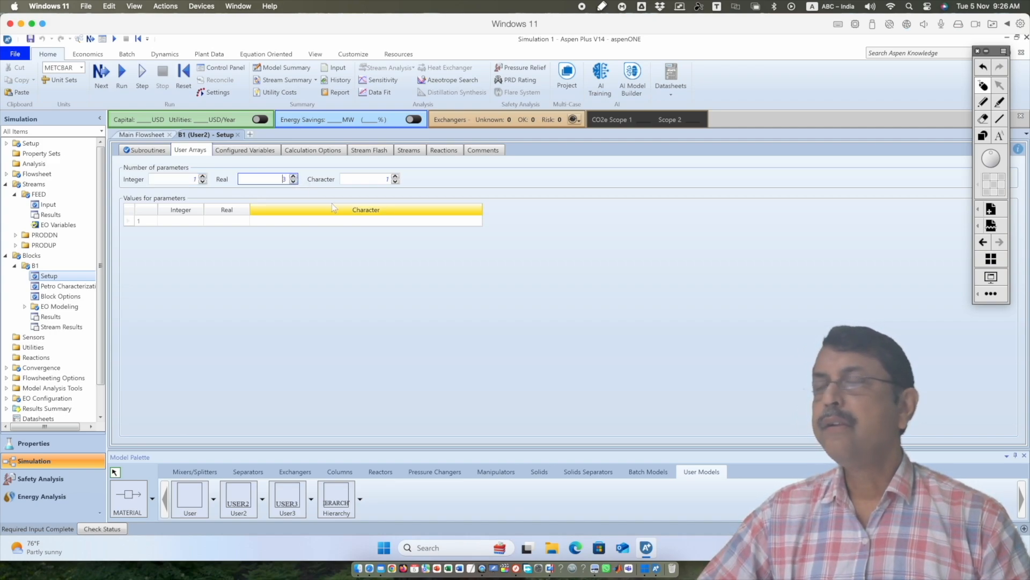
{"action": "left_click", "coordinate": [396, 176]}
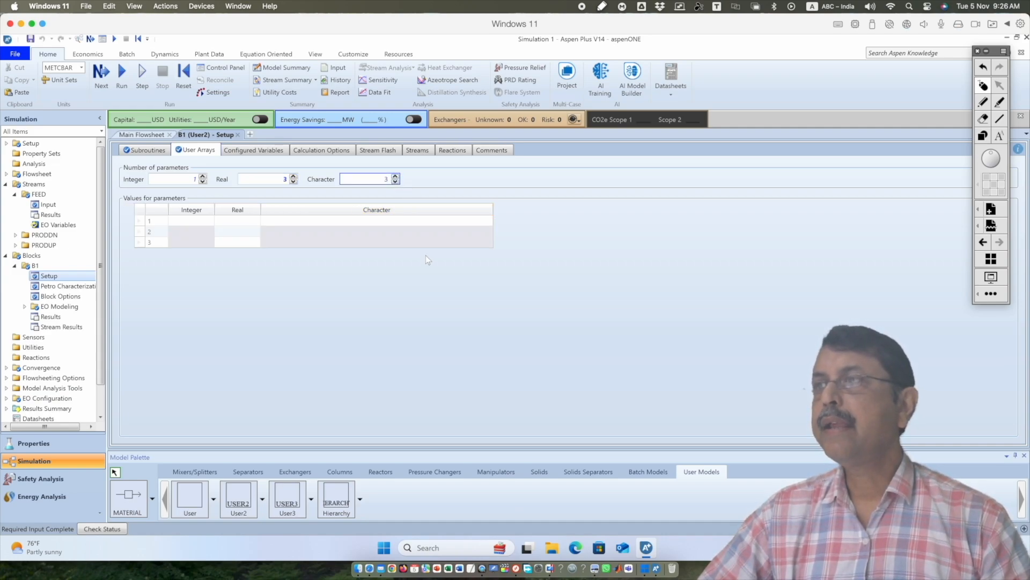
{"action": "left_click", "coordinate": [420, 285]}
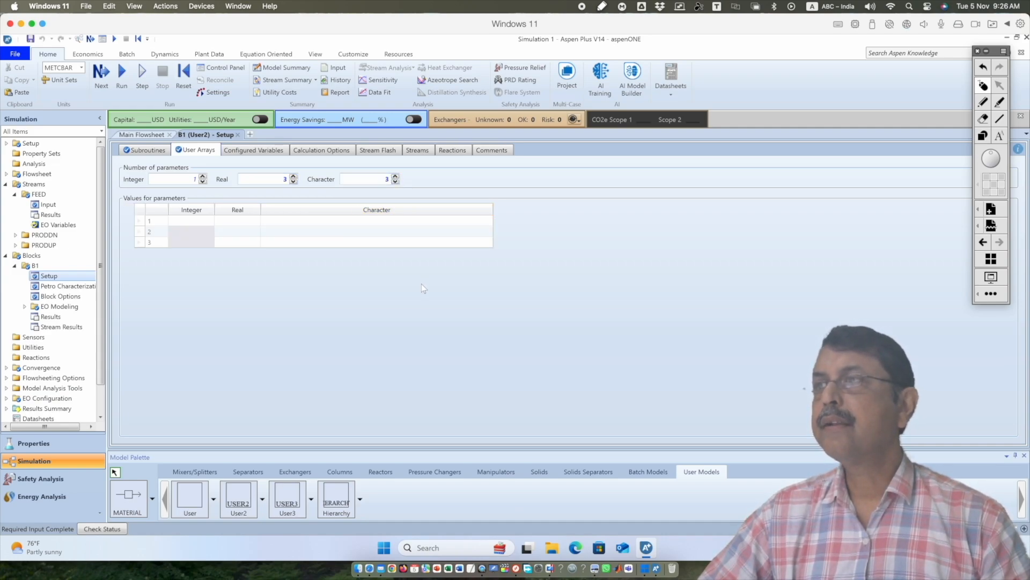
Enter 0.3 as the first real parameter and FLOW FRACTION as its character value
{"action": "left_click", "coordinate": [241, 221]}
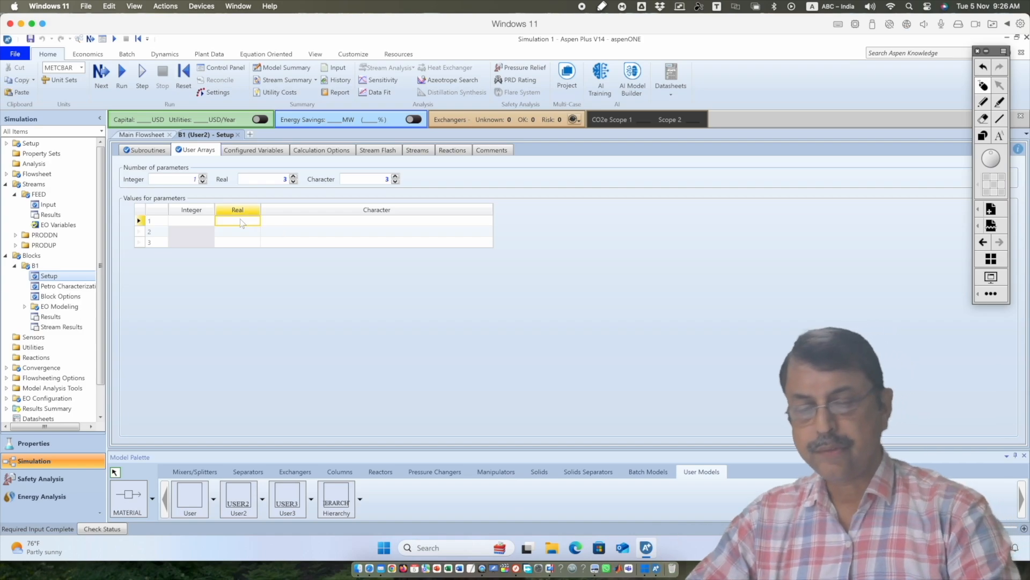
{"action": "type", "text": "0.3"}
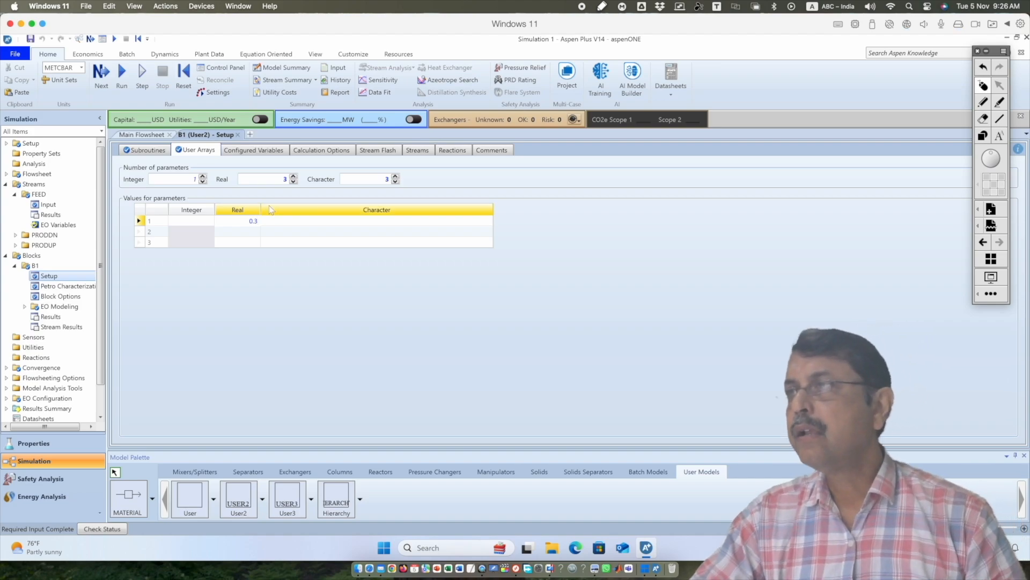
{"action": "left_click", "coordinate": [281, 224]}
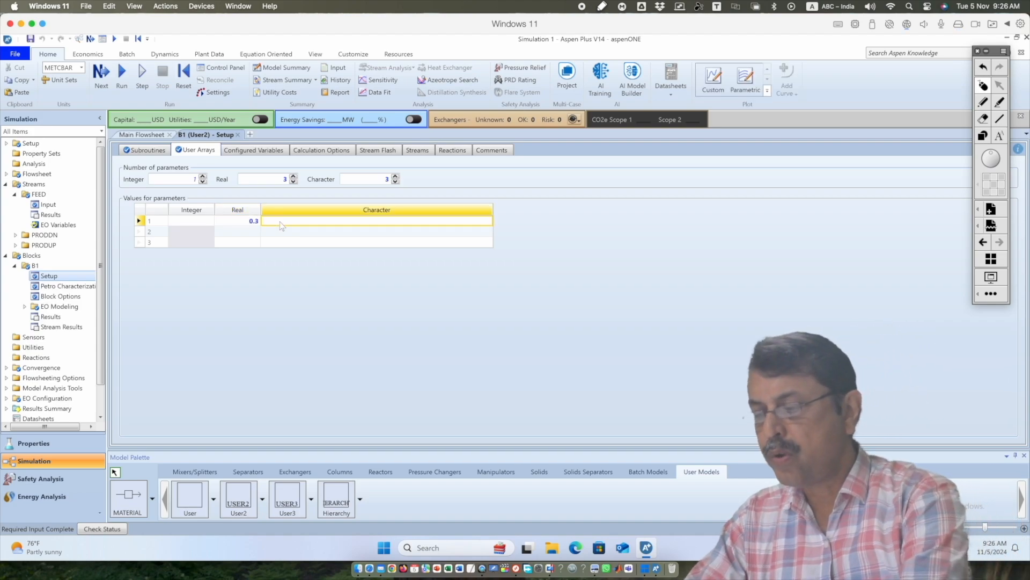
{"action": "type", "text": "FLOW FRACTION"}
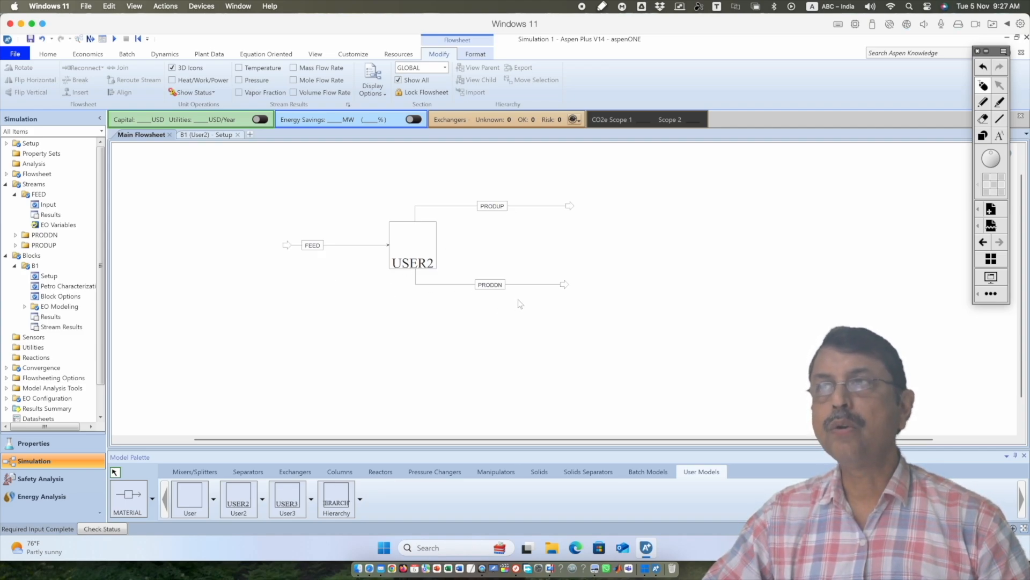
Consult the example in Presentation.pdf in Preview and the flowsheet, and set B1's real parameters 2 and 3 to 4 and 9.5
{"action": "left_click", "coordinate": [206, 135]}
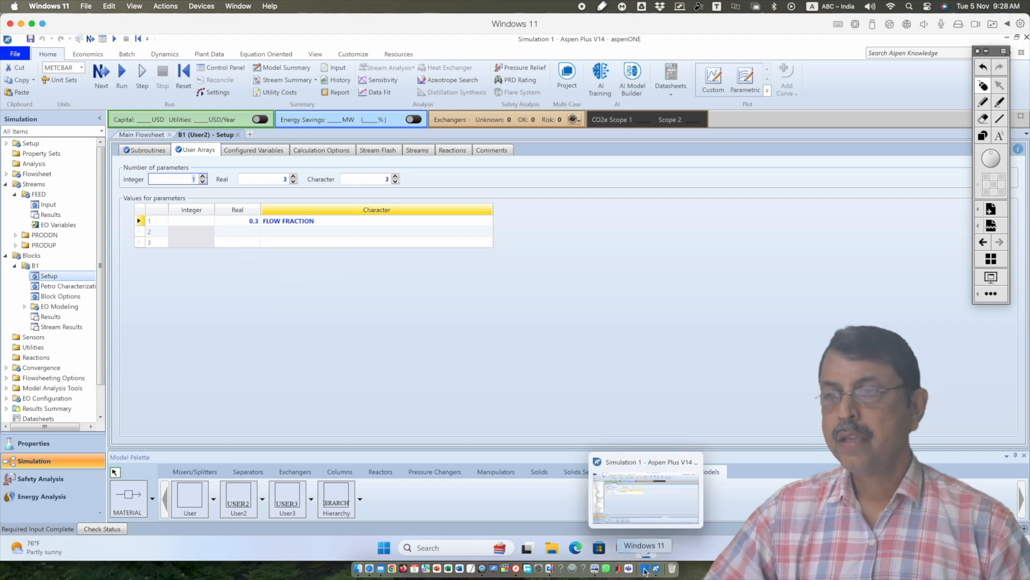
{"action": "left_click", "coordinate": [595, 567]}
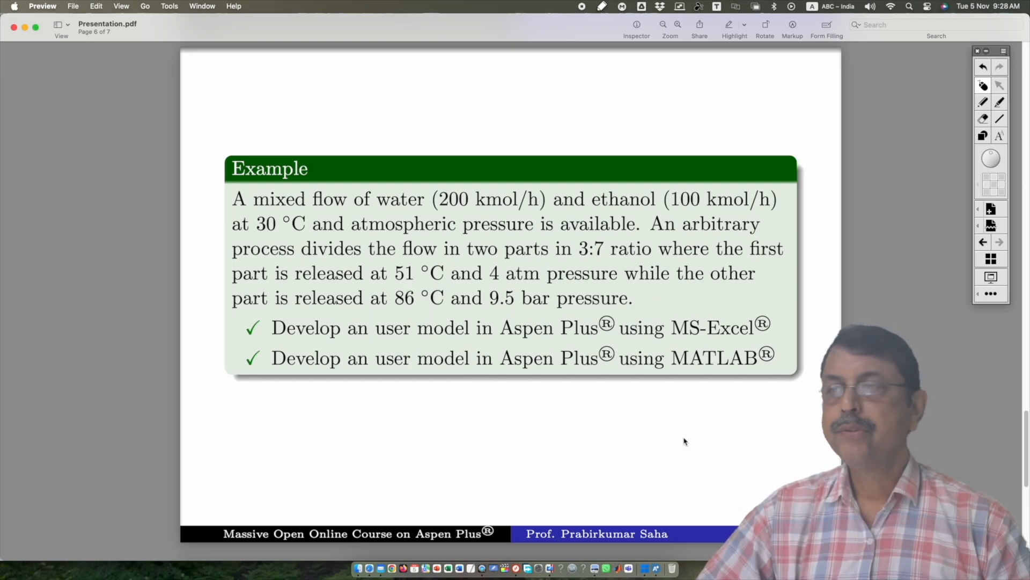
{"action": "left_click", "coordinate": [645, 570]}
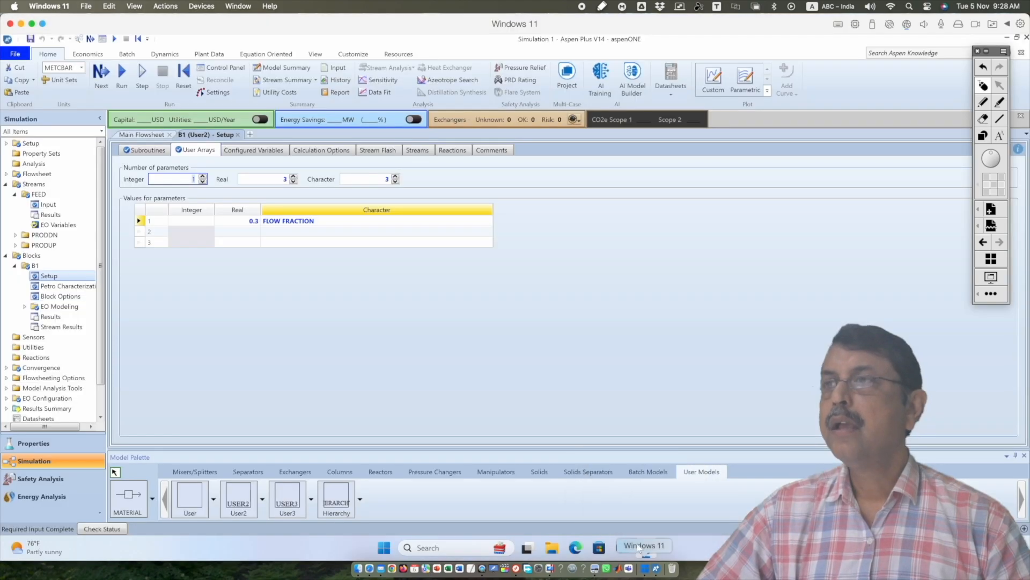
{"action": "left_click", "coordinate": [147, 135]}
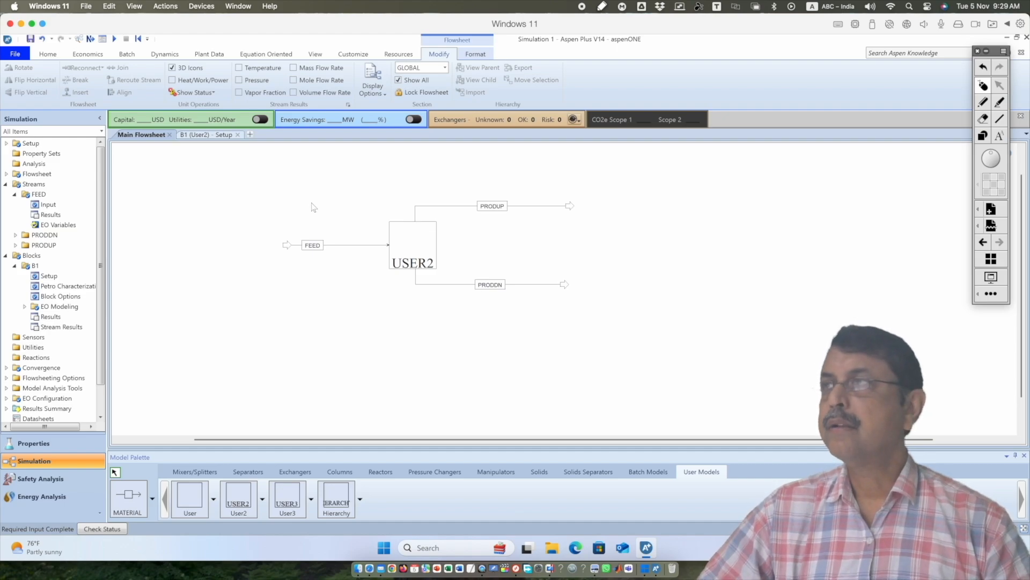
{"action": "left_click", "coordinate": [207, 135]}
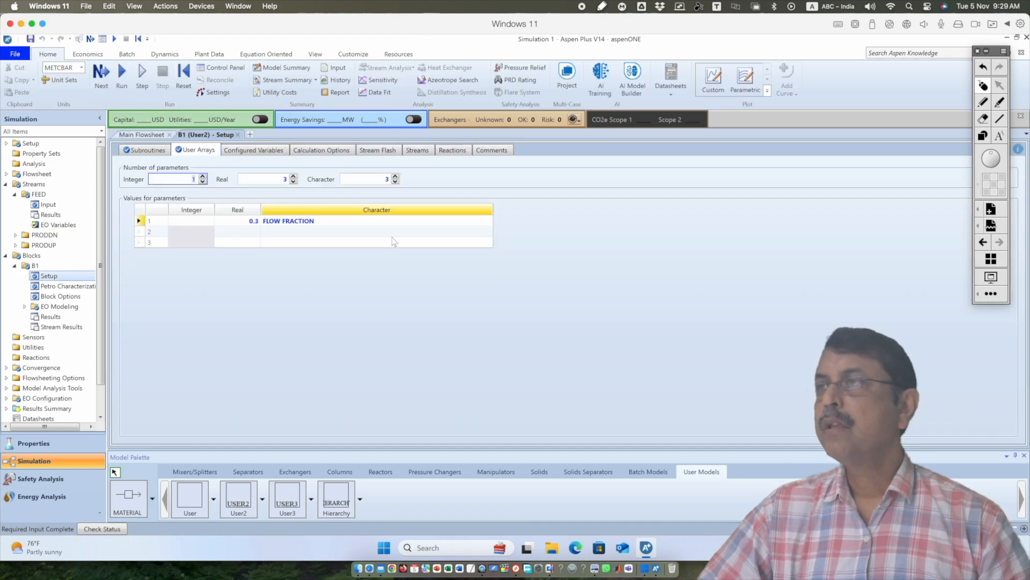
{"action": "left_click", "coordinate": [248, 233]}
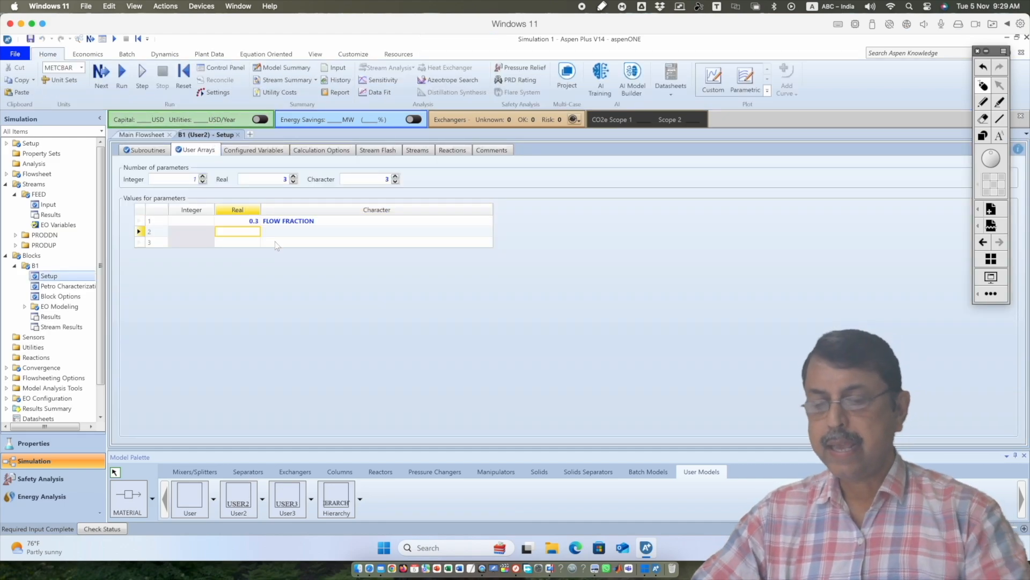
{"action": "type", "text": "4"}
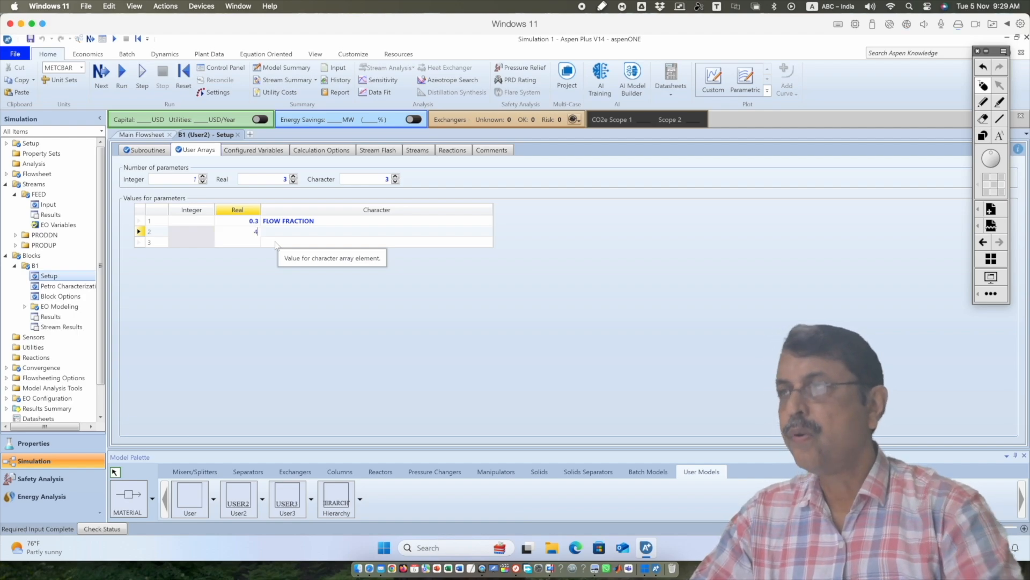
{"action": "left_click", "coordinate": [253, 245]}
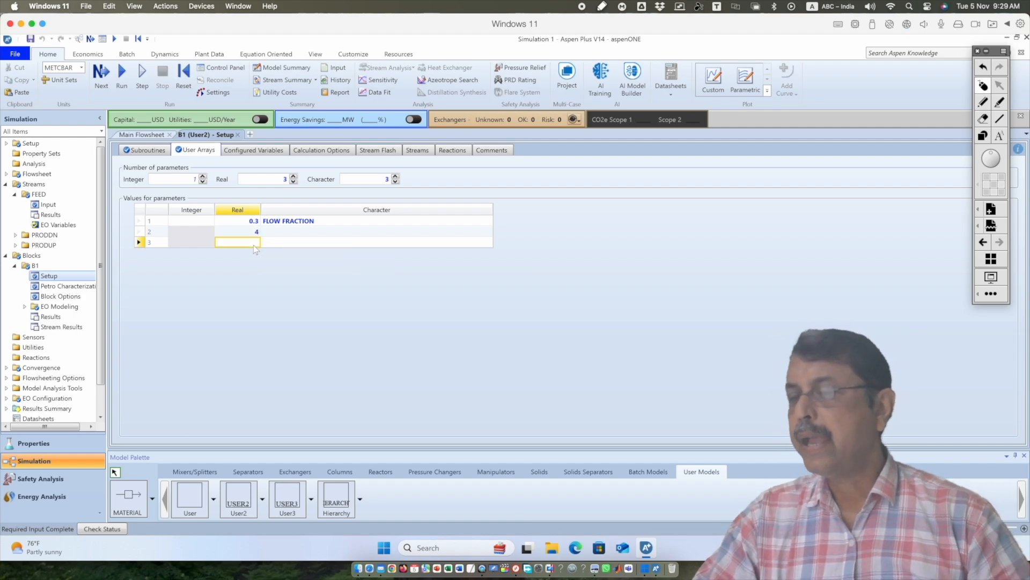
{"action": "type", "text": "9.5"}
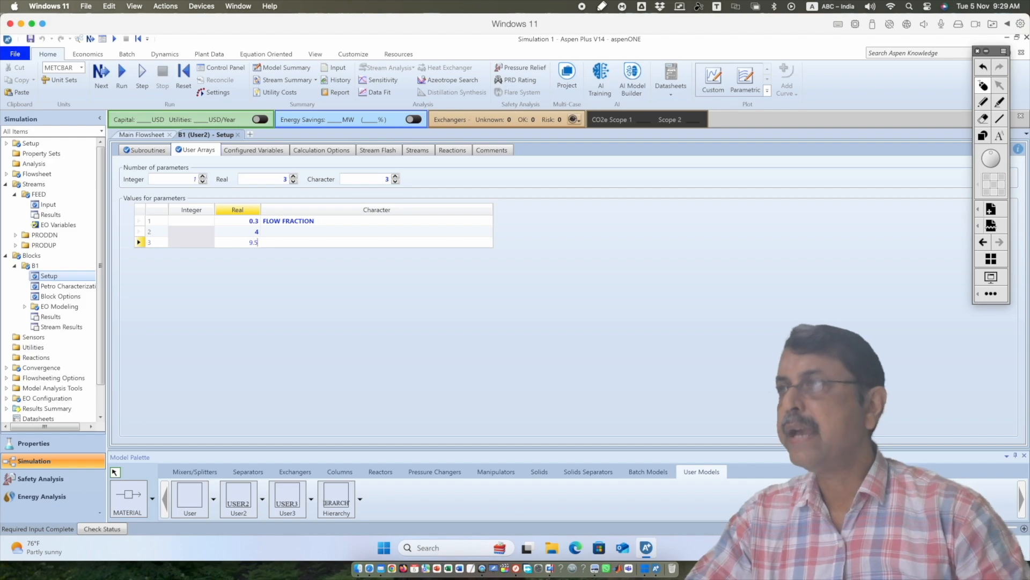
Enter PRESSURE OF PRODUP IN ATM as the character value of the second parameter
{"action": "left_click", "coordinate": [329, 231]}
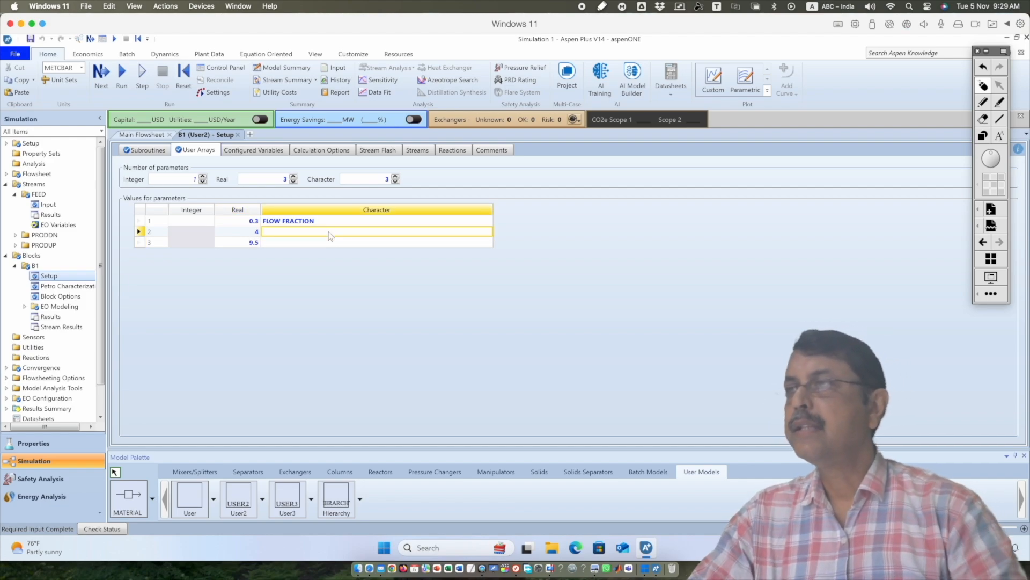
{"action": "type", "text": "PRESSURE"}
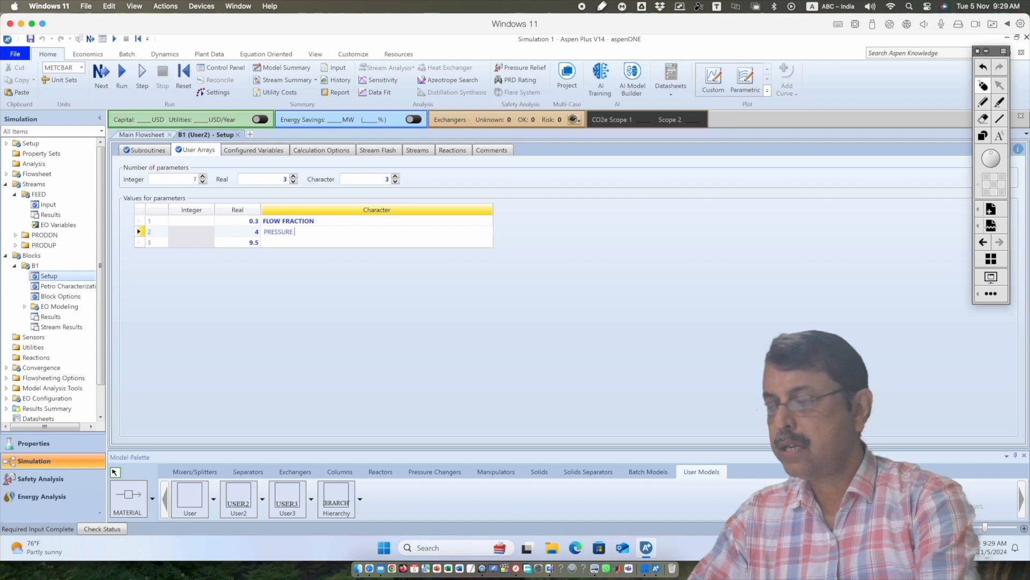
{"action": "type", "text": " OF"}
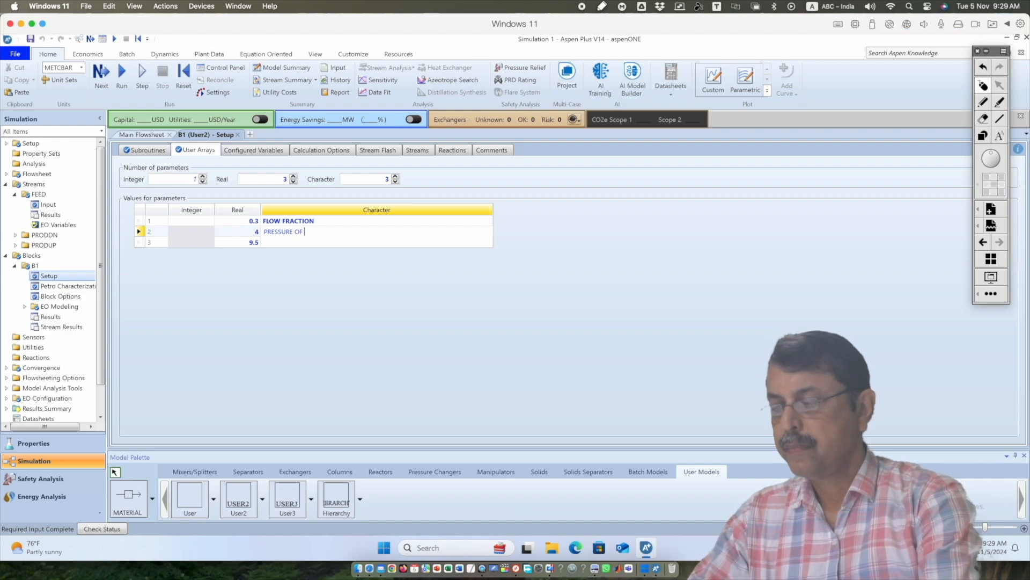
{"action": "type", "text": " PRODU"}
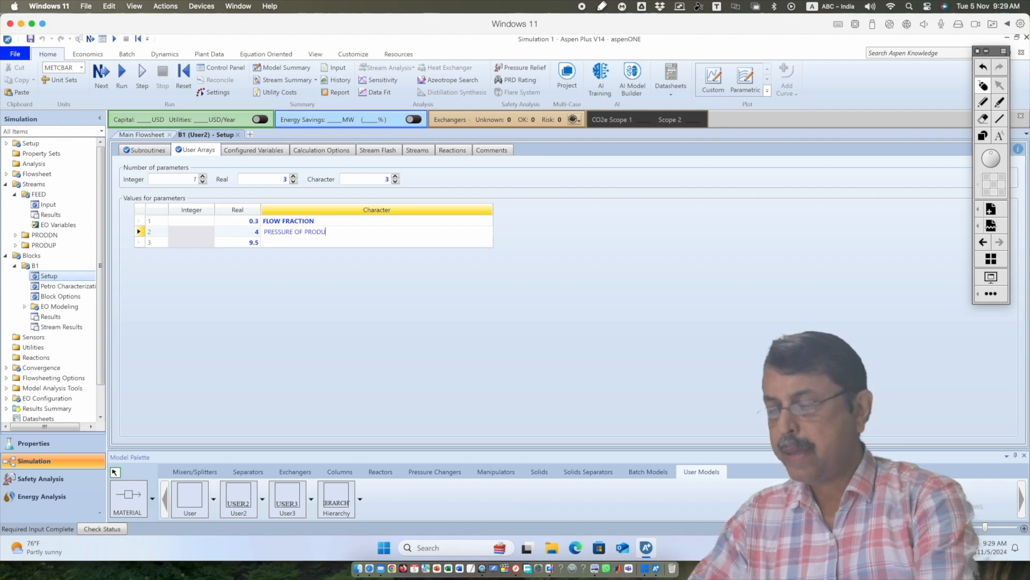
{"action": "type", "text": "P IN ATM"}
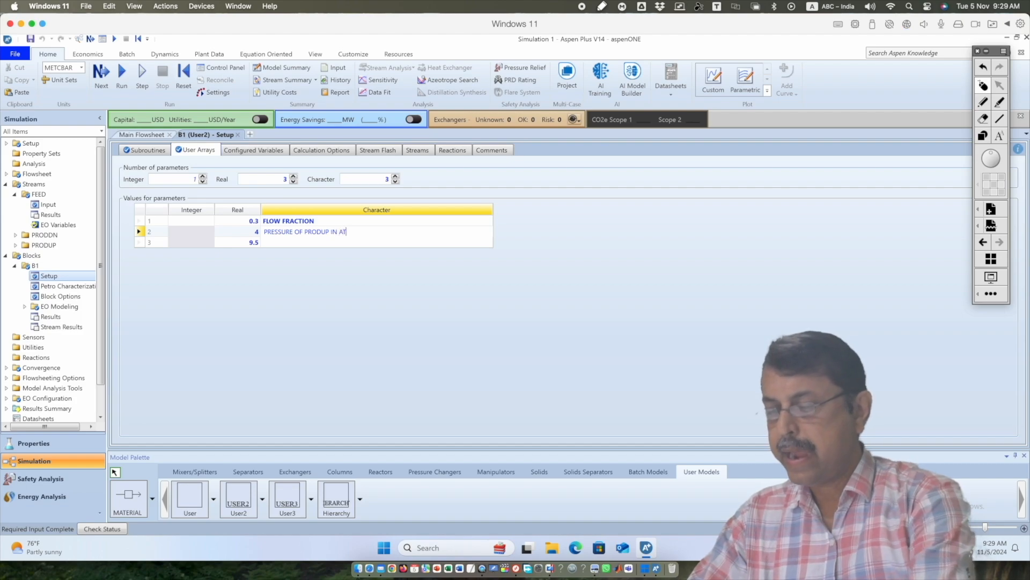
Enter PRESSURE OF PRODDN IN BAR as the third parameter's character value and open B1's configured variables
{"action": "left_click", "coordinate": [318, 242]}
{"action": "type", "text": "PRESSURE OF "}
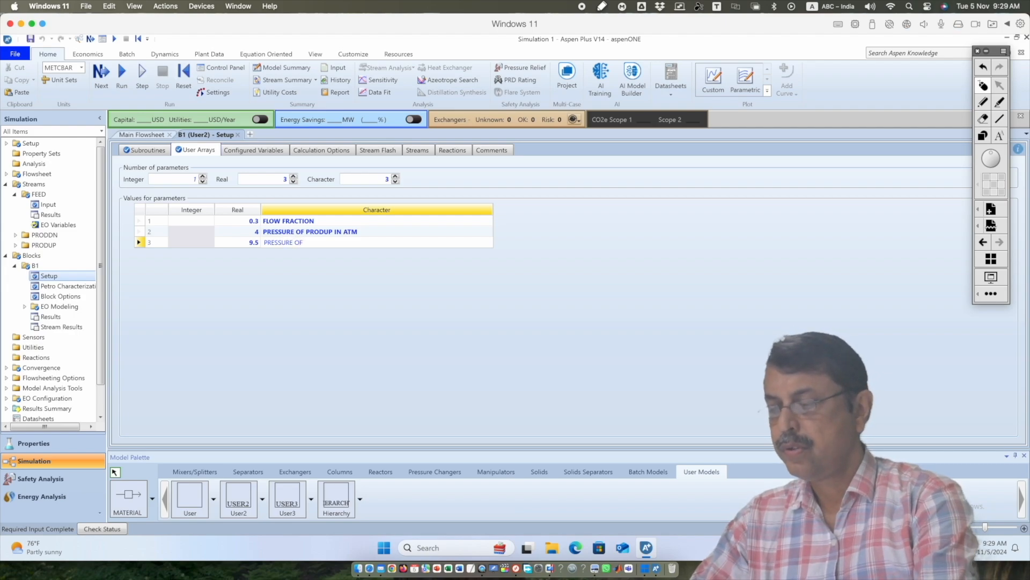
{"action": "type", "text": "PRODDN INBAR"}
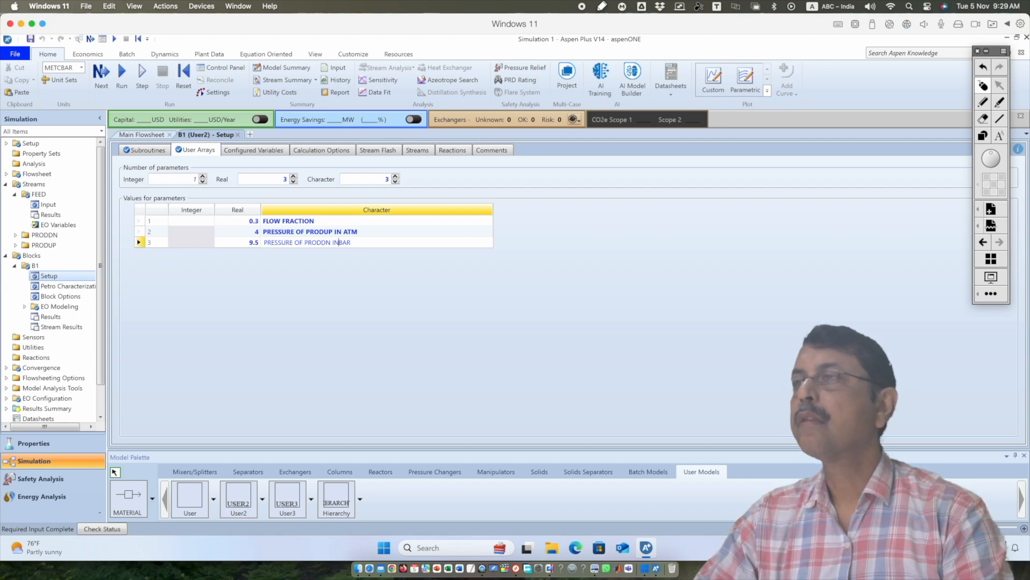
{"action": "left_click", "coordinate": [365, 278]}
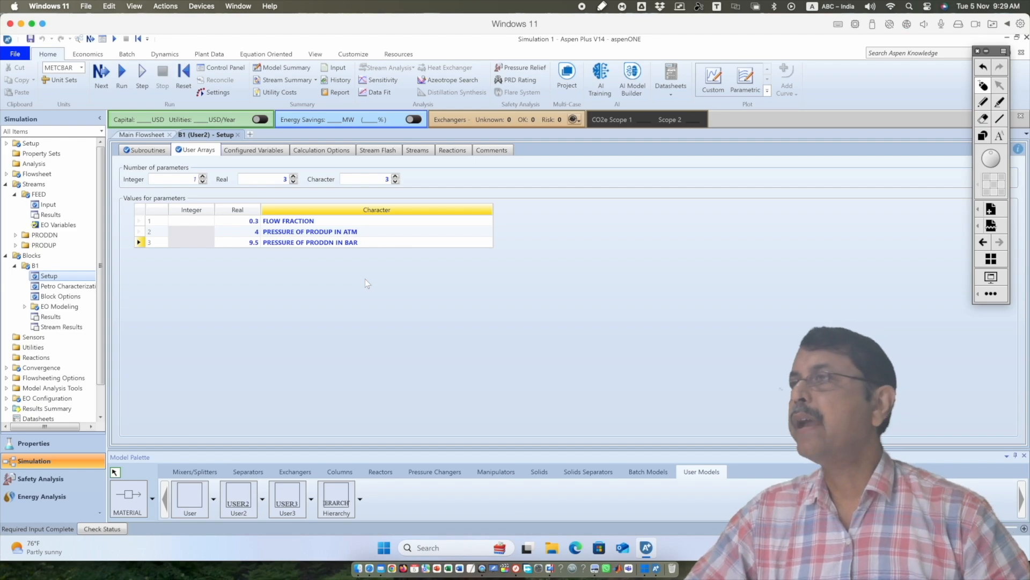
{"action": "left_click", "coordinate": [244, 151]}
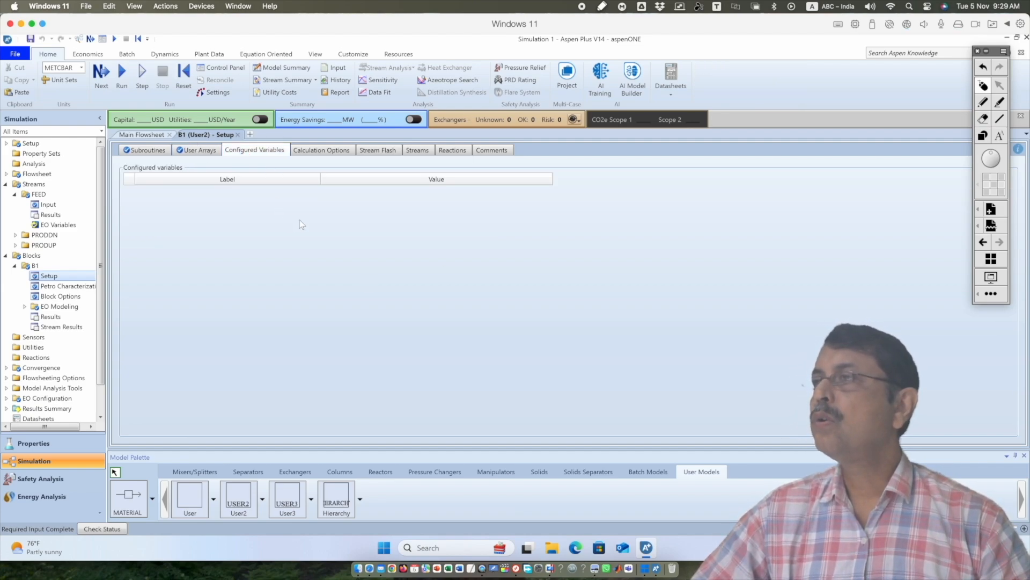
Set B1's stream flash type for PRODUP to Temperature & pressure
{"action": "left_click", "coordinate": [321, 151]}
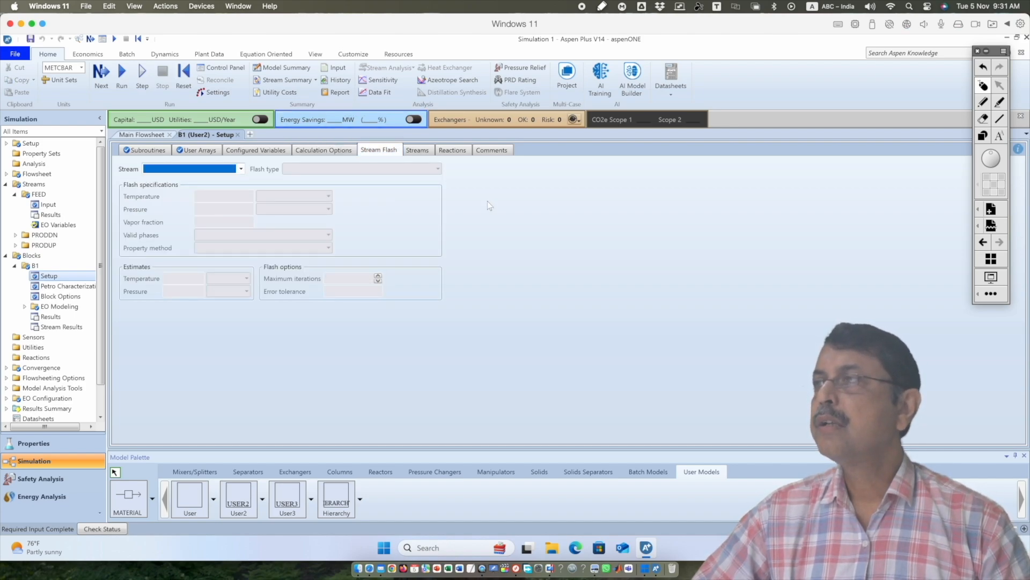
{"action": "left_click", "coordinate": [240, 168]}
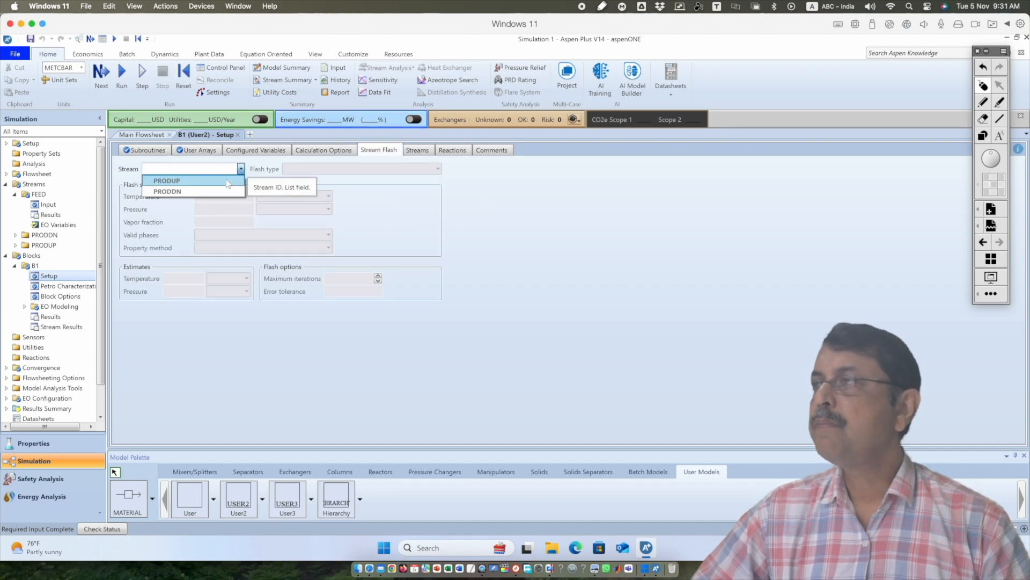
{"action": "left_click", "coordinate": [227, 181]}
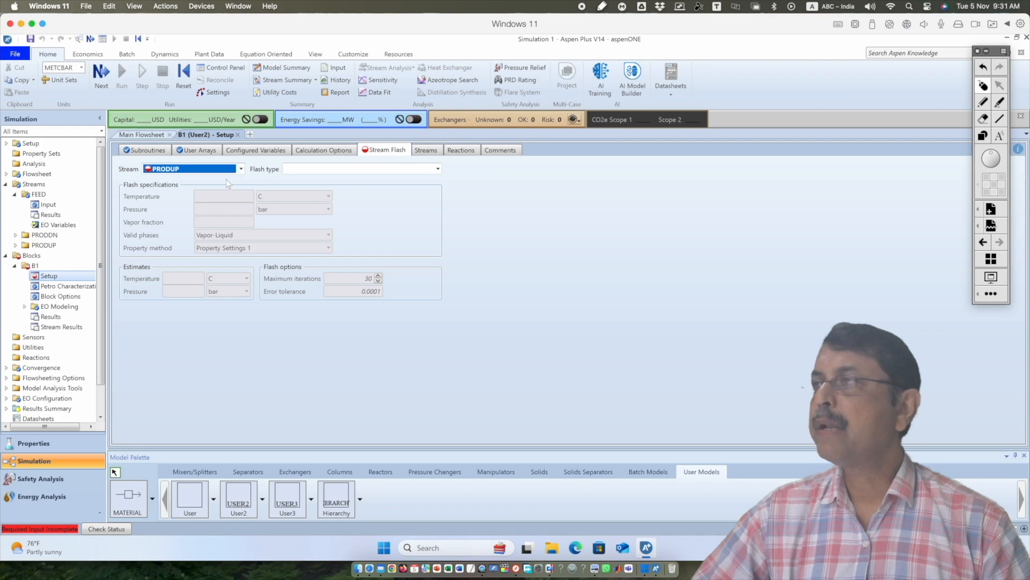
{"action": "left_click", "coordinate": [438, 169]}
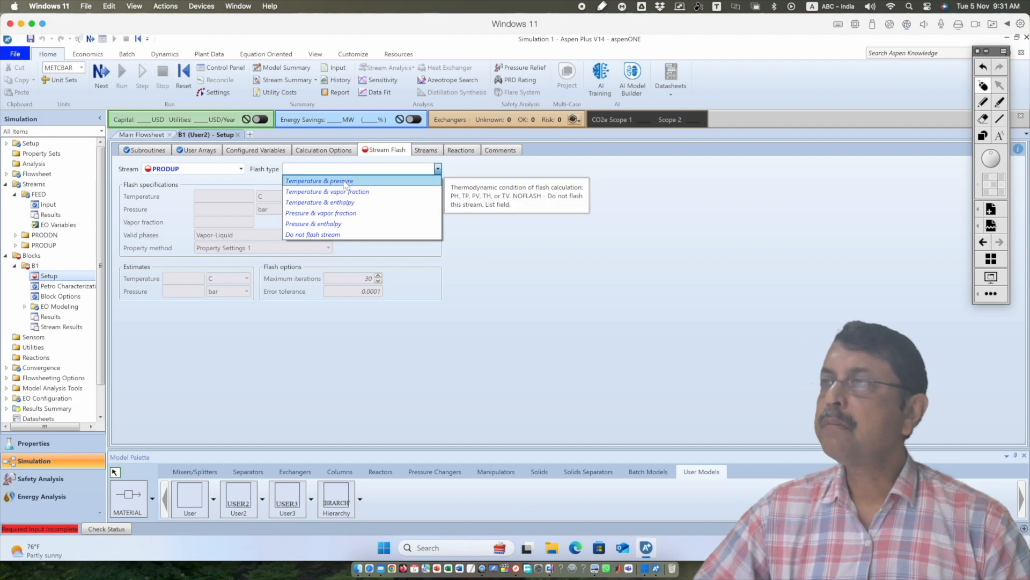
{"action": "left_click", "coordinate": [429, 181]}
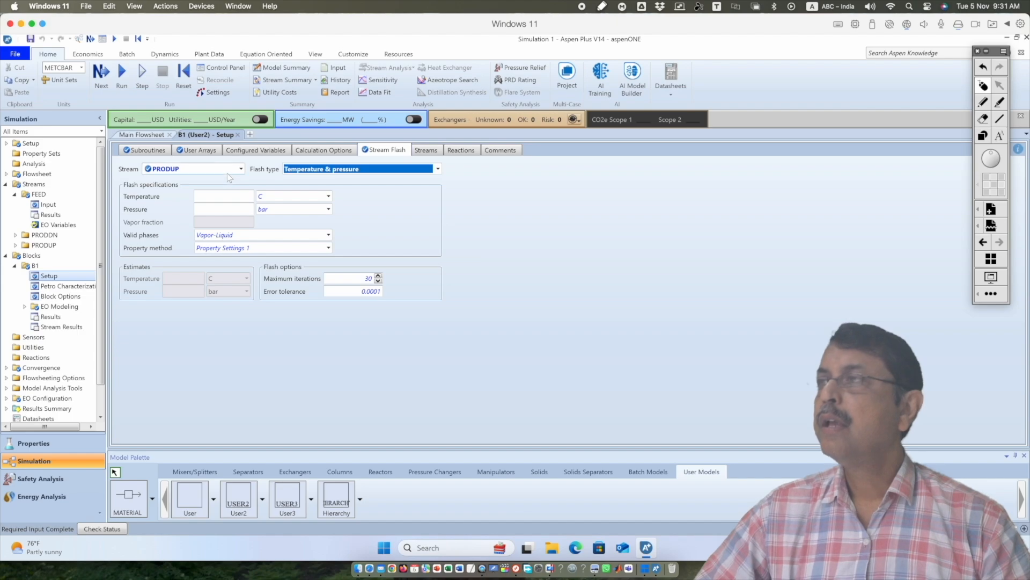
Set the stream flash type for PRODDN to Temperature & pressure
{"action": "left_click", "coordinate": [241, 168]}
{"action": "left_click", "coordinate": [225, 192]}
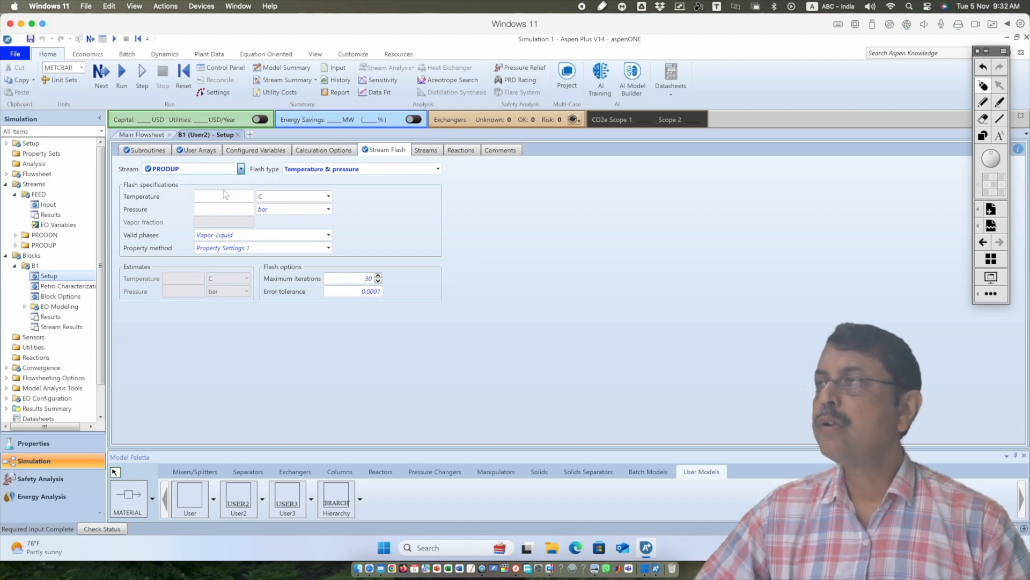
{"action": "left_click", "coordinate": [438, 169]}
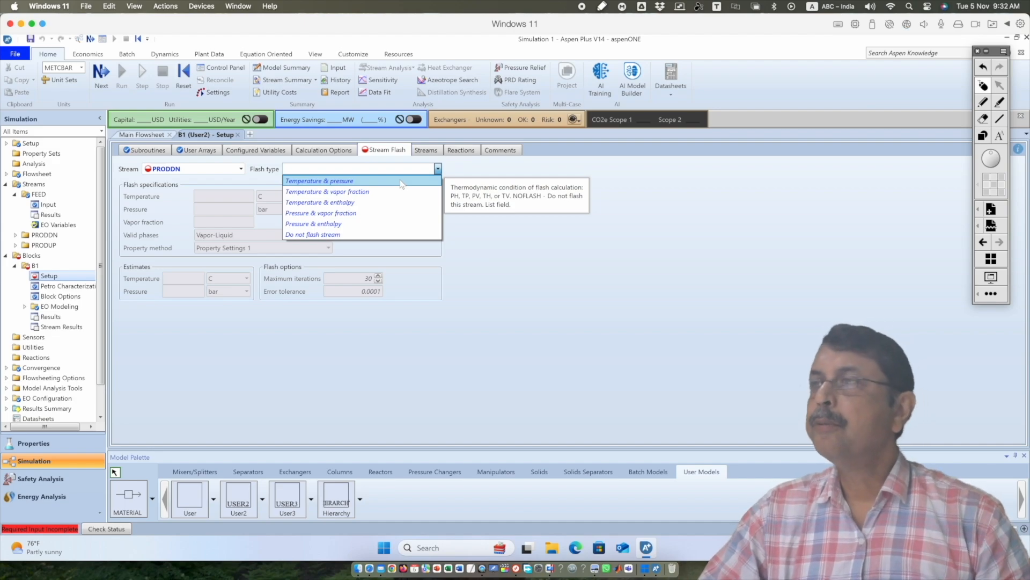
{"action": "left_click", "coordinate": [402, 182]}
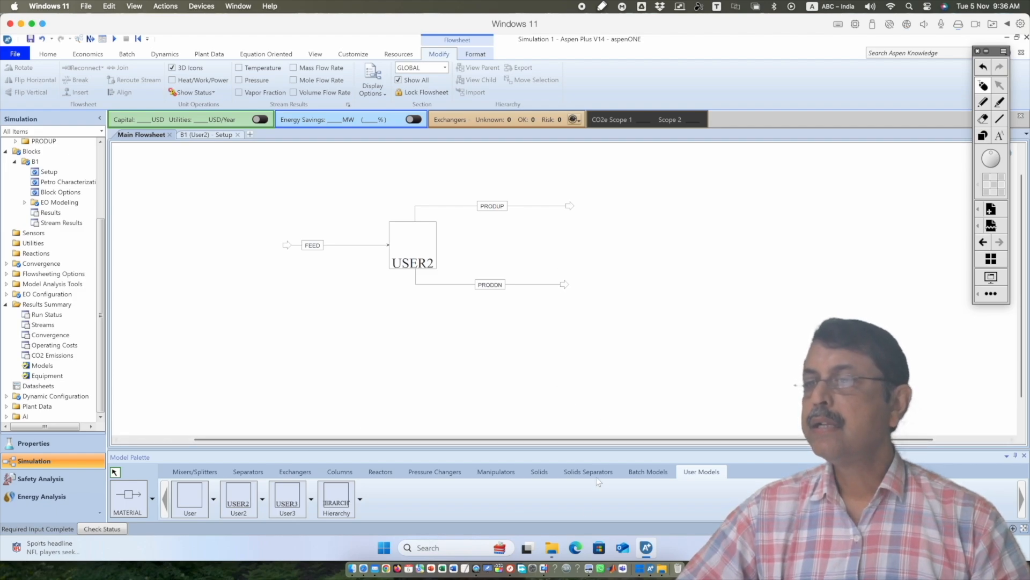
Switch to File Explorer and open the mytemp workbook from the C:\work folder in Excel
{"action": "left_click", "coordinate": [550, 551]}
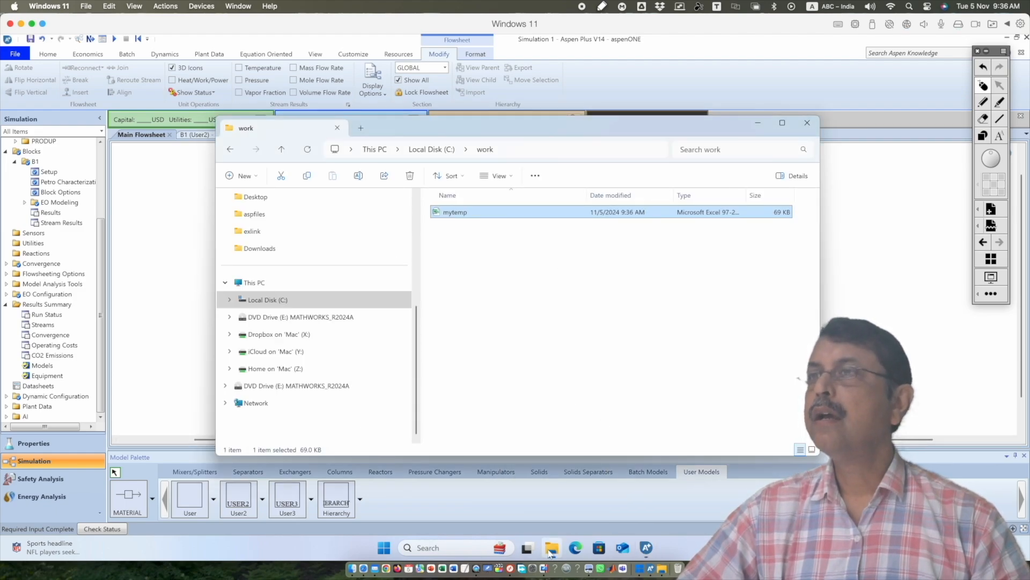
{"action": "double_click", "coordinate": [499, 214]}
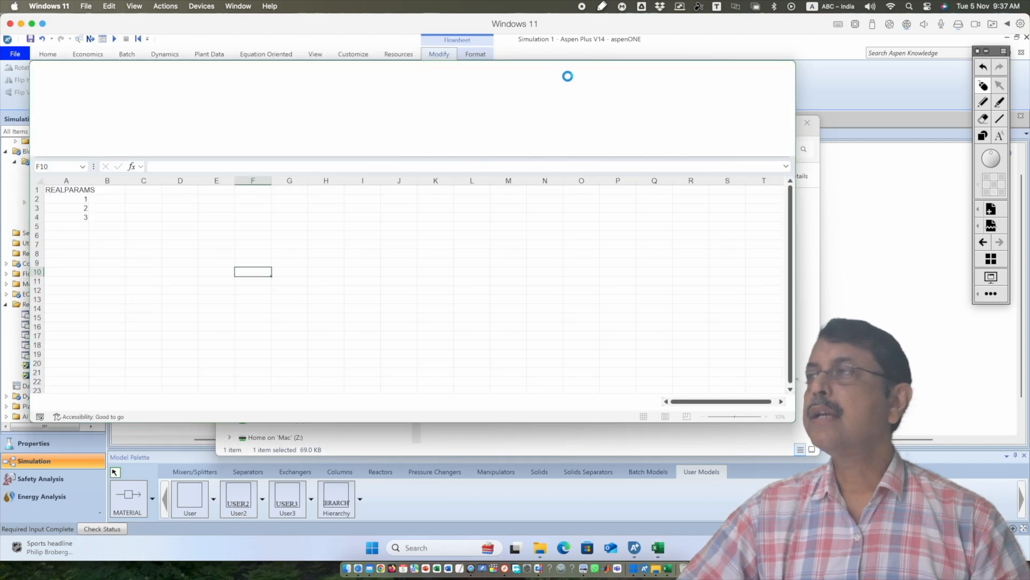
{"action": "left_click_drag", "start_coordinate": [570, 76], "coordinate": [729, 88]}
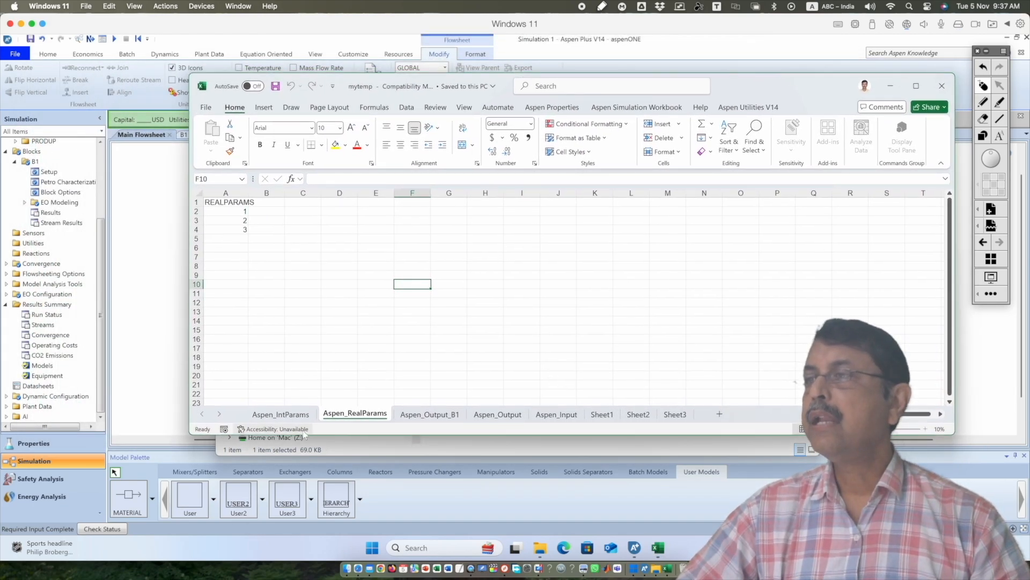
Review the workbook's Aspen_Input, Aspen_Output and Aspen_RealParams sheets before the simulation run
{"action": "left_click", "coordinate": [556, 415]}
{"action": "left_click", "coordinate": [498, 415]}
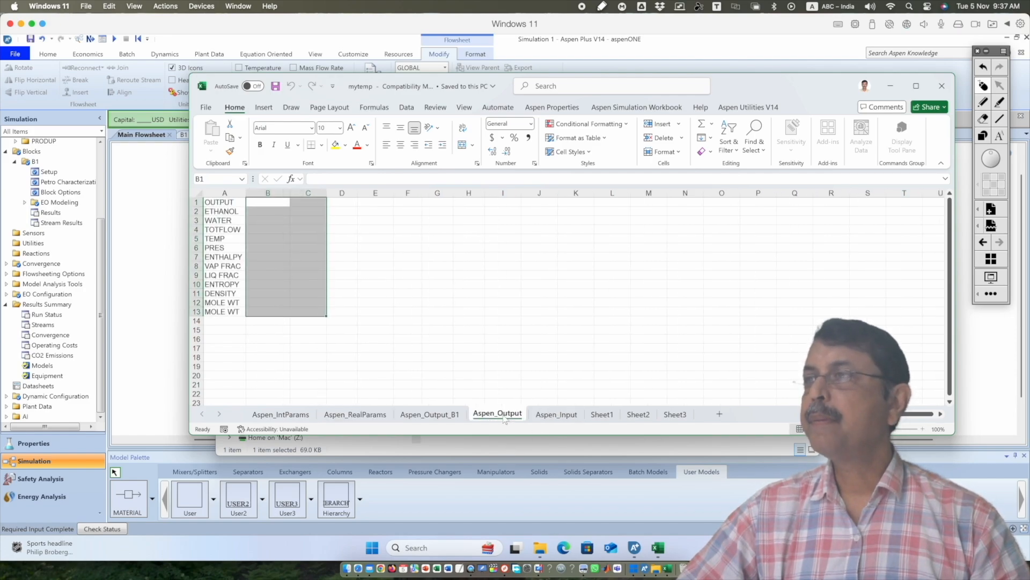
{"action": "left_click", "coordinate": [370, 417]}
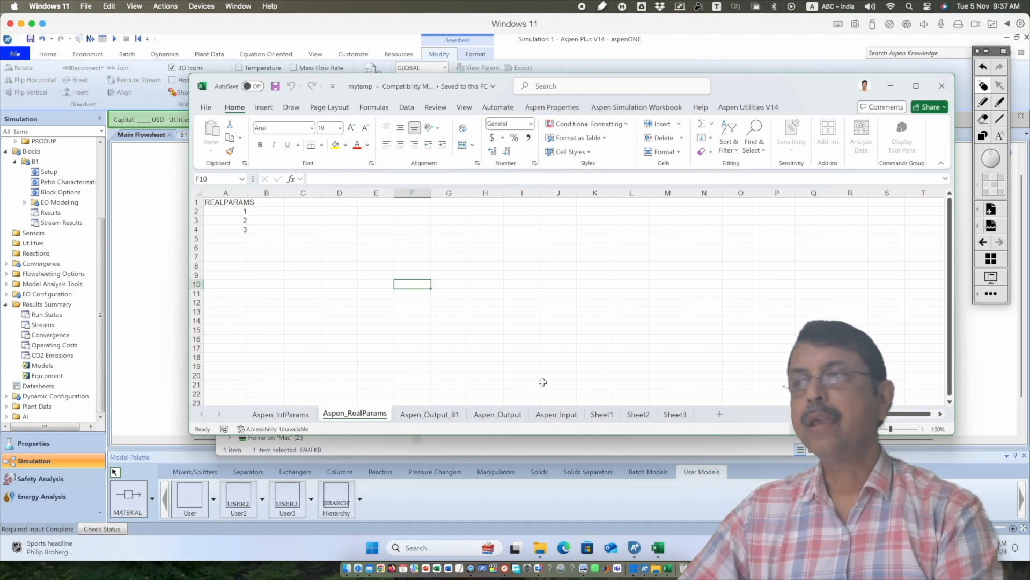
{"action": "left_click", "coordinate": [557, 417]}
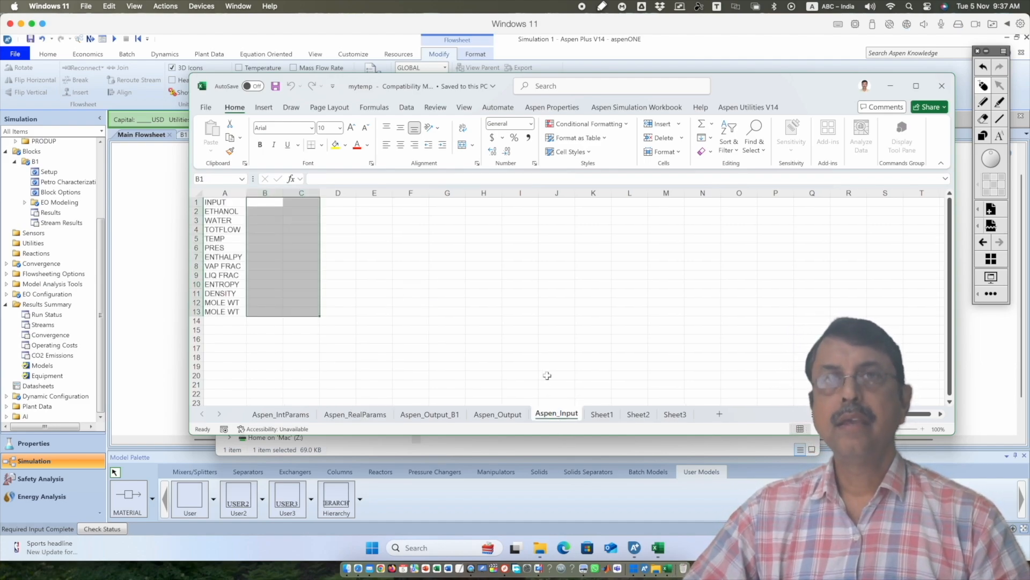
{"action": "left_click", "coordinate": [517, 294]}
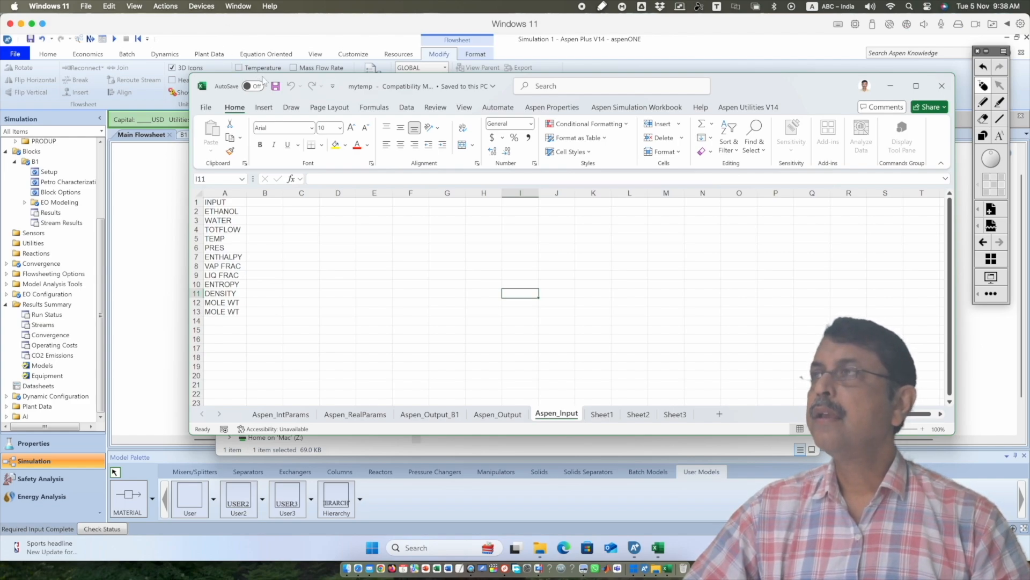
Switch to Aspen Plus, run the simulation and check the run status messages for block B1
{"action": "left_click", "coordinate": [150, 154]}
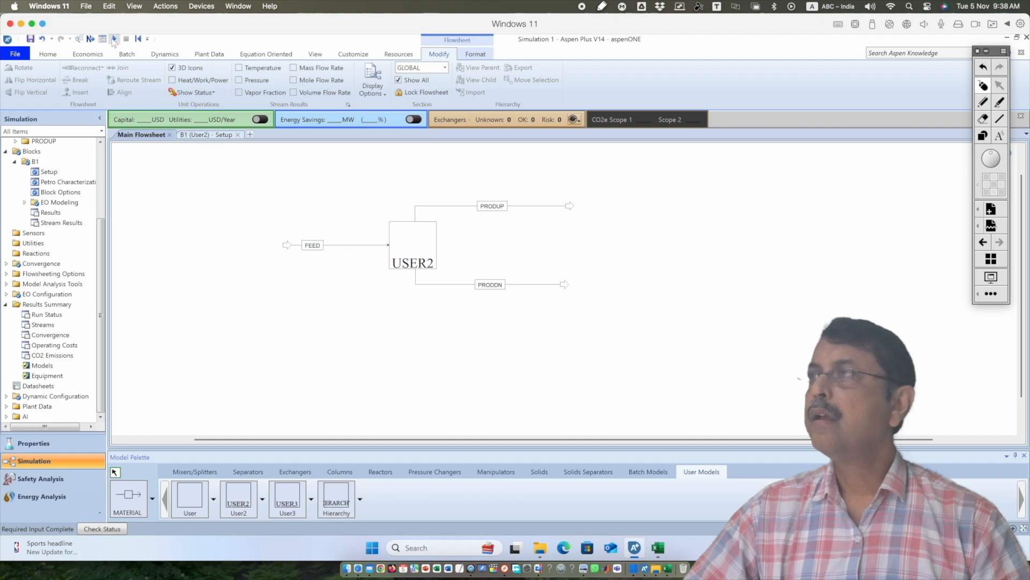
{"action": "left_click", "coordinate": [114, 40]}
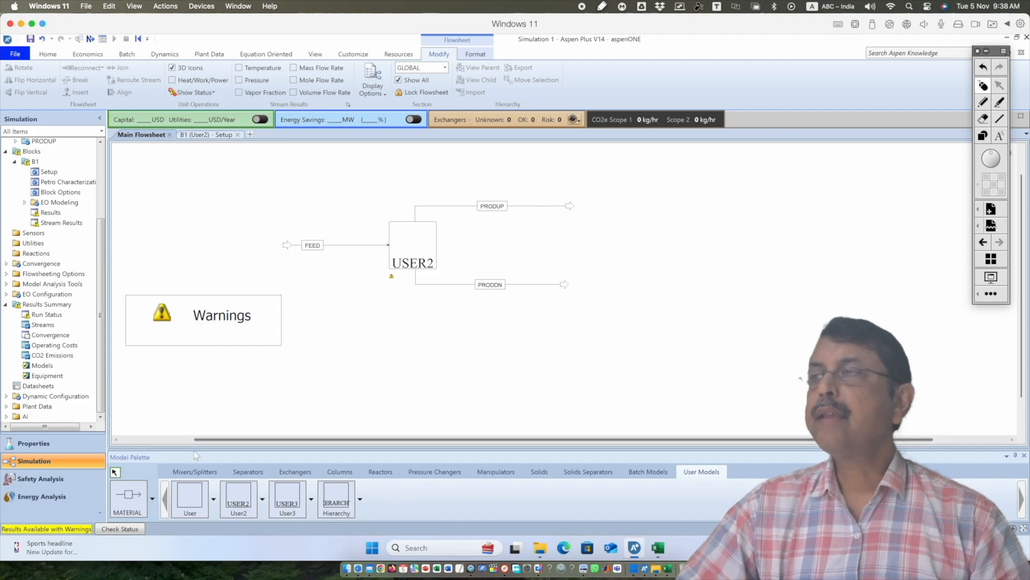
{"action": "left_click", "coordinate": [125, 530]}
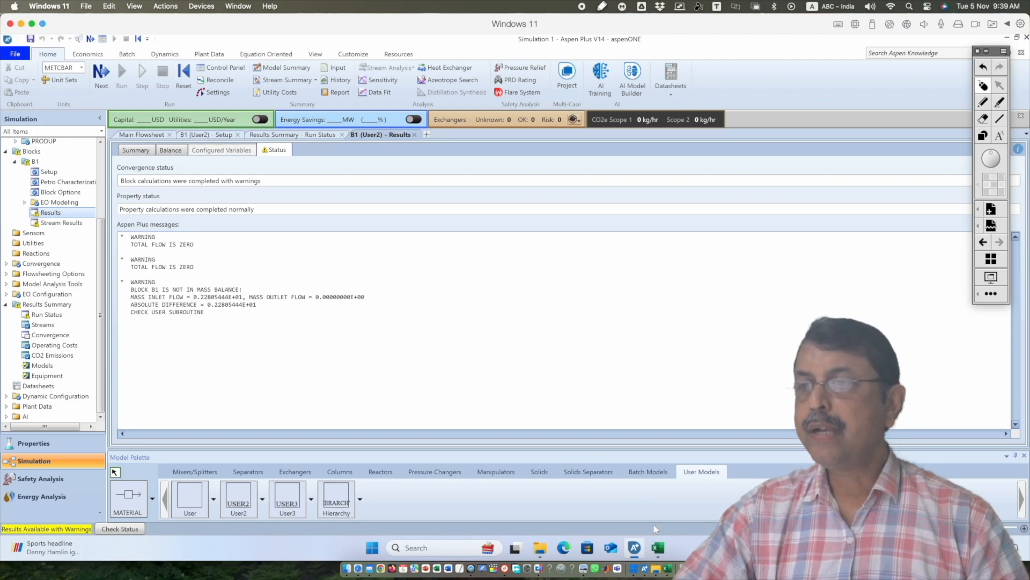
Switch to the mytemp workbook and enter check formulas =100/3600 in E2 and =300/3600 in E3 of Aspen_Input
{"action": "left_click", "coordinate": [663, 549]}
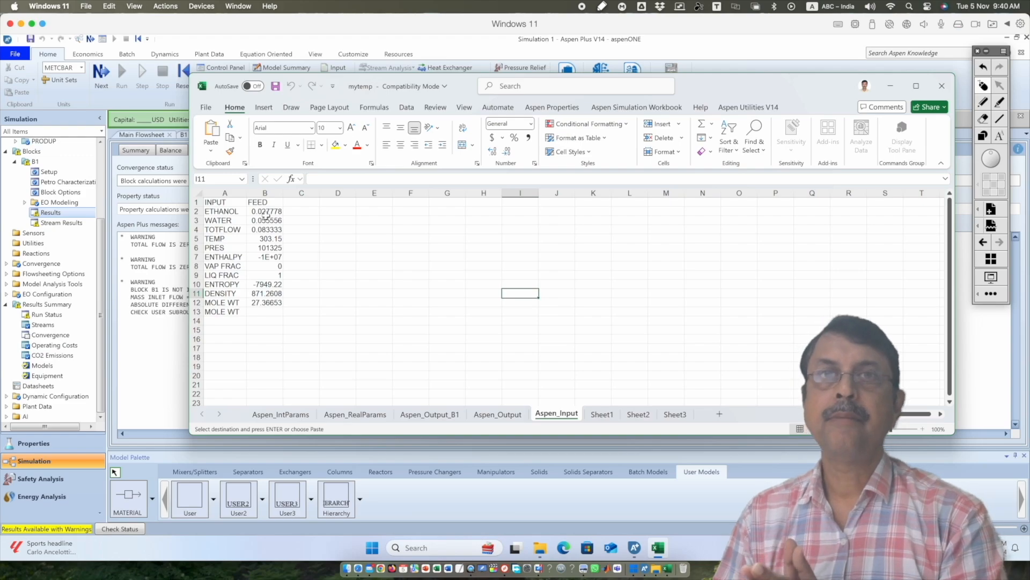
{"action": "left_click", "coordinate": [382, 212]}
{"action": "type", "text": "=1"}
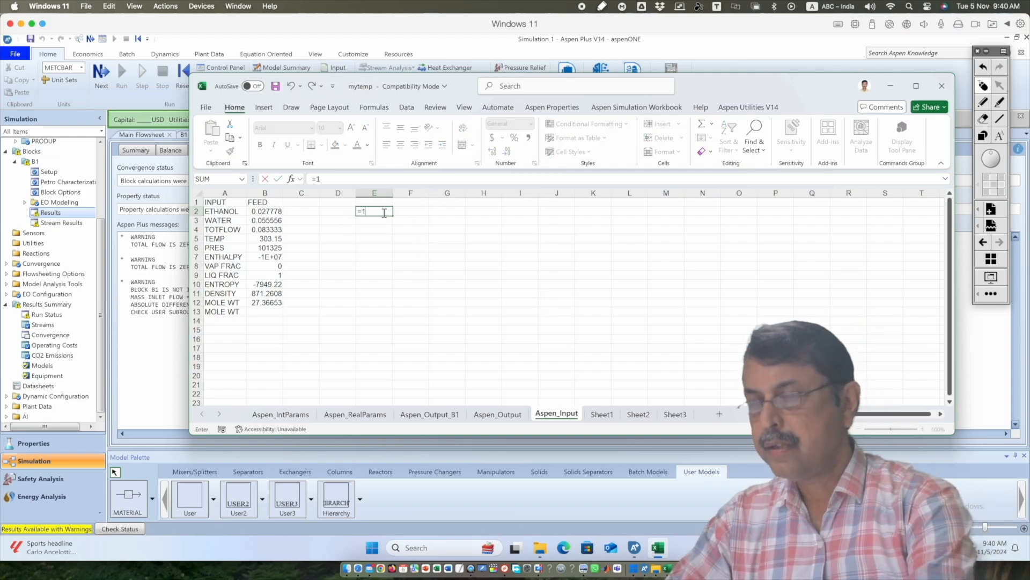
{"action": "type", "text": "00/3600"}
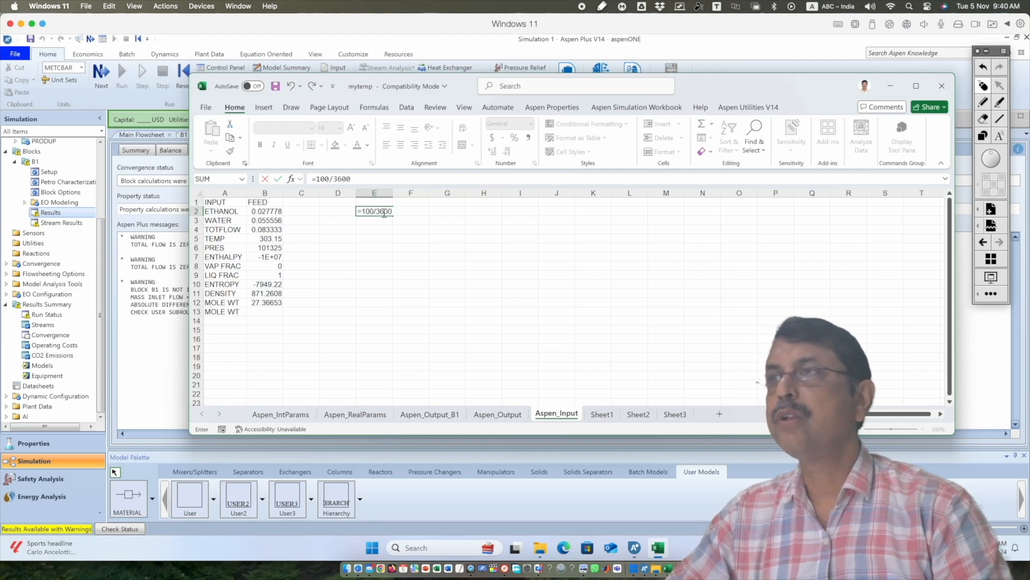
{"action": "key", "text": "Return"}
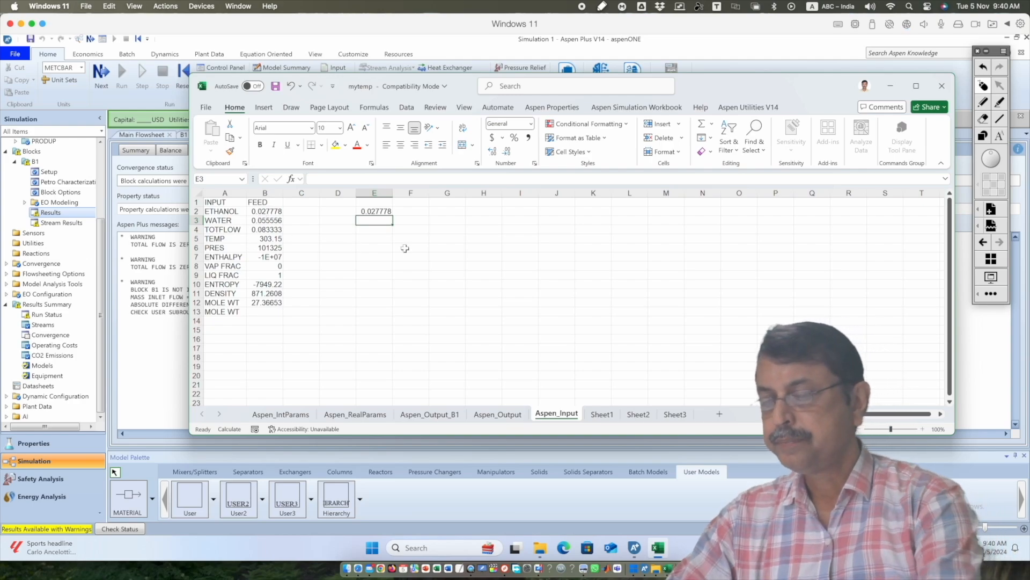
{"action": "type", "text": "=300/"}
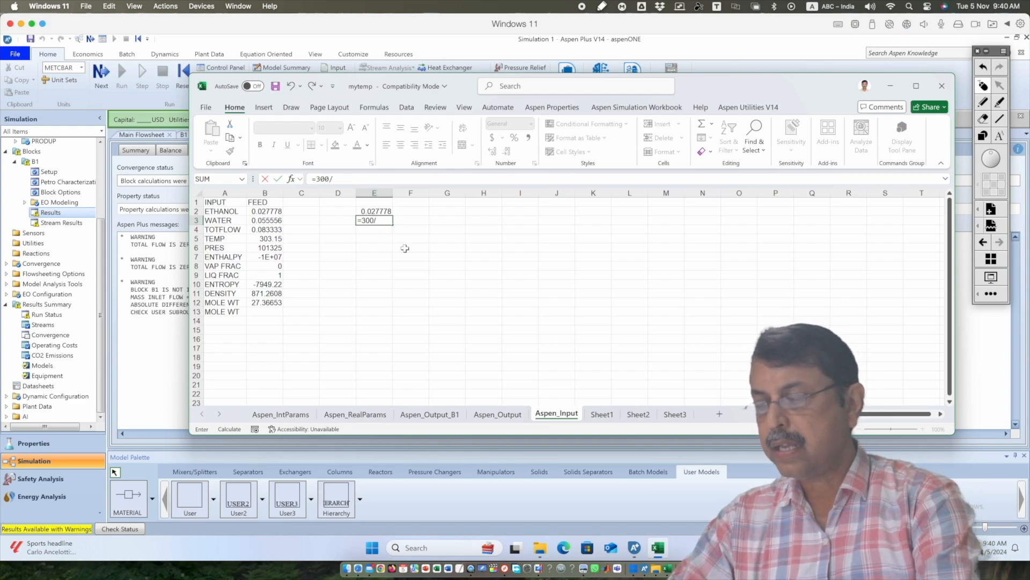
{"action": "type", "text": "3600"}
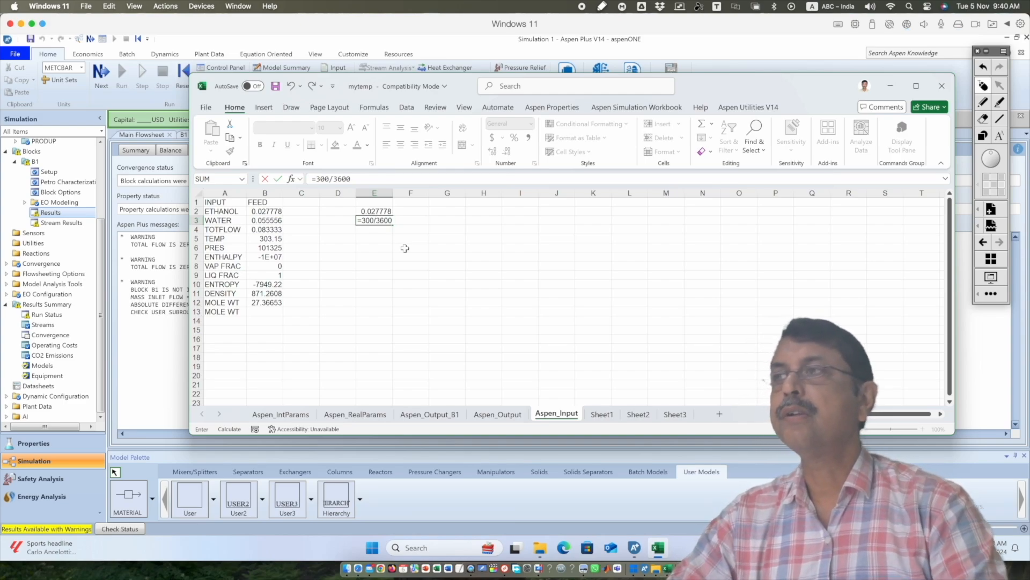
{"action": "key", "text": "Return"}
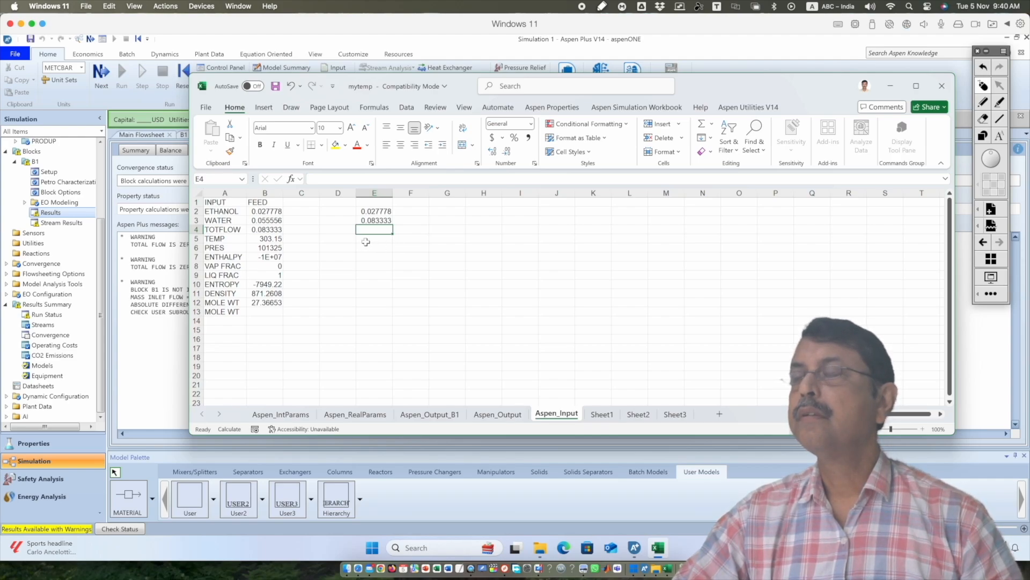
Correct E3 to =200/3600, consulting the example in Presentation.pdf in Preview, and clear the check cells E2:E4
{"action": "left_click", "coordinate": [377, 220]}
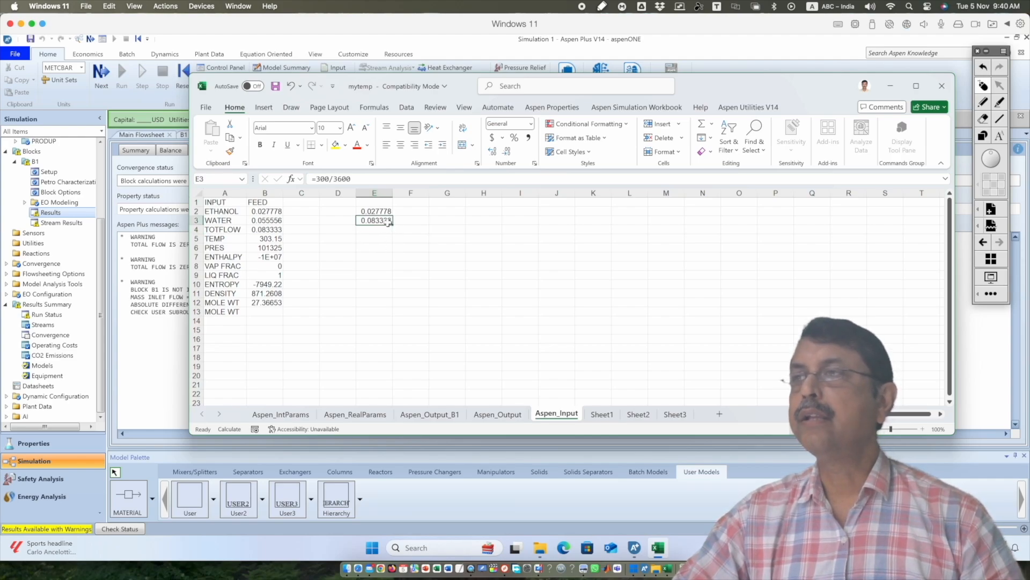
{"action": "left_click", "coordinate": [320, 179]}
{"action": "key", "text": "BackSpace"}
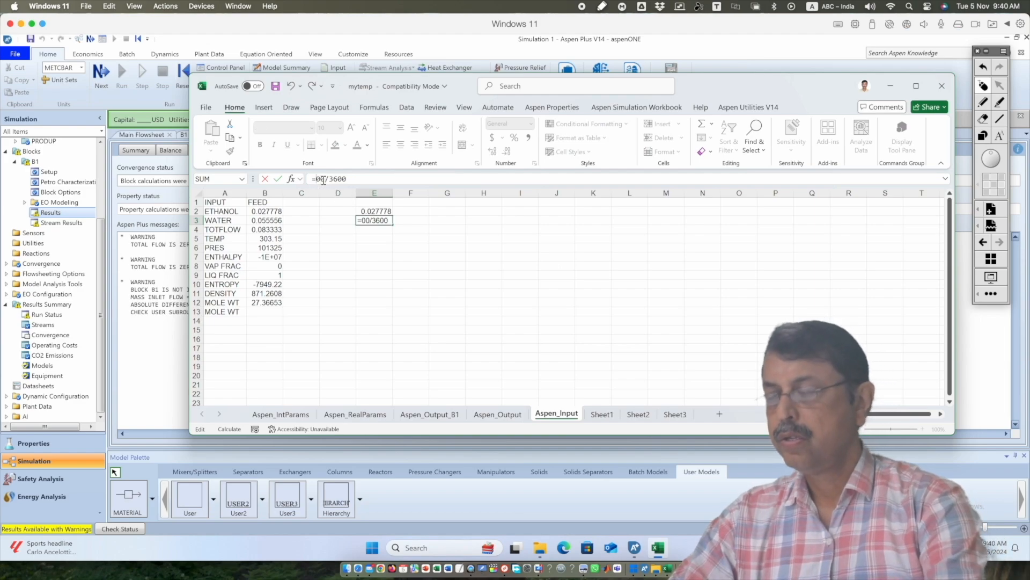
{"action": "type", "text": "2"}
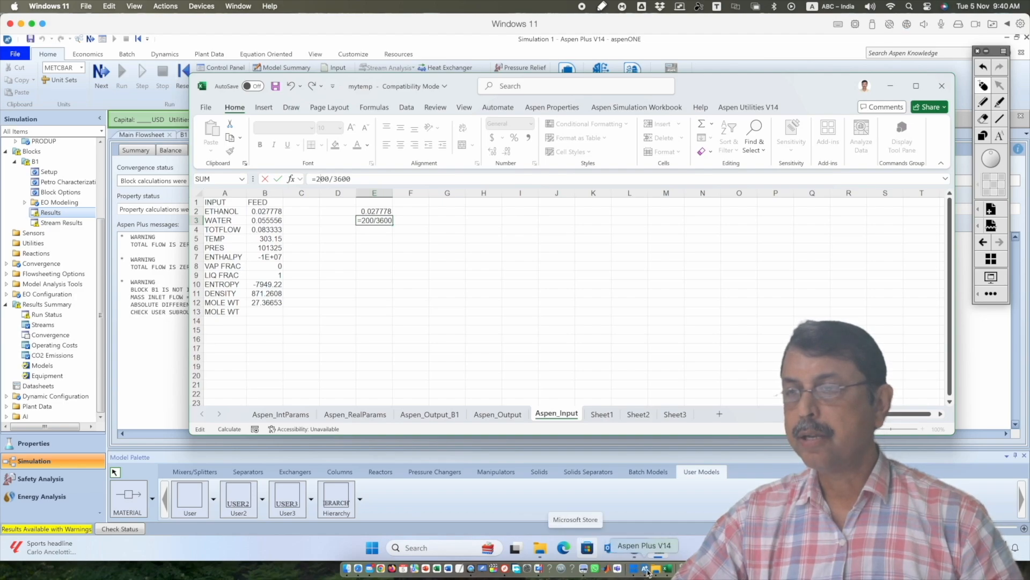
{"action": "left_click", "coordinate": [584, 569]}
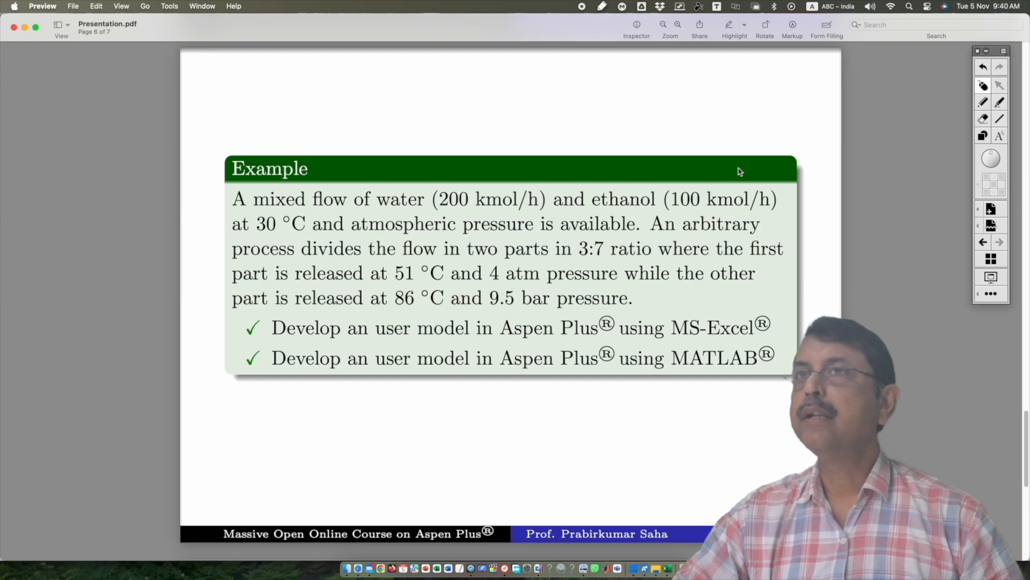
{"action": "left_click", "coordinate": [631, 569]}
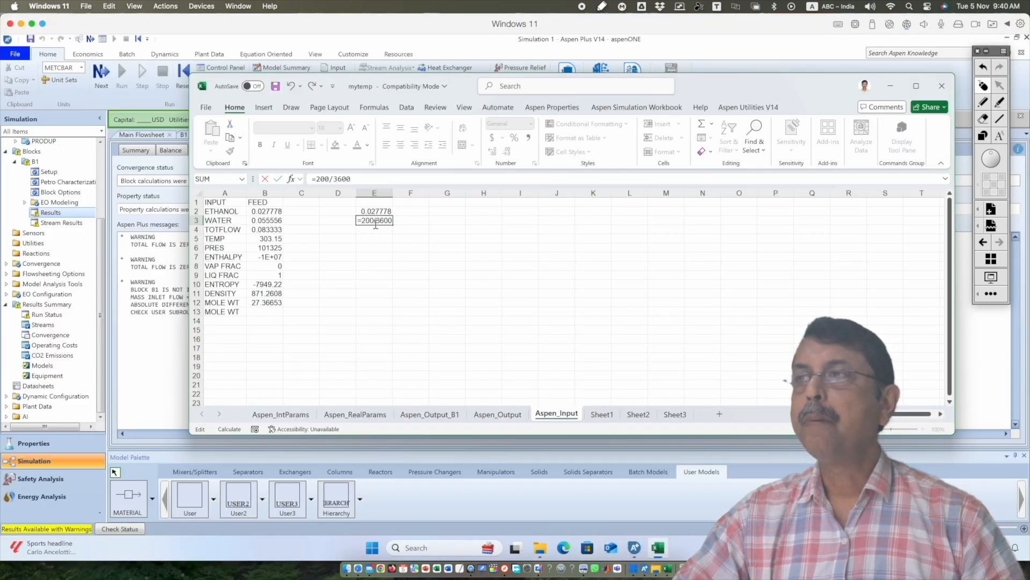
{"action": "key", "text": "Return"}
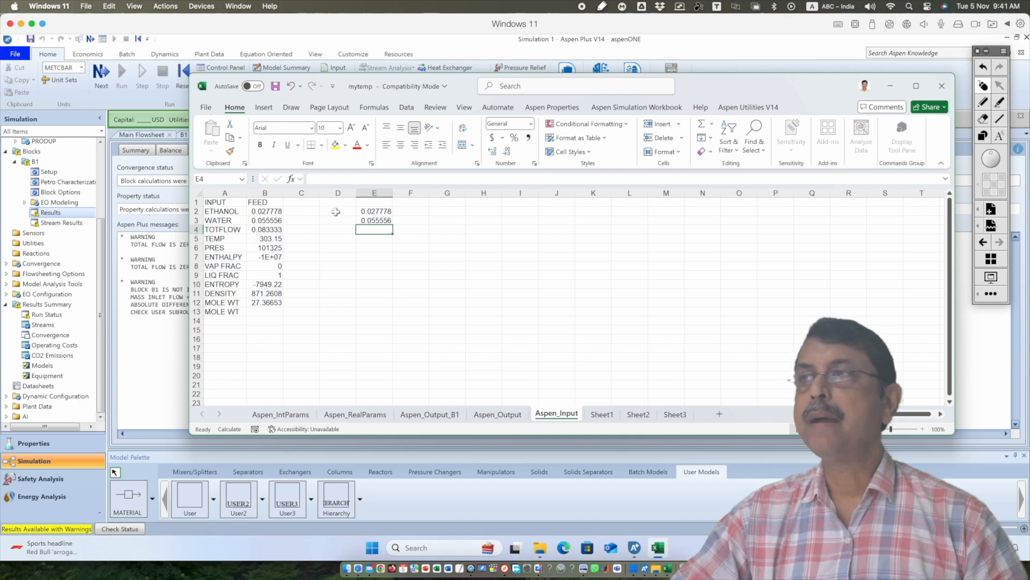
{"action": "left_click_drag", "start_coordinate": [366, 208], "coordinate": [370, 229]}
{"action": "key", "text": "Delete"}
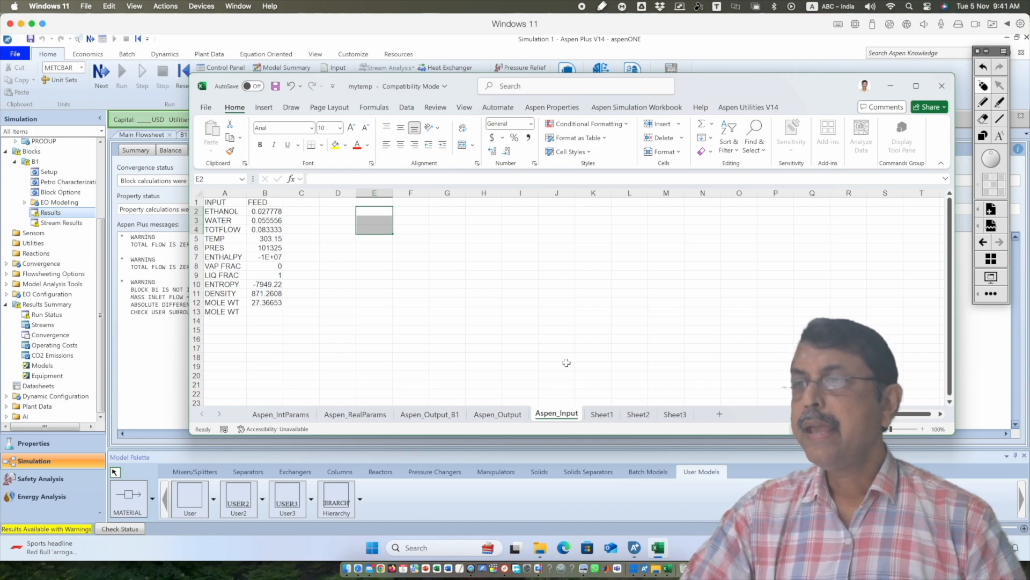
Examine the PRODUP and PRODDN columns on the Aspen_Output sheet, and return to the main flowsheet in Aspen Plus
{"action": "left_click", "coordinate": [498, 418]}
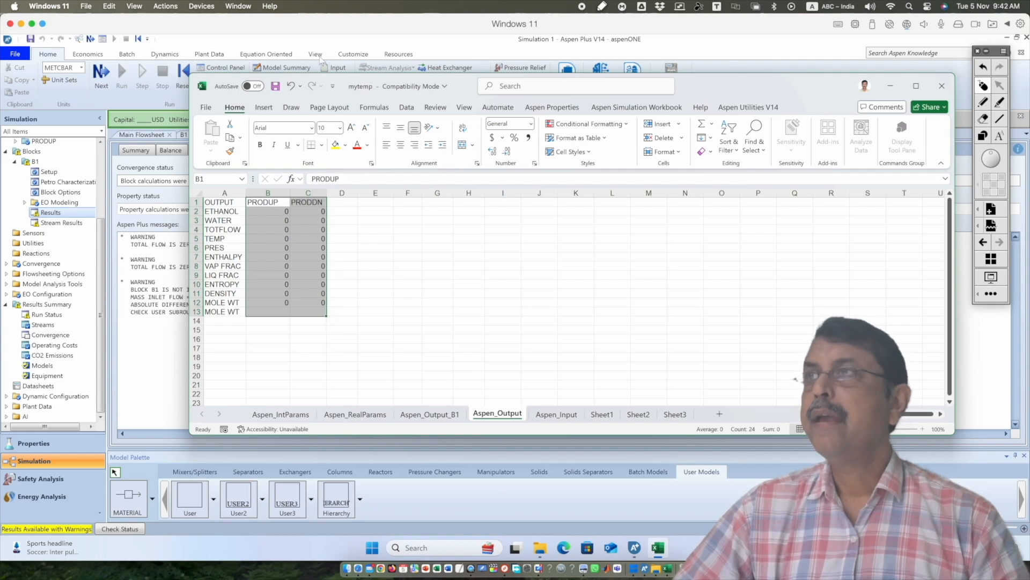
{"action": "left_click", "coordinate": [215, 47]}
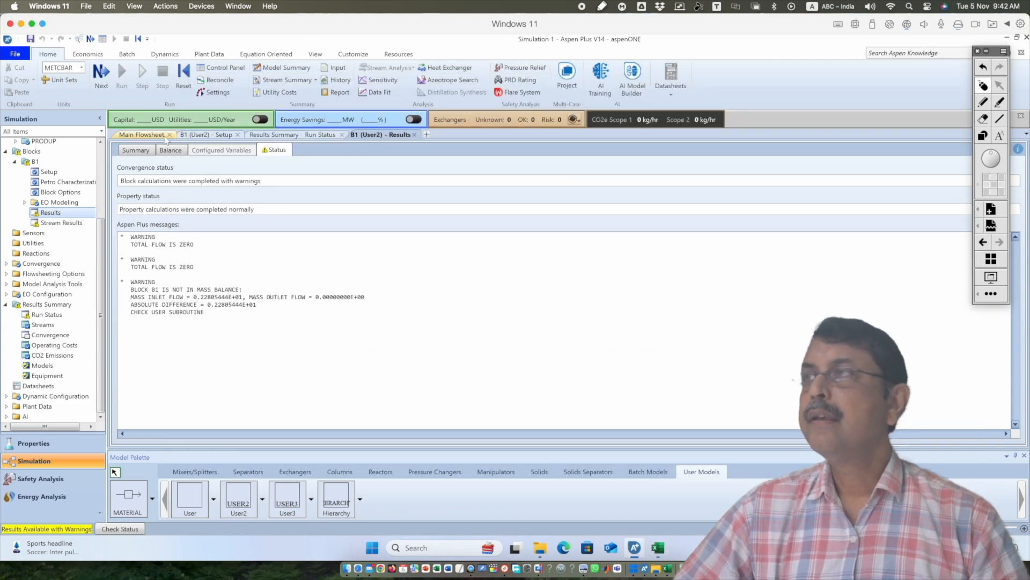
{"action": "left_click", "coordinate": [147, 135]}
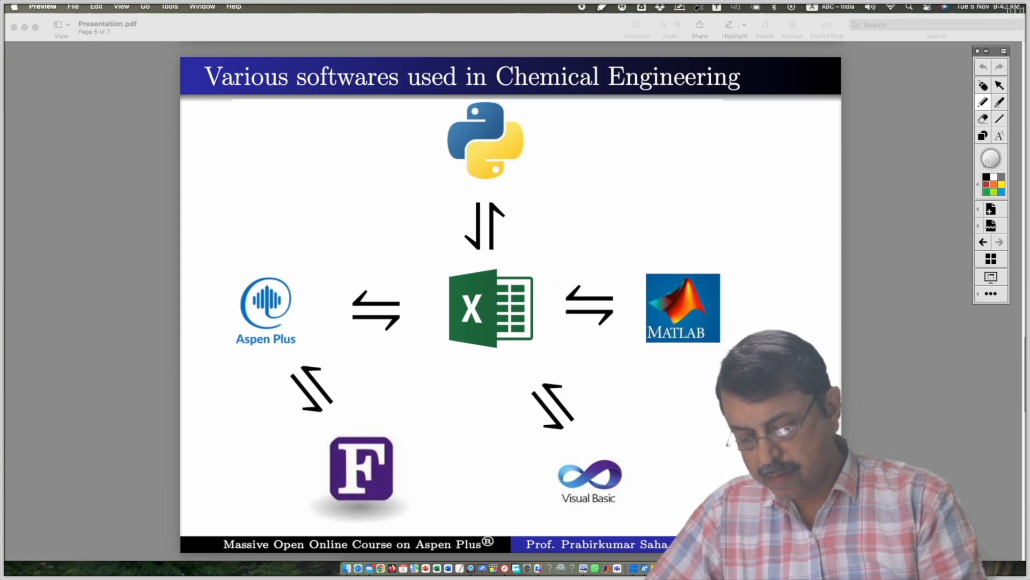
Sketch red arrows in both directions between the Aspen Plus and Excel logos on the slide, and leave annotation mode
{"action": "mouse_move", "coordinate": [338, 273]}
{"action": "left_mouse_down"}
{"action": "mouse_move", "coordinate": [439, 267]}
{"action": "mouse_move", "coordinate": [410, 279]}
{"action": "left_mouse_up"}
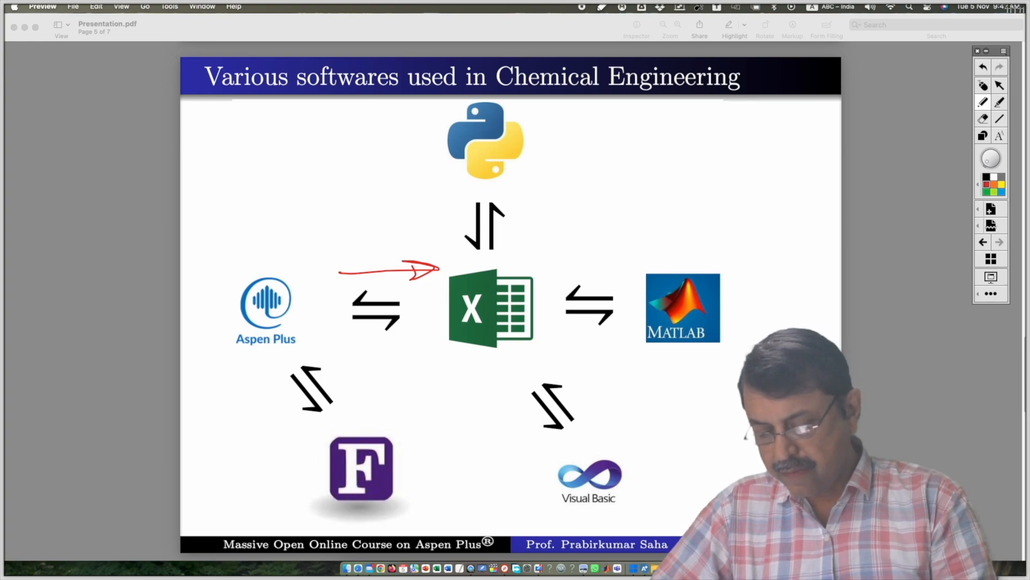
{"action": "mouse_move", "coordinate": [444, 338]}
{"action": "left_mouse_down"}
{"action": "mouse_move", "coordinate": [336, 344]}
{"action": "mouse_move", "coordinate": [348, 332]}
{"action": "left_mouse_up"}
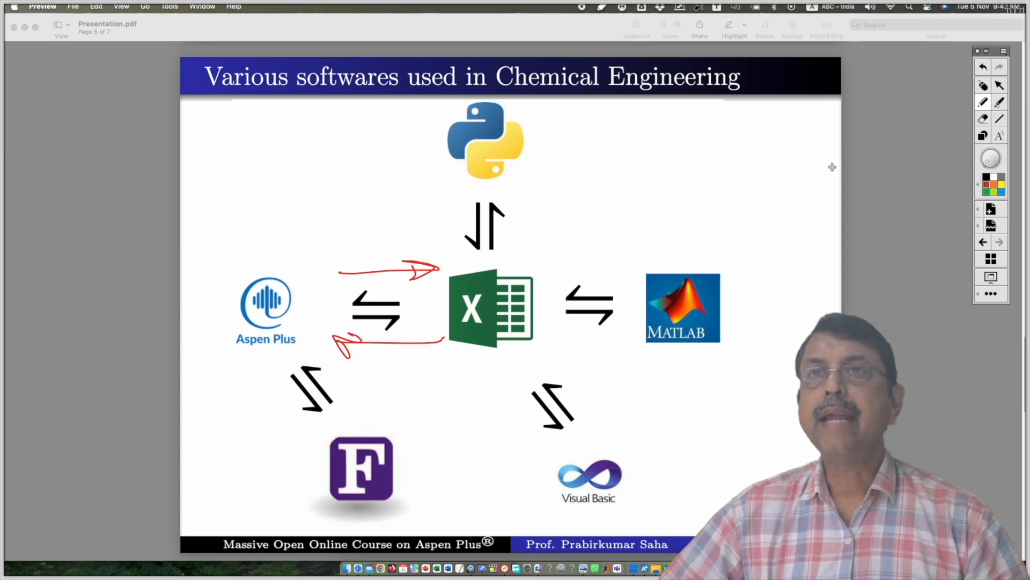
{"action": "left_click", "coordinate": [983, 85]}
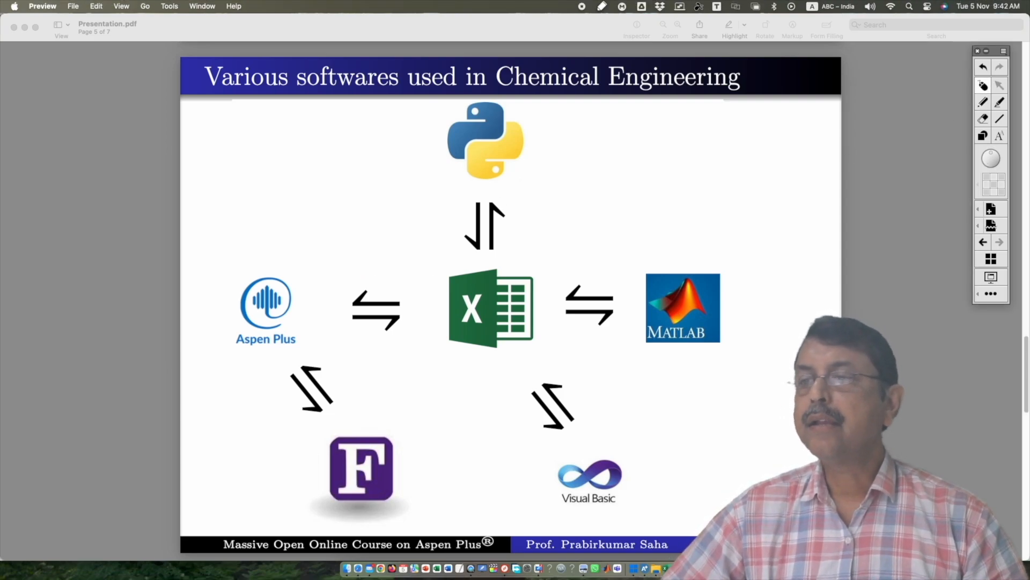
Switch through Aspen Plus to the mytemp workbook and build =Aspen_Input!B2*Aspen_RealParams!B2 in cell B2 of Aspen_Output for PRODUP ethanol
{"action": "left_click", "coordinate": [633, 568]}
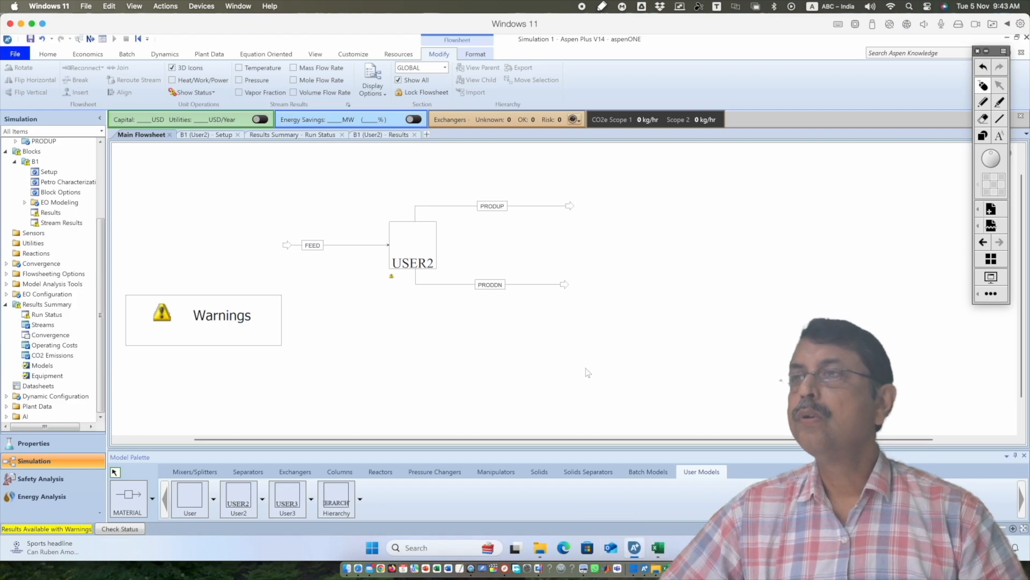
{"action": "left_click", "coordinate": [660, 556]}
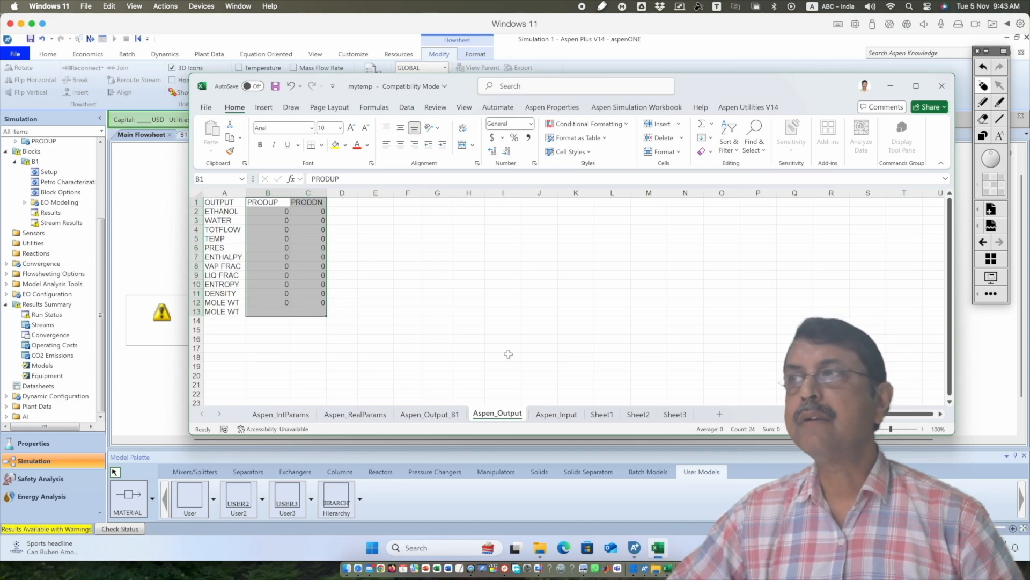
{"action": "left_click", "coordinate": [268, 210]}
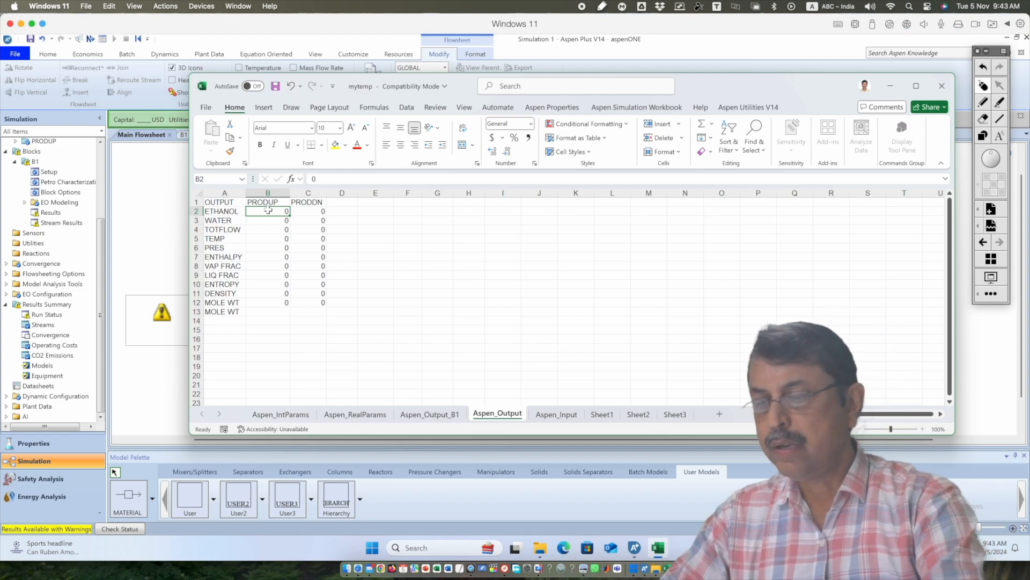
{"action": "type", "text": "="}
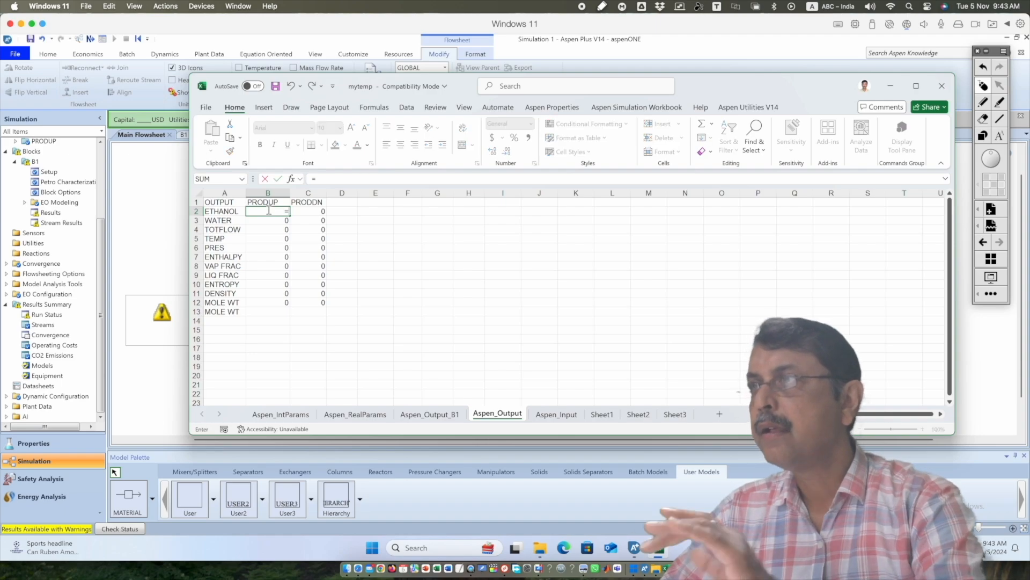
{"action": "left_click", "coordinate": [559, 415]}
{"action": "left_click", "coordinate": [266, 209]}
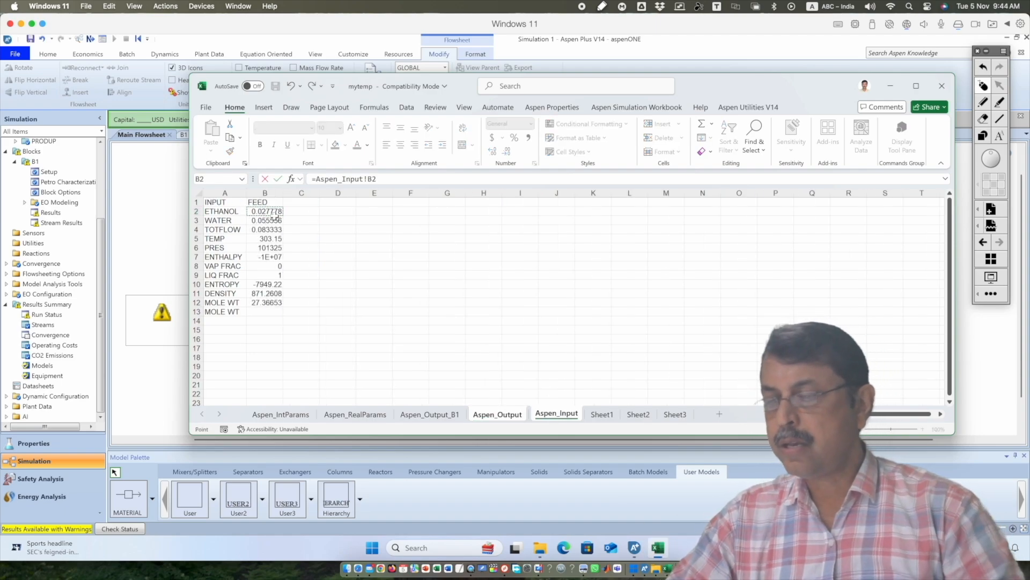
{"action": "type", "text": "*"}
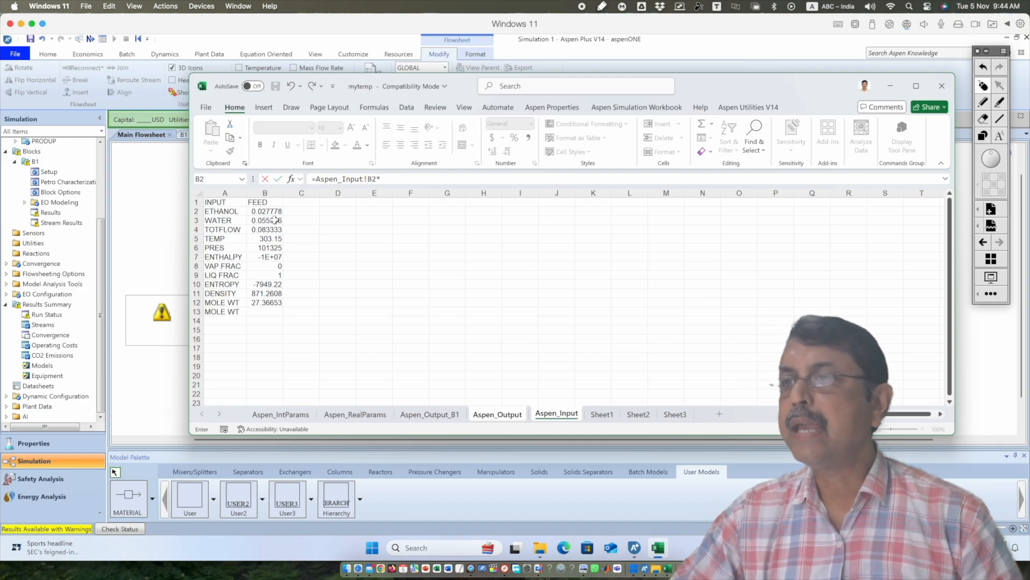
{"action": "left_click", "coordinate": [365, 414]}
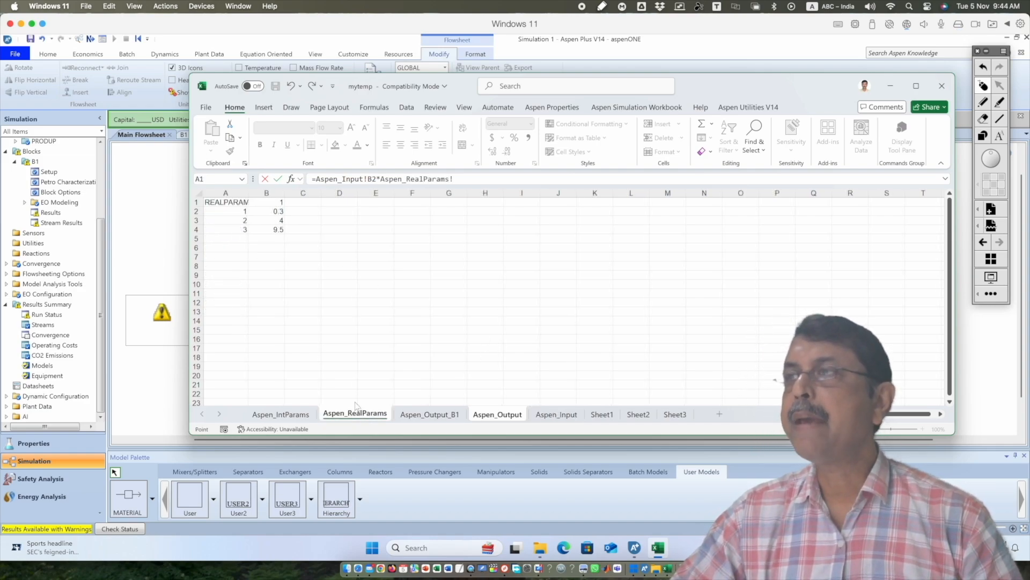
{"action": "left_click", "coordinate": [273, 213]}
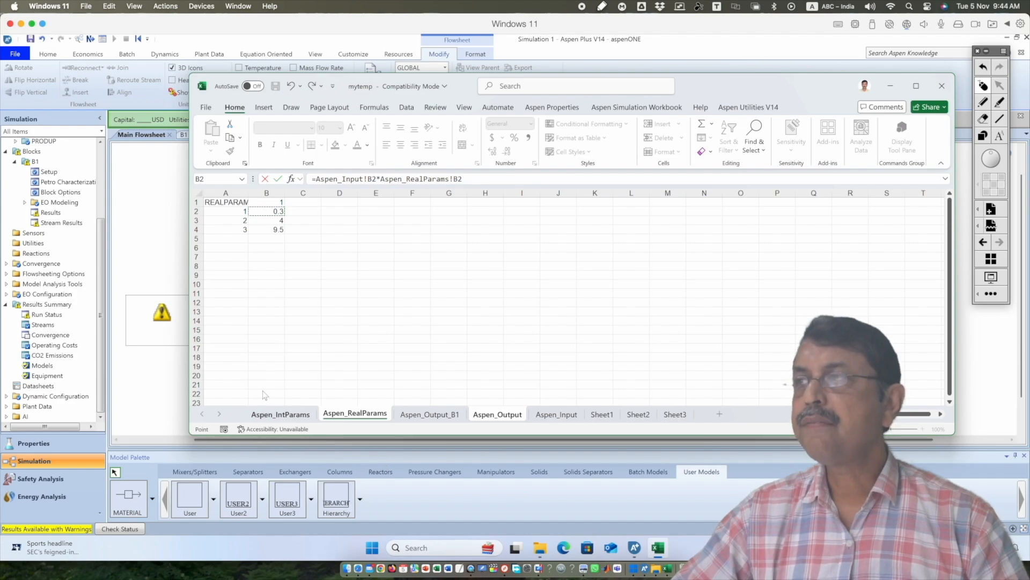
Check the flow fraction parameter in block B1's user arrays in Aspen Plus, and return to the workbook to commit the PRODUP ethanol formula
{"action": "left_click", "coordinate": [200, 47]}
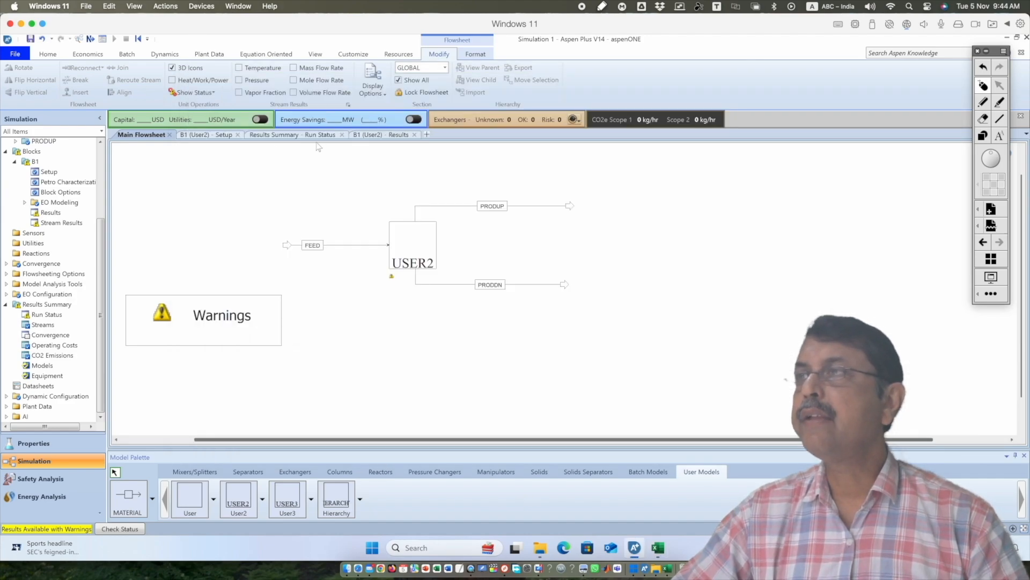
{"action": "left_click", "coordinate": [215, 136]}
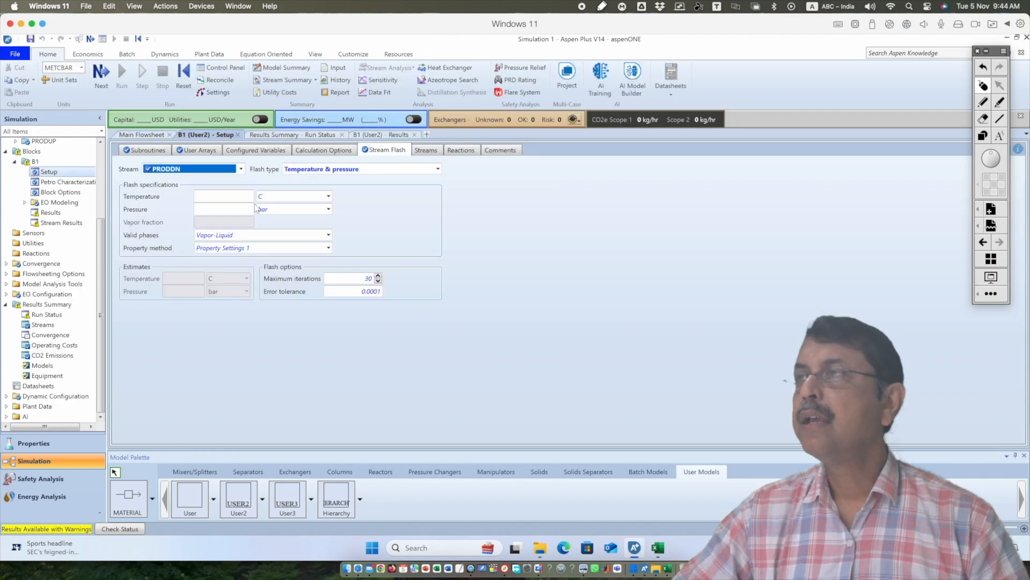
{"action": "left_click", "coordinate": [214, 152]}
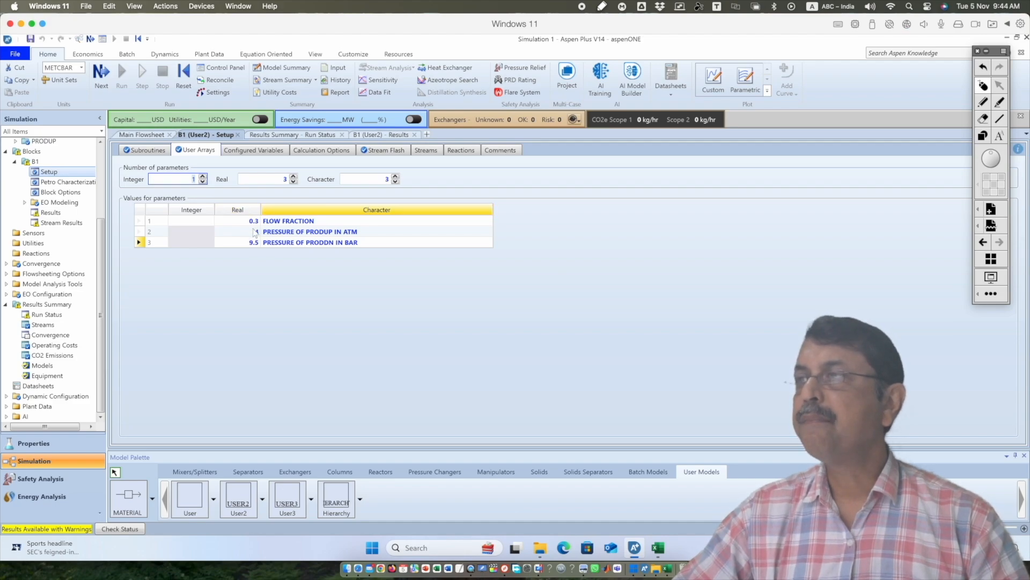
{"action": "key", "text": "alt+Tab"}
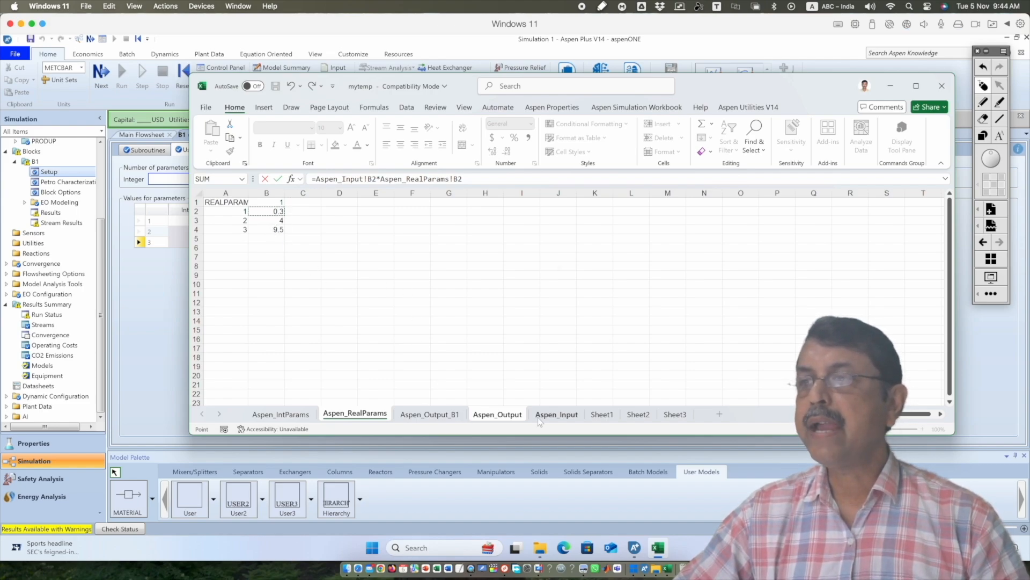
{"action": "left_click", "coordinate": [492, 179]}
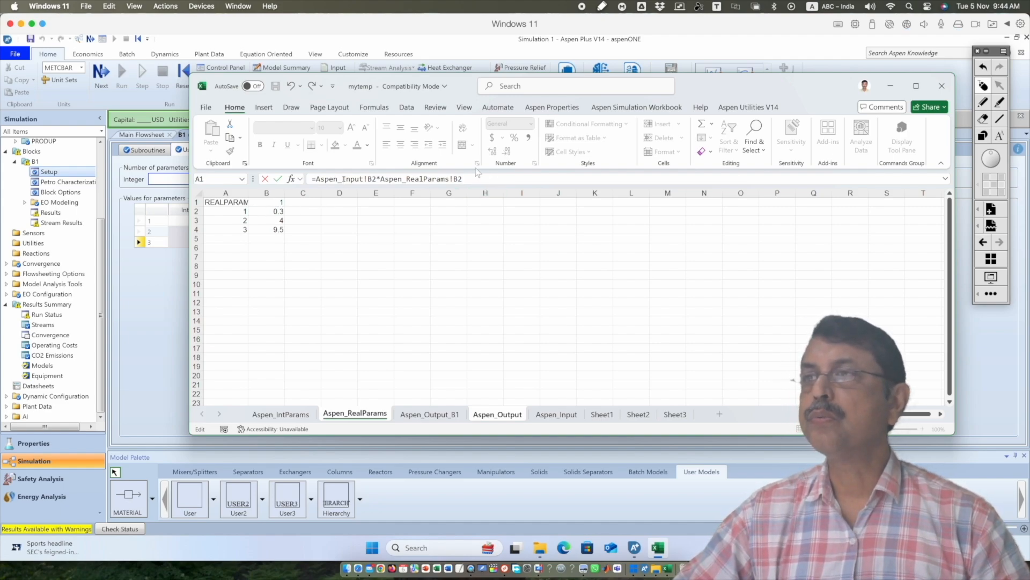
{"action": "key", "text": "Return"}
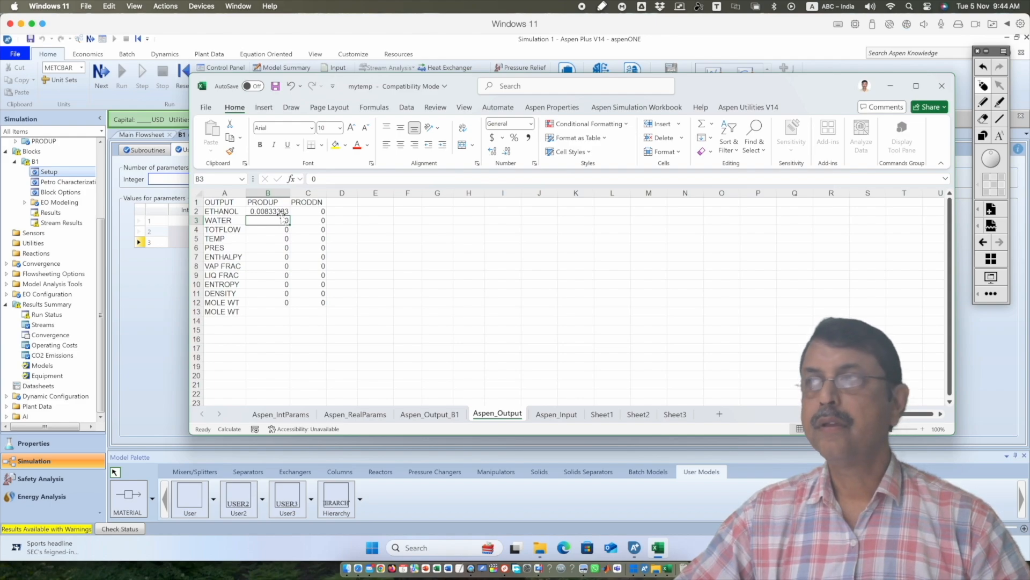
Review the Aspen_Input, Aspen_Output_B1 and Aspen_RealParams sheets, and return to the Aspen_Output sheet
{"action": "left_click", "coordinate": [553, 414]}
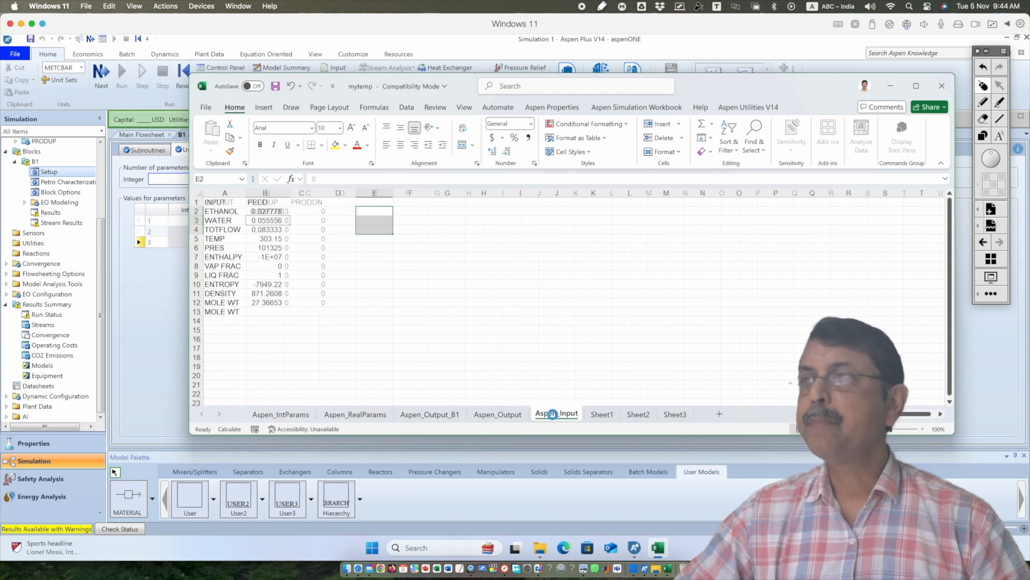
{"action": "left_click", "coordinate": [488, 416]}
{"action": "left_click", "coordinate": [429, 414]}
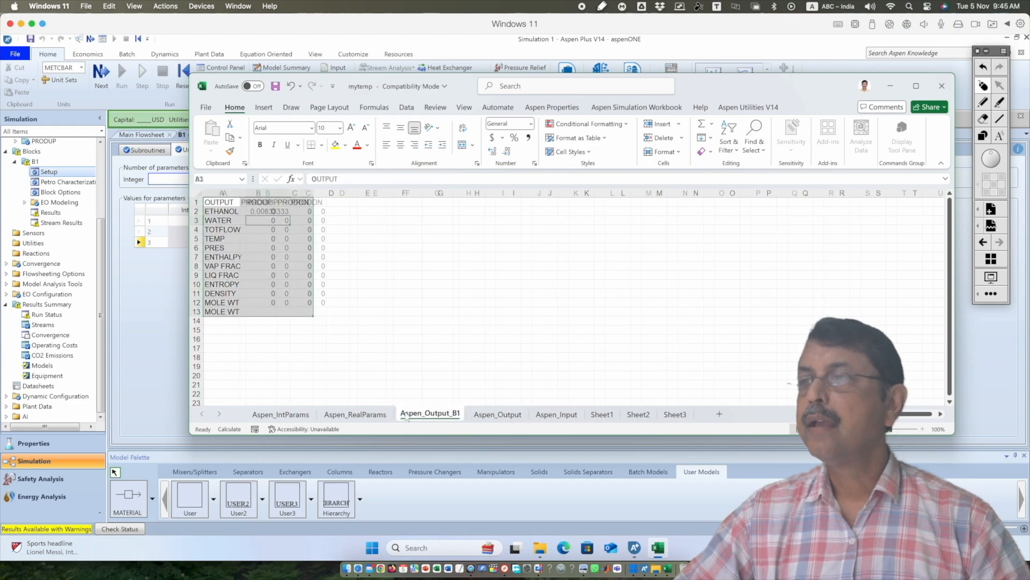
{"action": "left_click", "coordinate": [354, 414]}
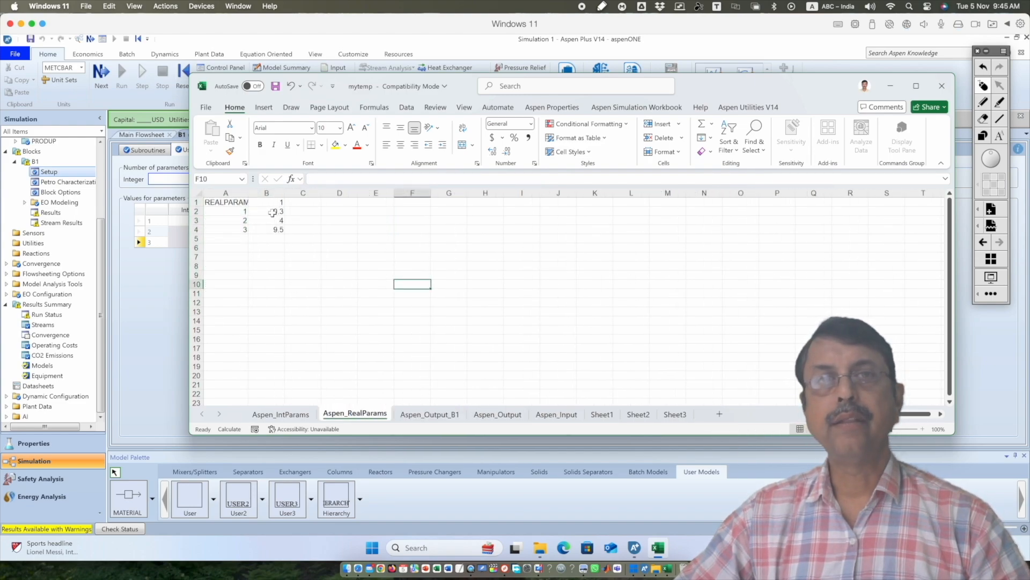
{"action": "left_click", "coordinate": [513, 420]}
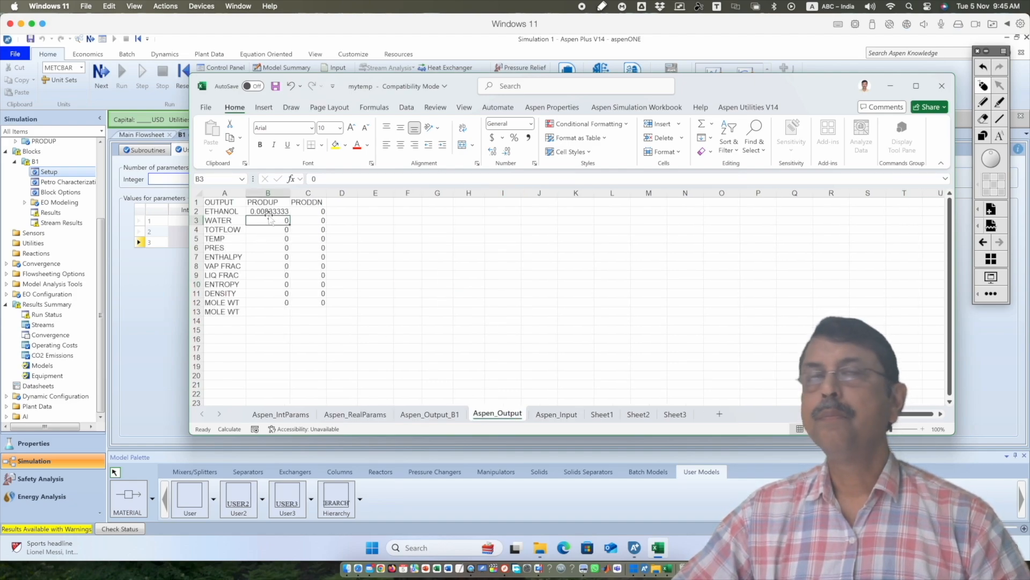
Enter =Aspen_Input!B2*(1-Aspen_RealParams!B2) in C2 of Aspen_Output for the ethanol flow of PRODDN
{"action": "left_click", "coordinate": [316, 212]}
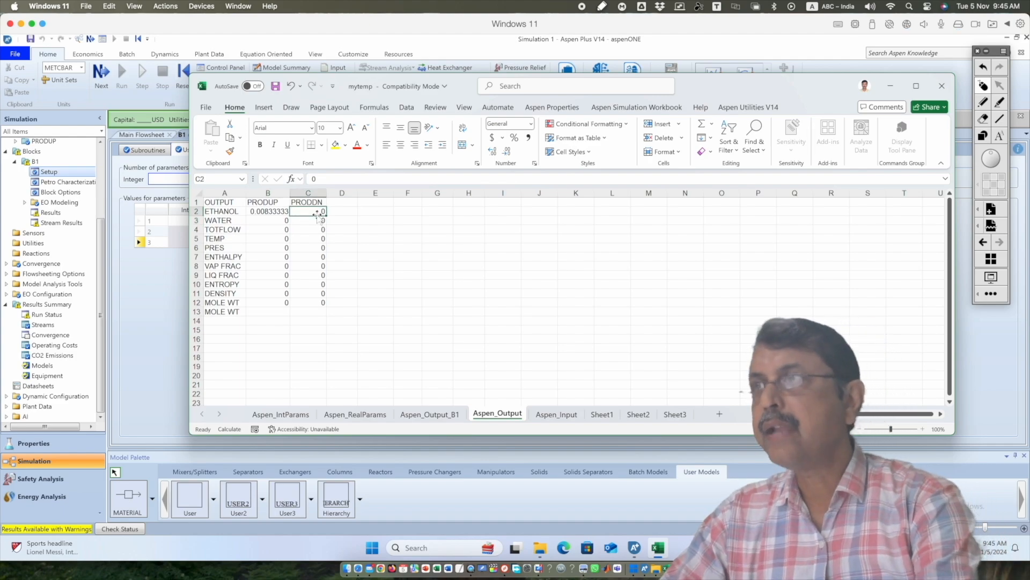
{"action": "type", "text": "="}
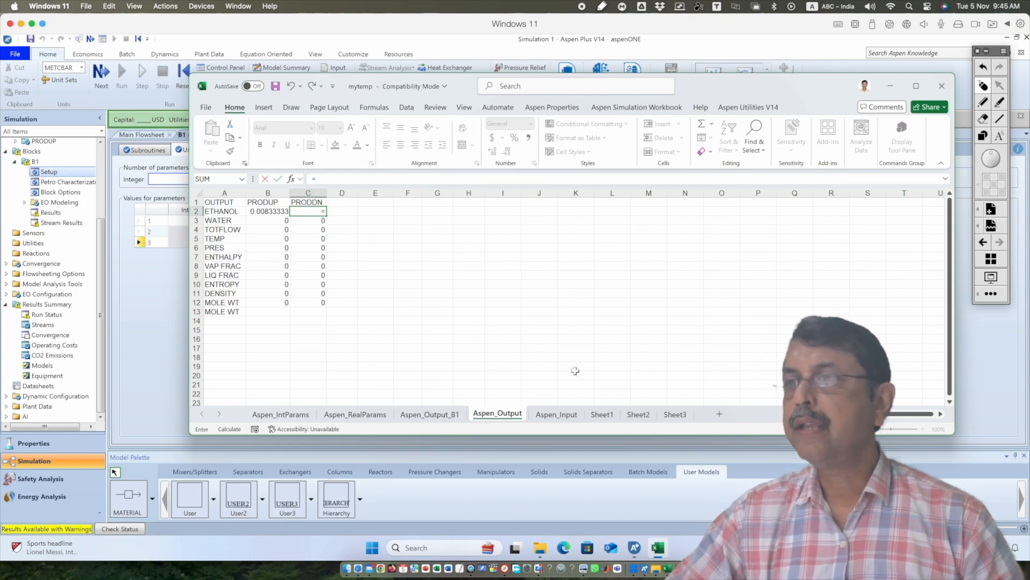
{"action": "left_click", "coordinate": [556, 413]}
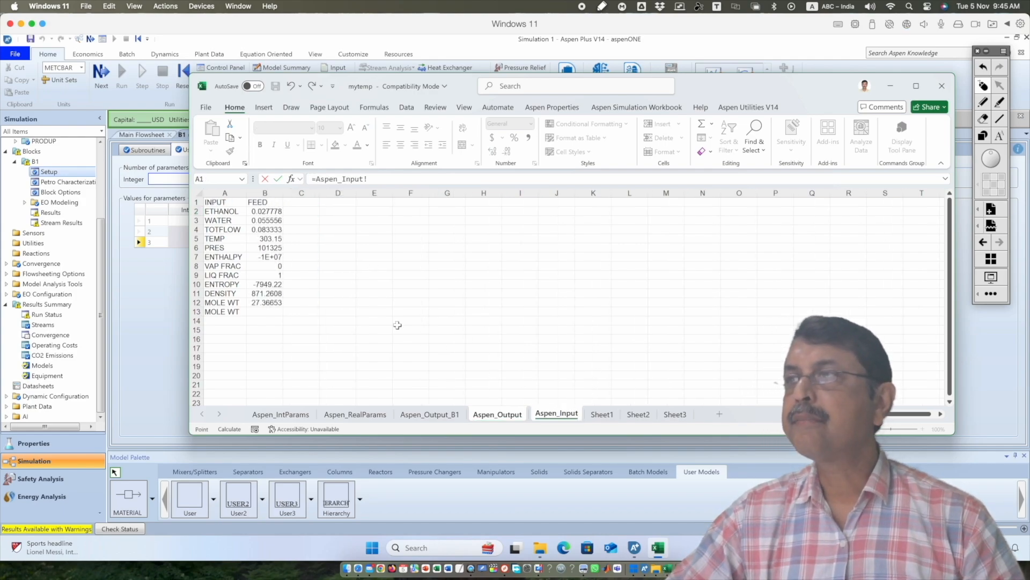
{"action": "left_click", "coordinate": [272, 211]}
{"action": "type", "text": "*"}
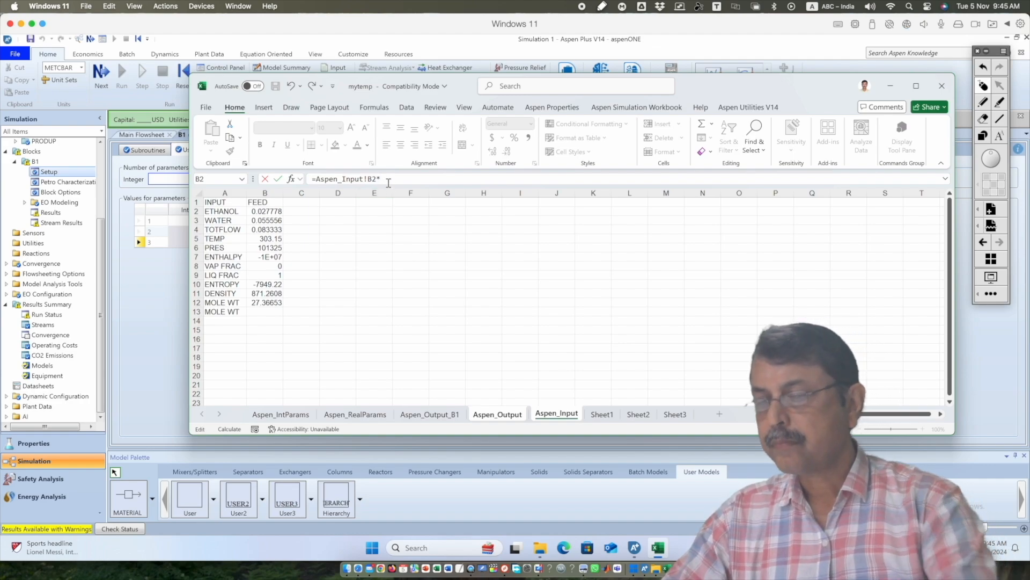
{"action": "type", "text": "(1"}
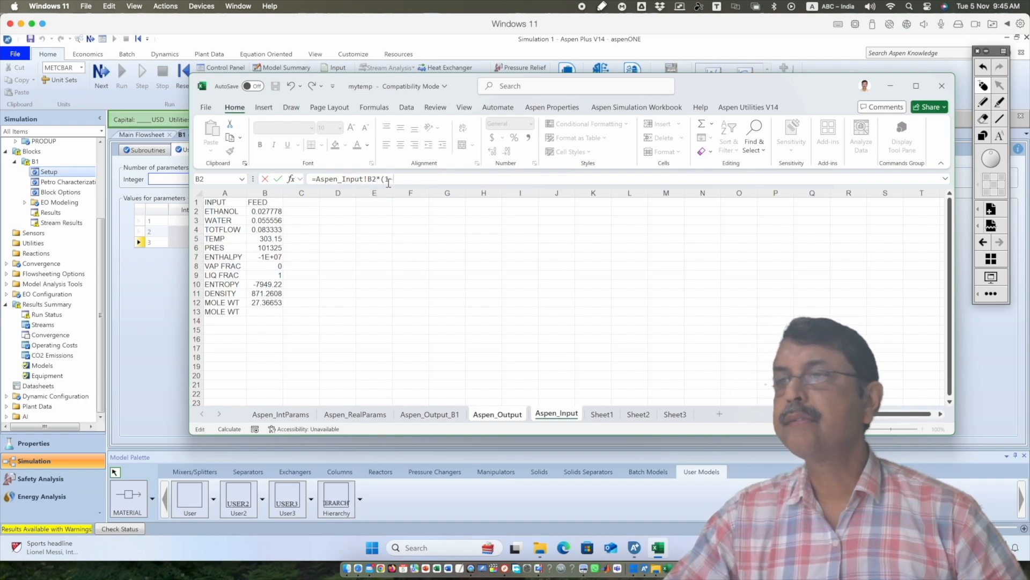
{"action": "type", "text": "-"}
{"action": "left_click", "coordinate": [375, 413]}
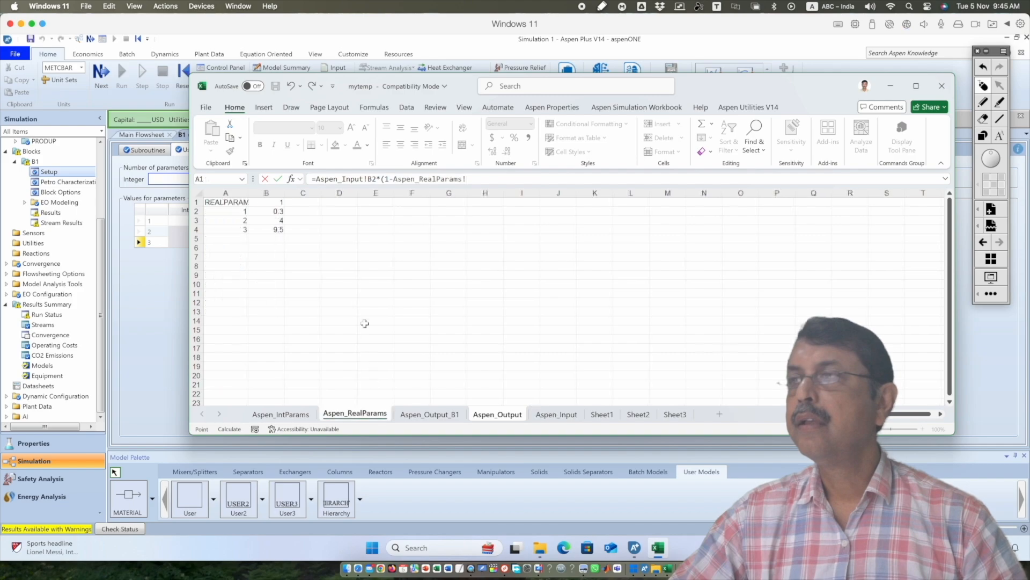
{"action": "left_click", "coordinate": [268, 211]}
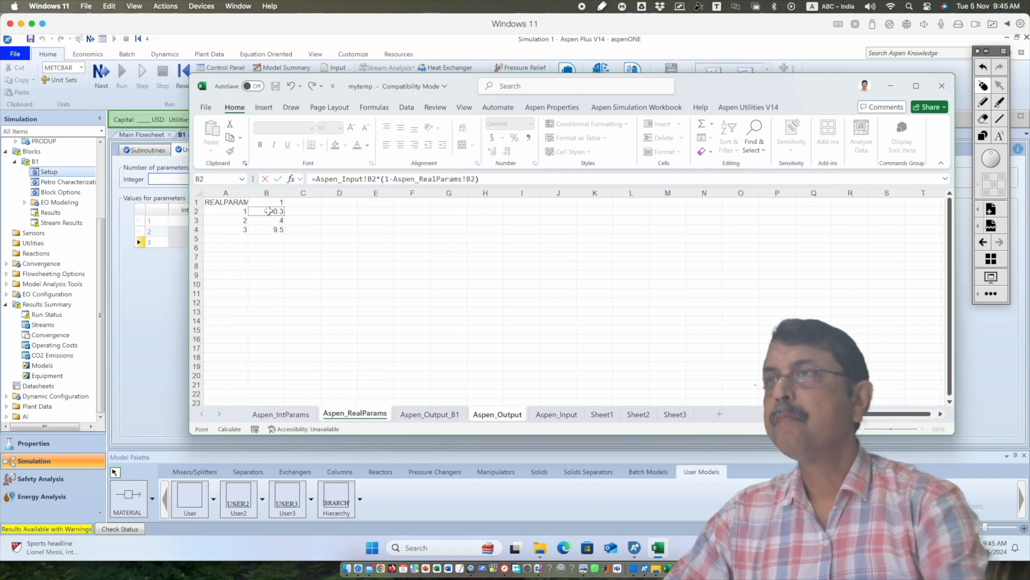
{"action": "type", "text": ")"}
{"action": "key", "text": "Return"}
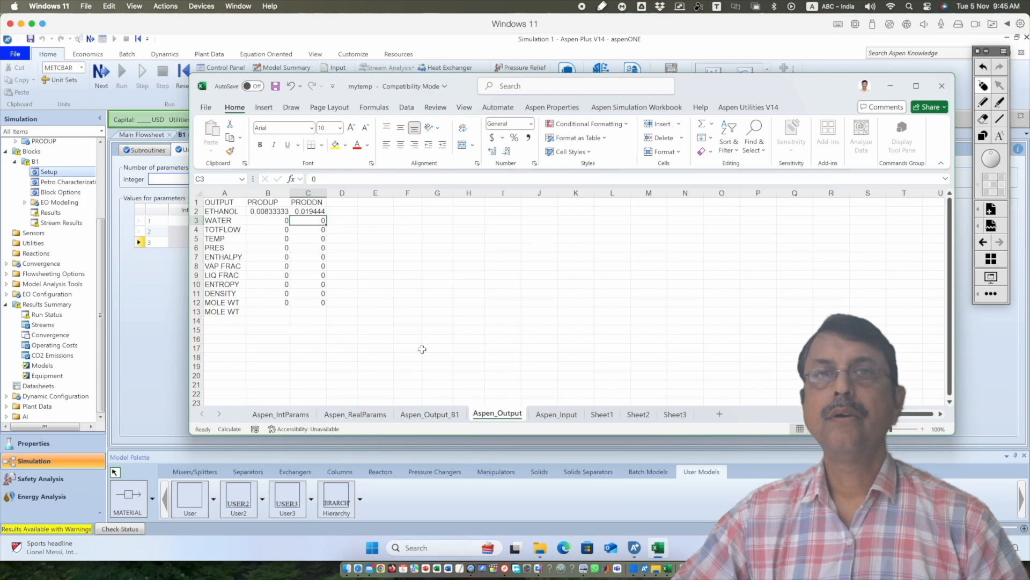
Enter =Aspen_Input!B3*Aspen_RealParams!B2 in B3 of Aspen_Output for the water flow of PRODUP
{"action": "left_click", "coordinate": [273, 220]}
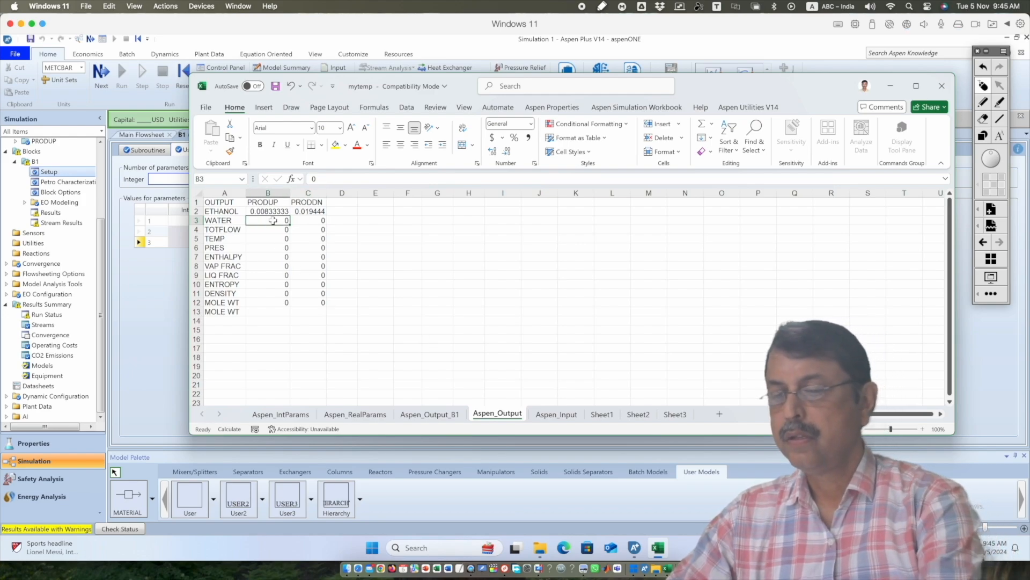
{"action": "type", "text": "="}
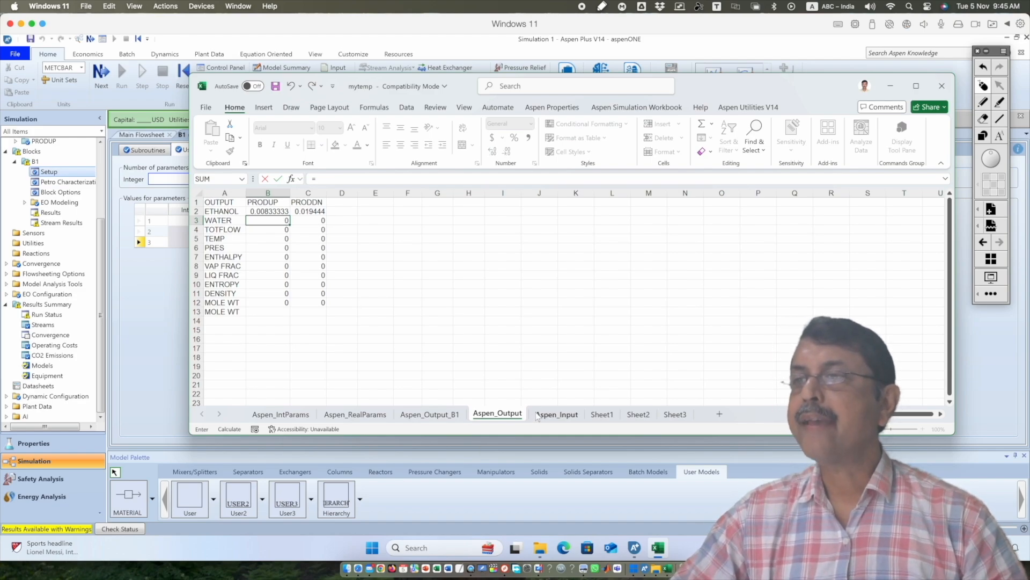
{"action": "left_click", "coordinate": [539, 415]}
{"action": "left_click", "coordinate": [260, 221]}
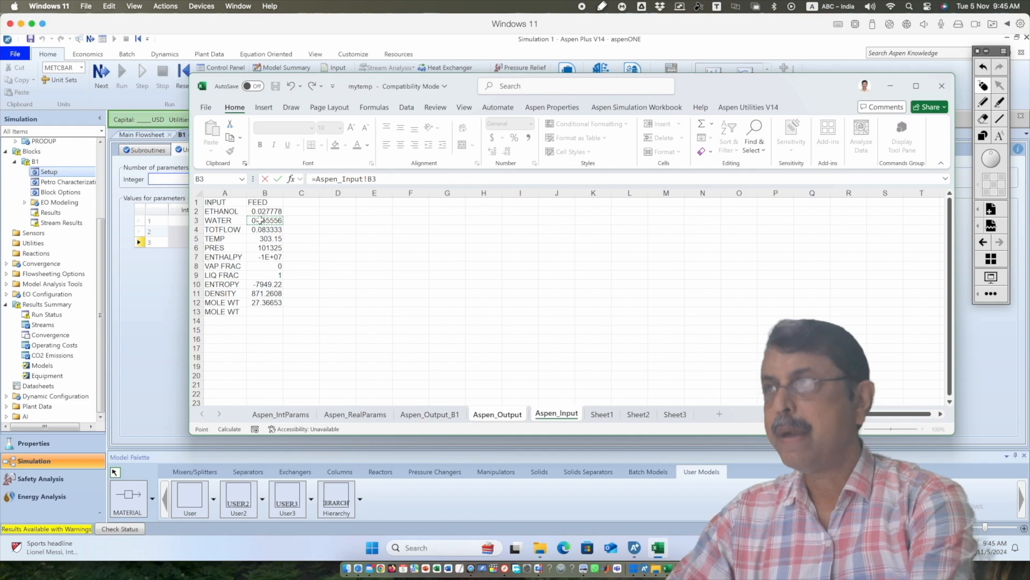
{"action": "type", "text": "*"}
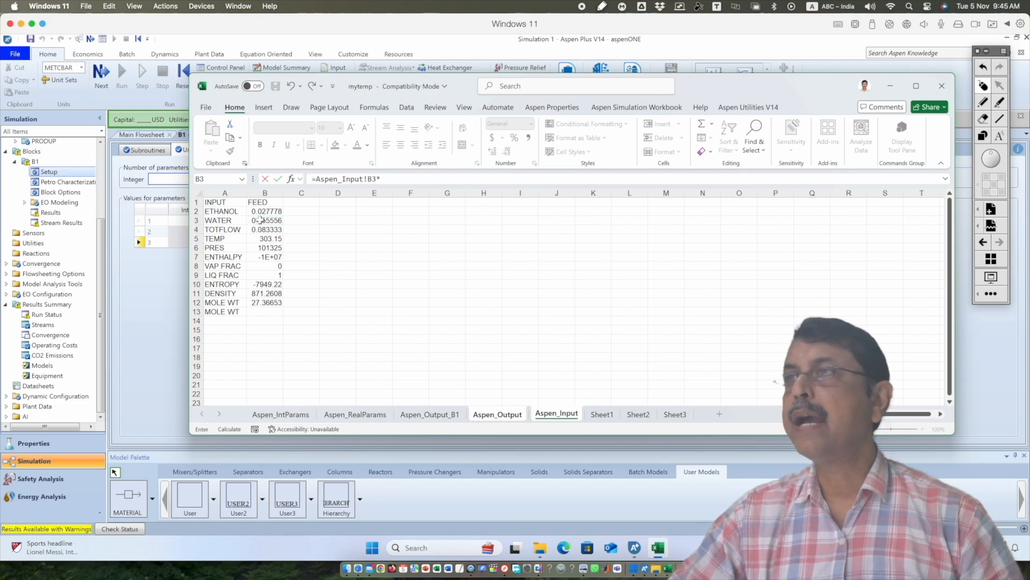
{"action": "left_click", "coordinate": [355, 413]}
{"action": "left_click", "coordinate": [272, 211]}
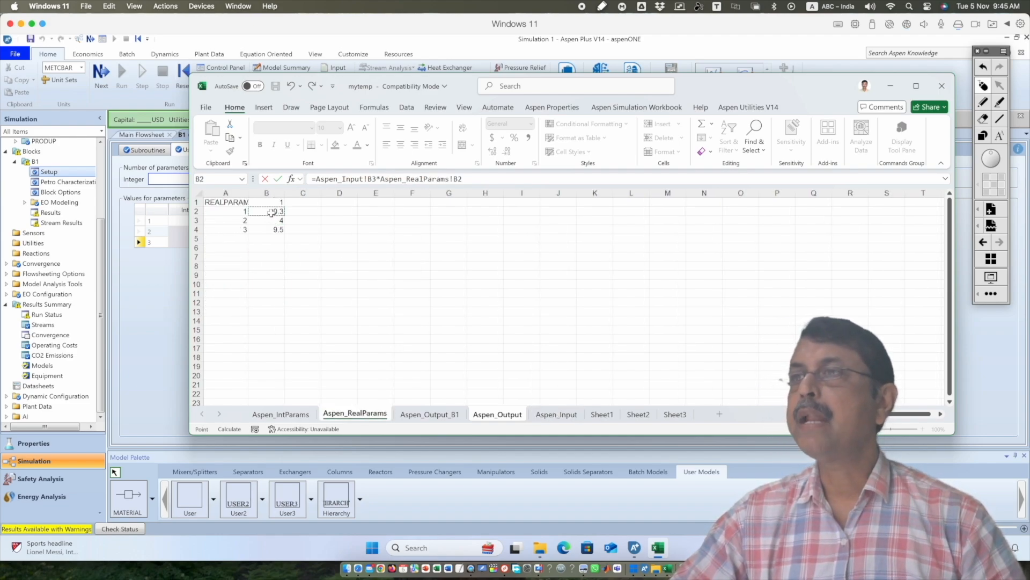
{"action": "key", "text": "Return"}
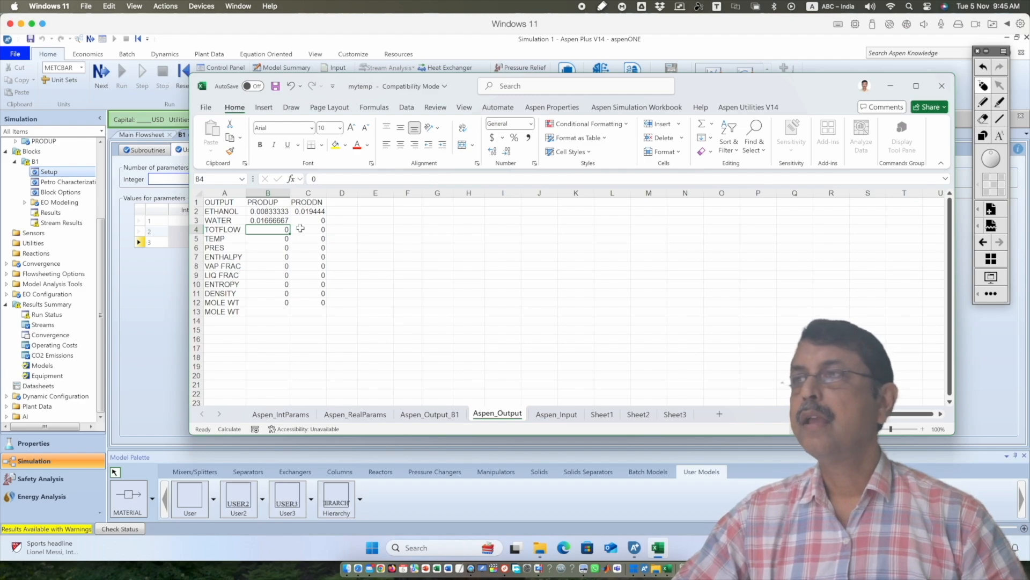
Enter =Aspen_Input!B3*(1-Aspen_RealParams!B2) in C3 of Aspen_Output for the water flow of PRODDN
{"action": "left_click", "coordinate": [305, 220]}
{"action": "type", "text": "="}
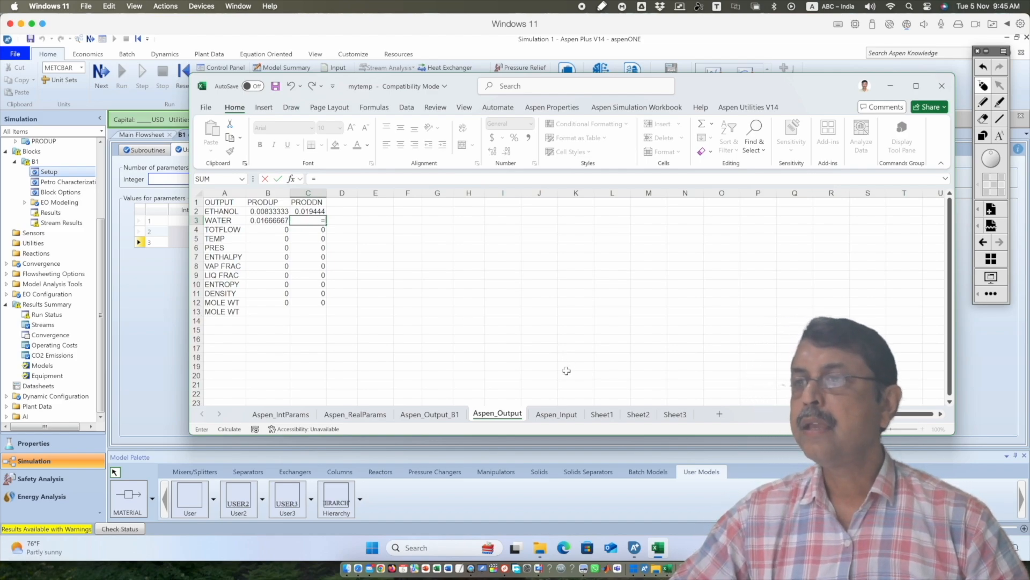
{"action": "left_click", "coordinate": [556, 414]}
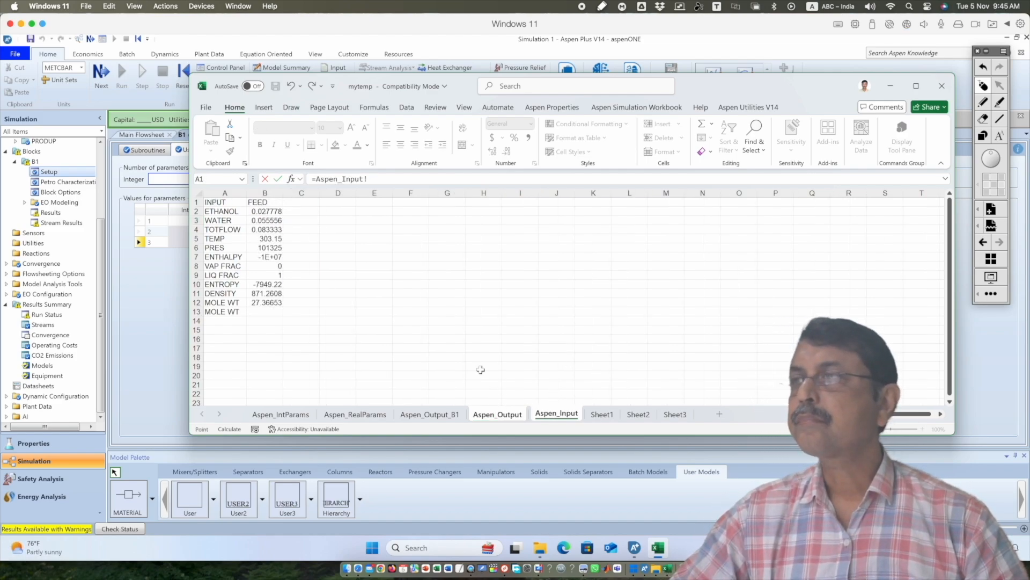
{"action": "left_click", "coordinate": [273, 220]}
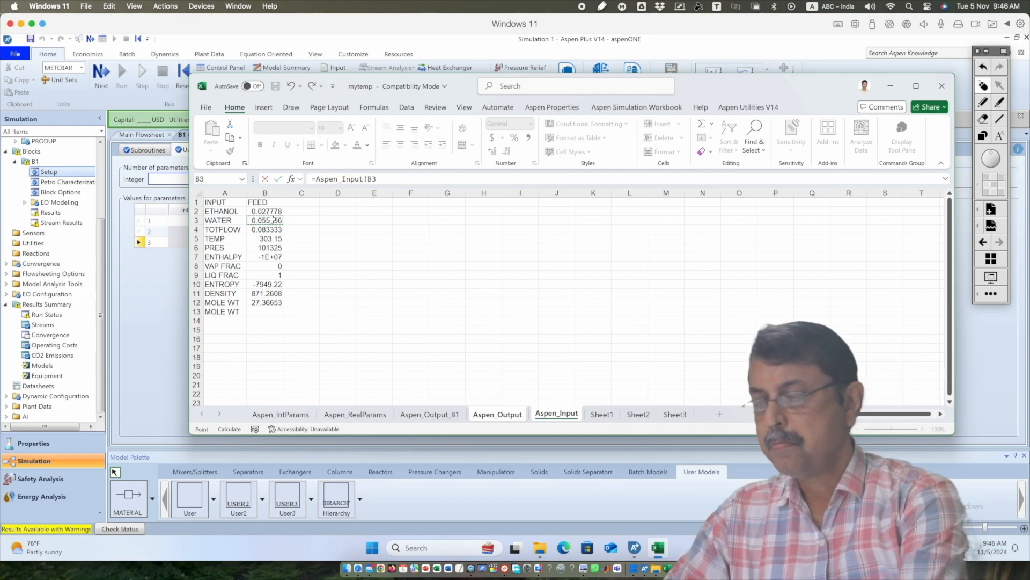
{"action": "type", "text": "*"}
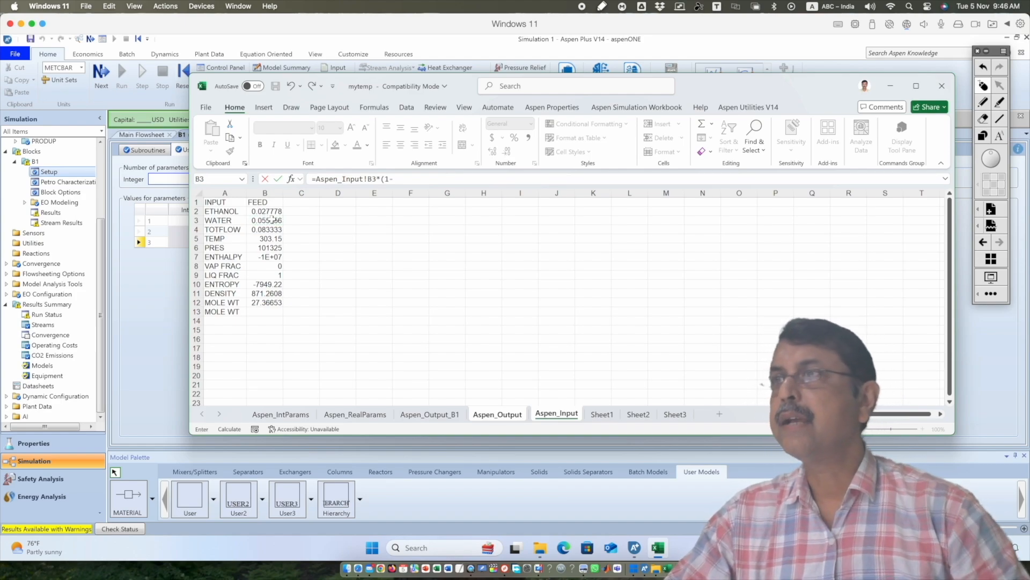
{"action": "left_click", "coordinate": [355, 414]}
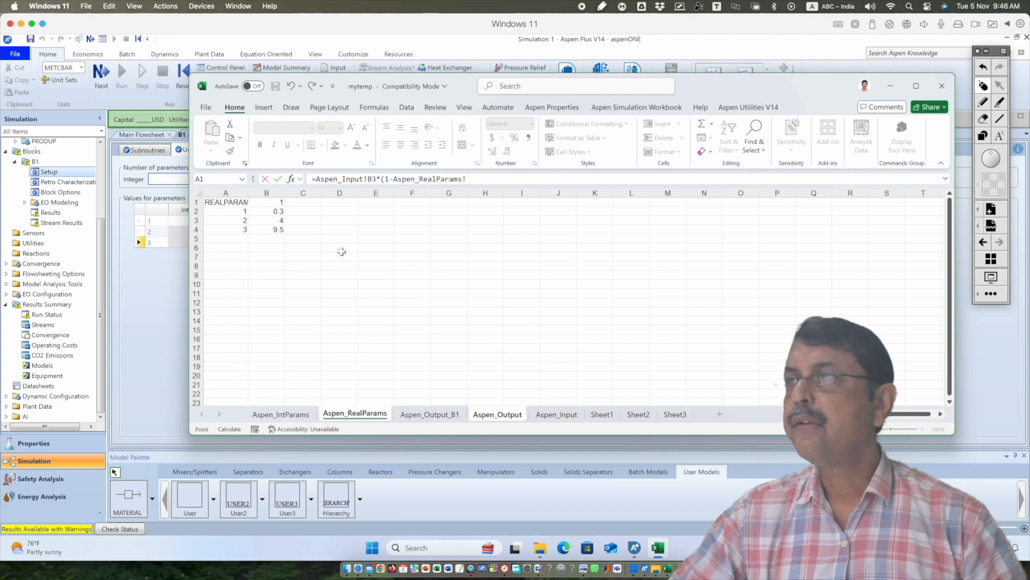
{"action": "left_click", "coordinate": [267, 211]}
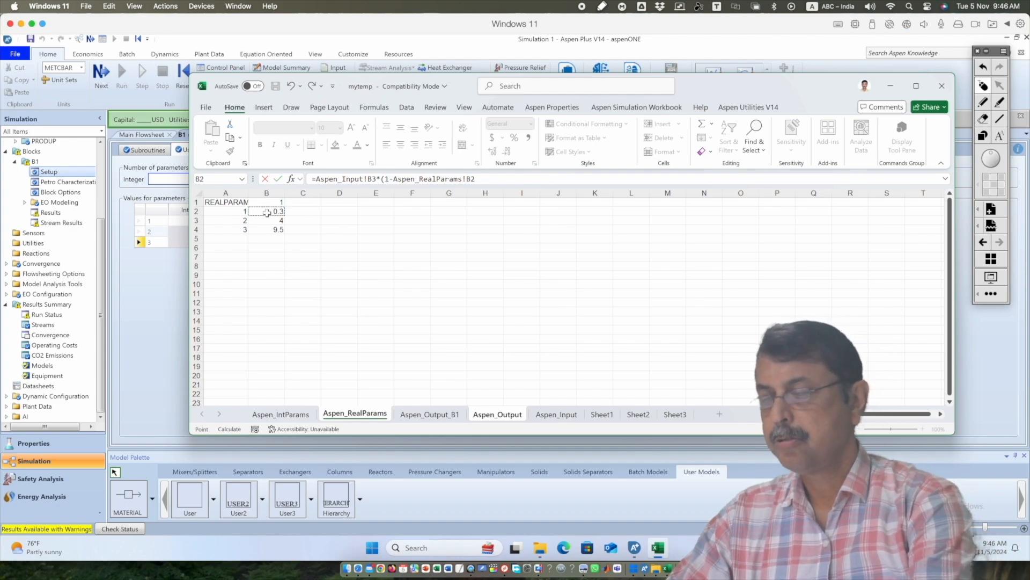
{"action": "key", "text": "Return"}
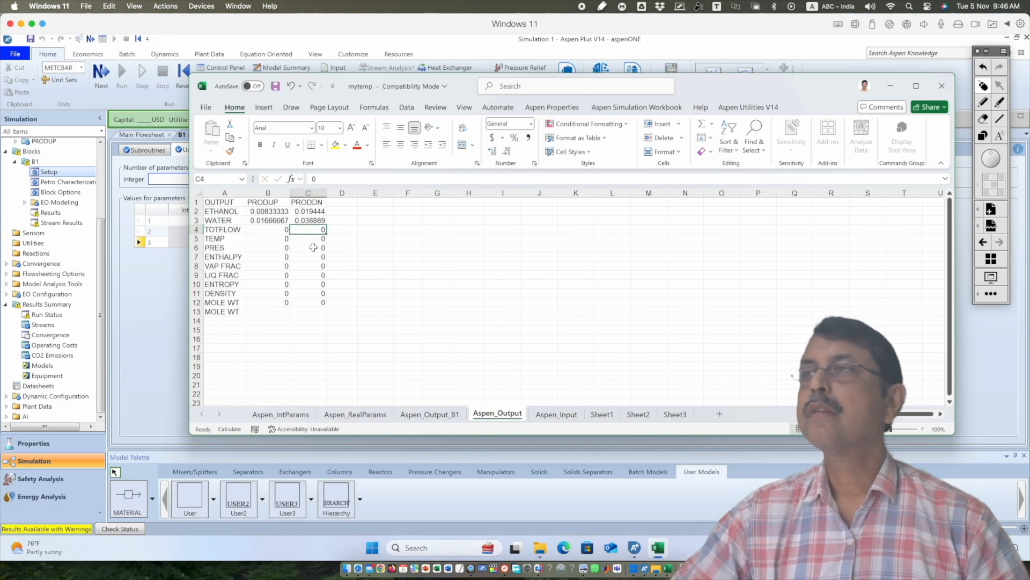
Enter =B2+B3 in B4 of Aspen_Output for the total flow of PRODUP
{"action": "left_click", "coordinate": [266, 229]}
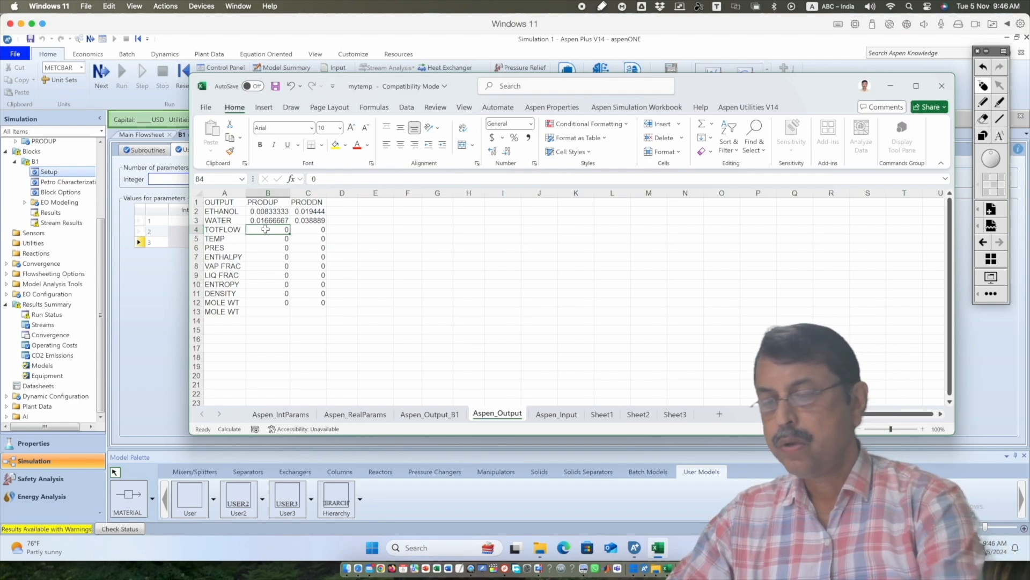
{"action": "type", "text": "="}
{"action": "left_click", "coordinate": [273, 211]}
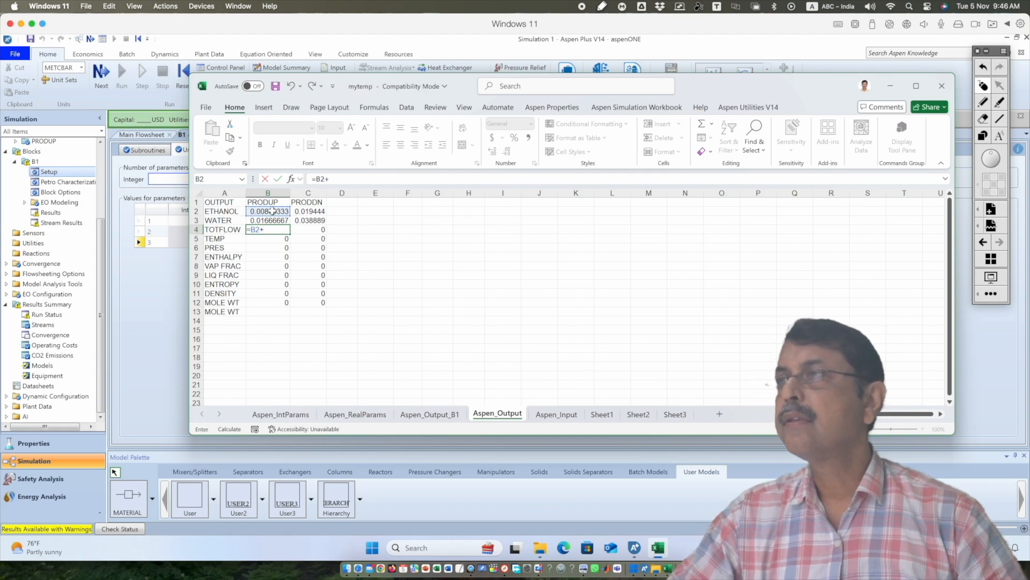
{"action": "type", "text": "+"}
{"action": "left_click", "coordinate": [274, 220]}
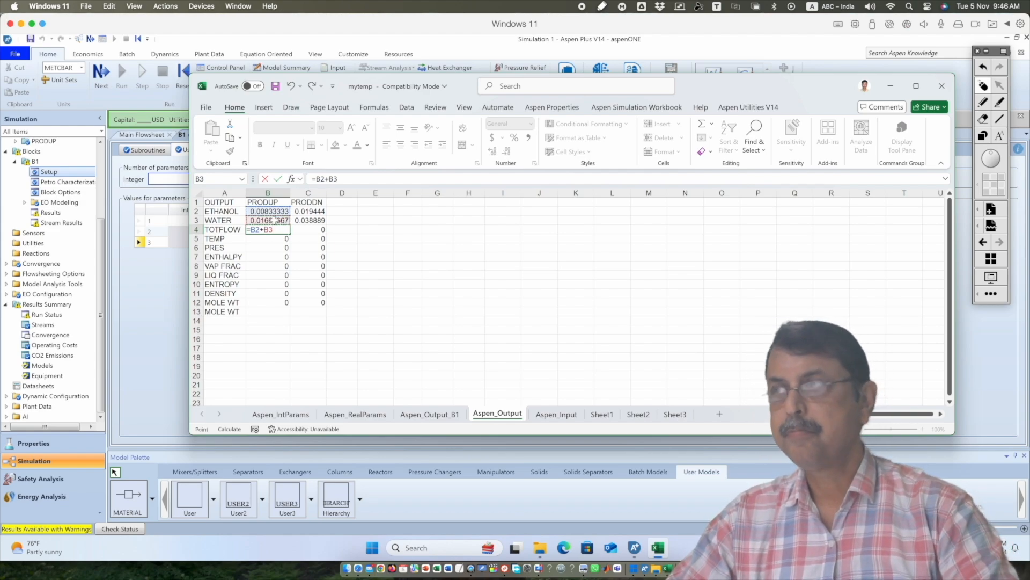
{"action": "key", "text": "Return"}
Enter =C2+C3 in C4 of Aspen_Output for the total flow of PRODDN
{"action": "left_click", "coordinate": [320, 229]}
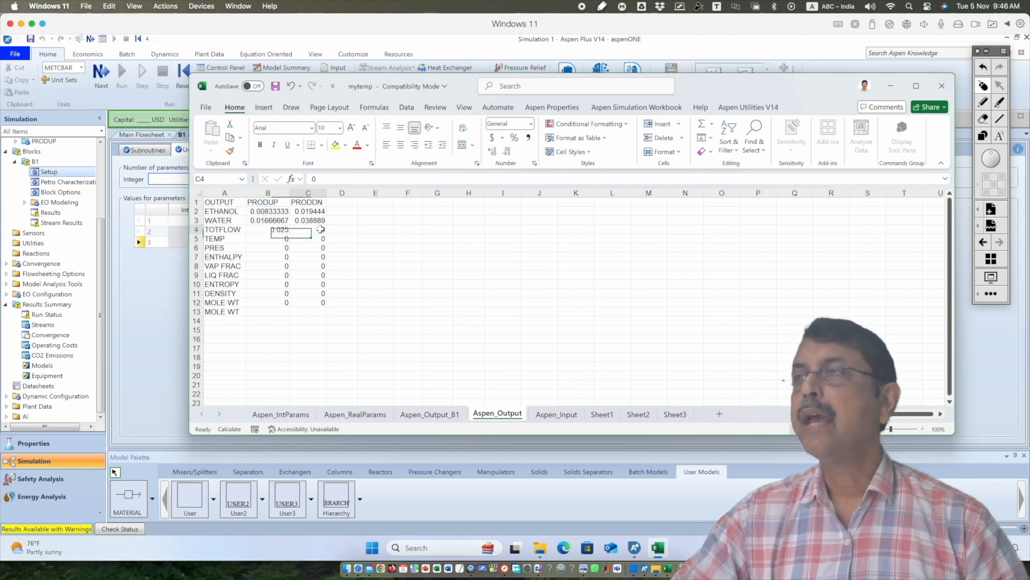
{"action": "type", "text": "="}
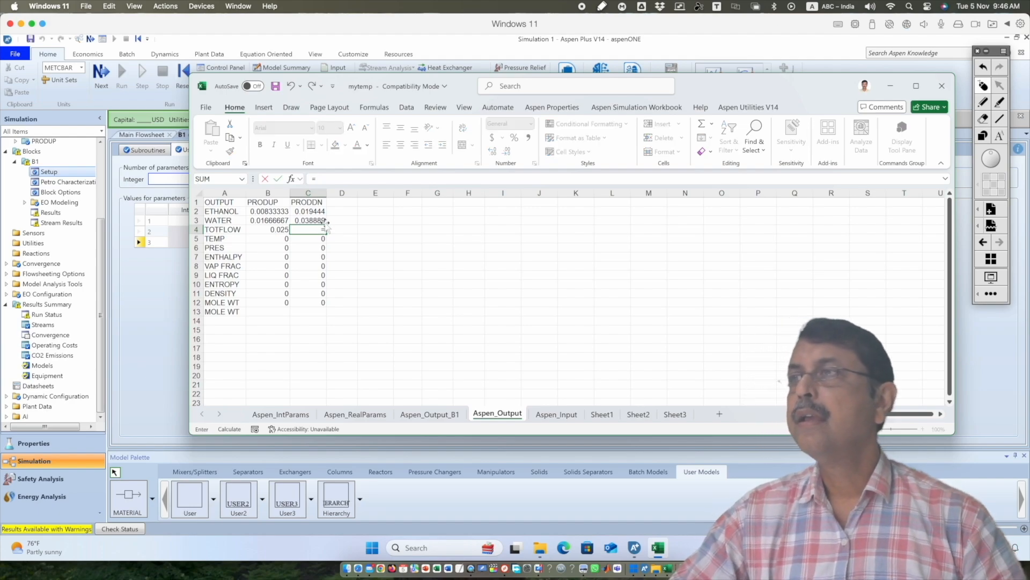
{"action": "left_click", "coordinate": [321, 211]}
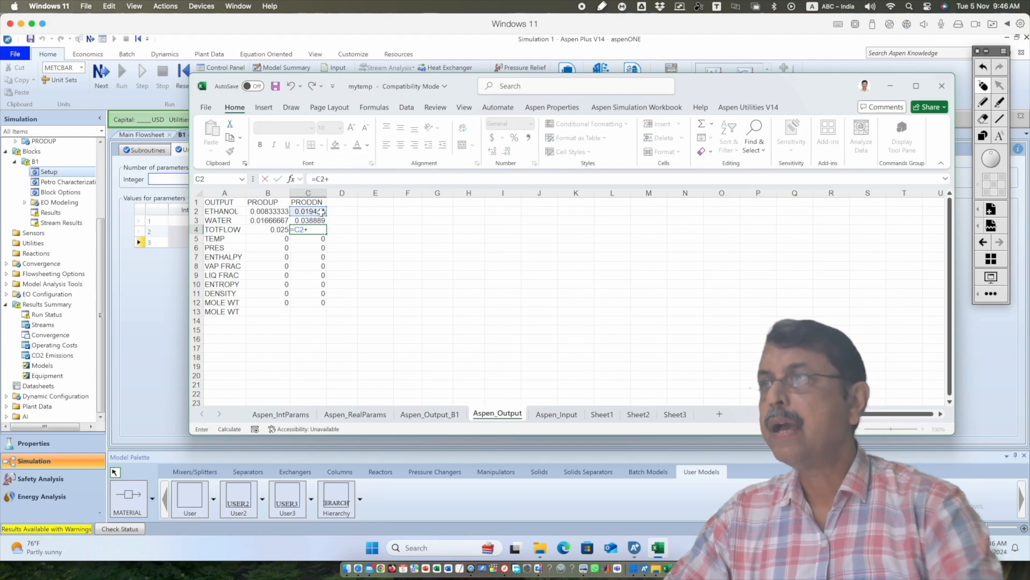
{"action": "type", "text": "+"}
{"action": "left_click", "coordinate": [320, 220]}
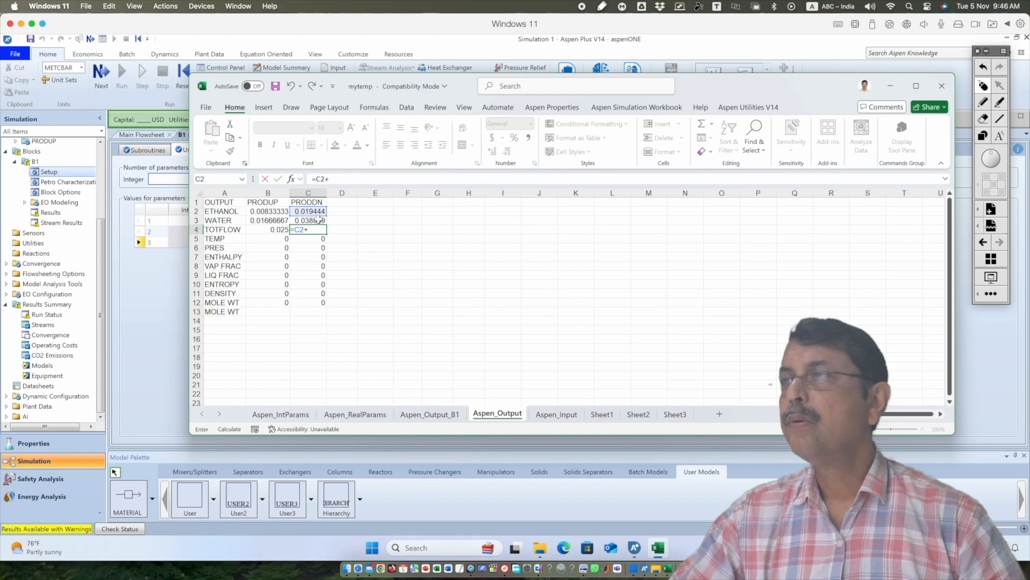
{"action": "key", "text": "Return"}
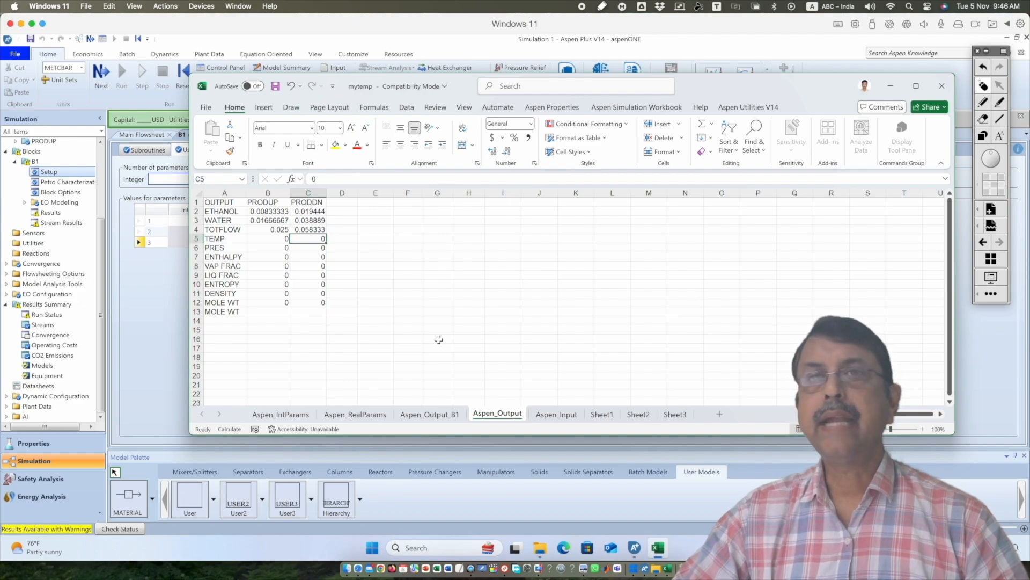
Check the outlet temperatures in the Presentation.pdf example in Preview, and enter =51+273.15 in B5 of Aspen_Output for the PRODUP temperature
{"action": "left_click", "coordinate": [277, 242]}
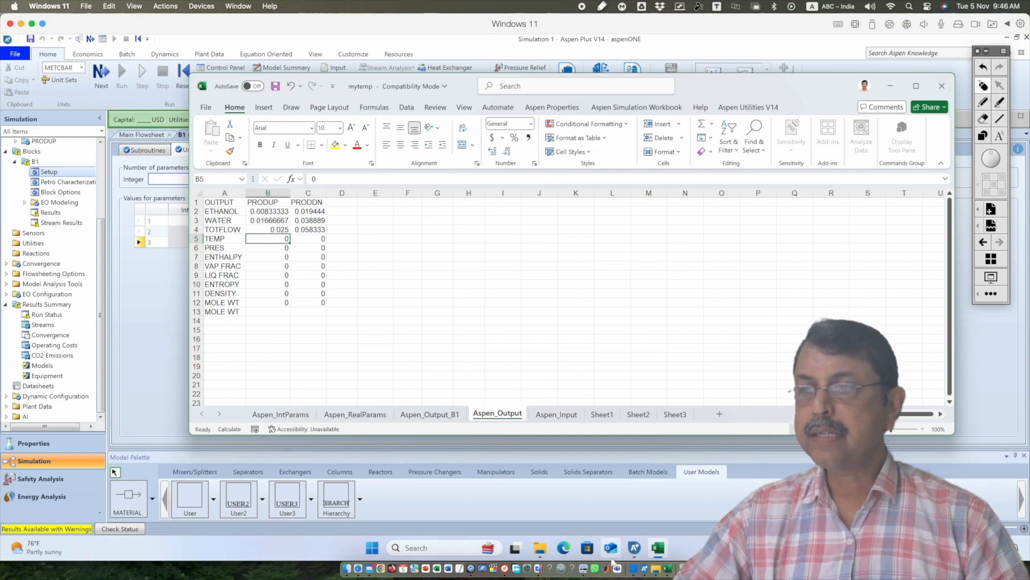
{"action": "left_click", "coordinate": [584, 569]}
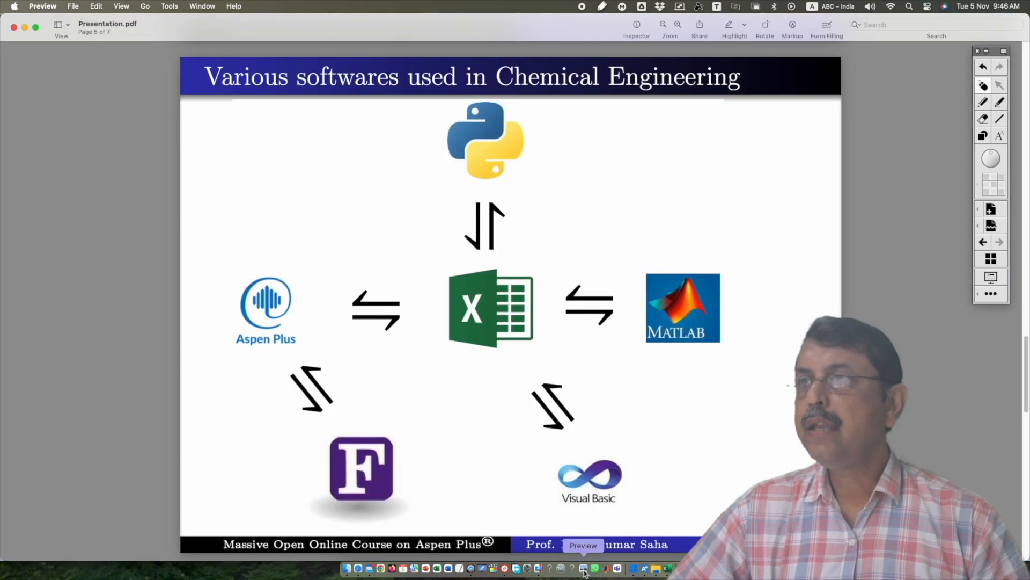
{"action": "scroll", "coordinate": [641, 506], "scroll_direction": "down", "scroll_amount": 10}
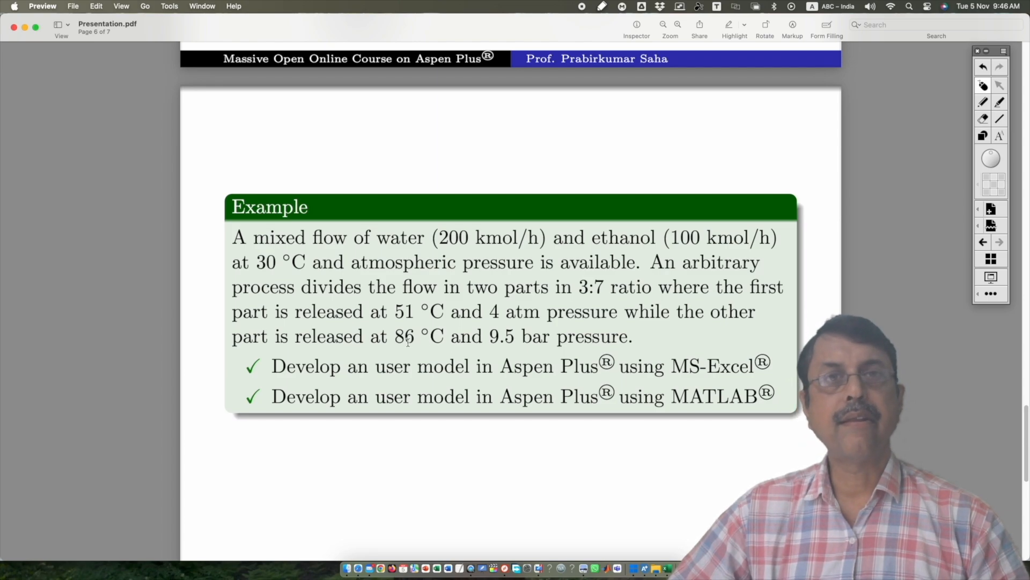
{"action": "left_click", "coordinate": [634, 572]}
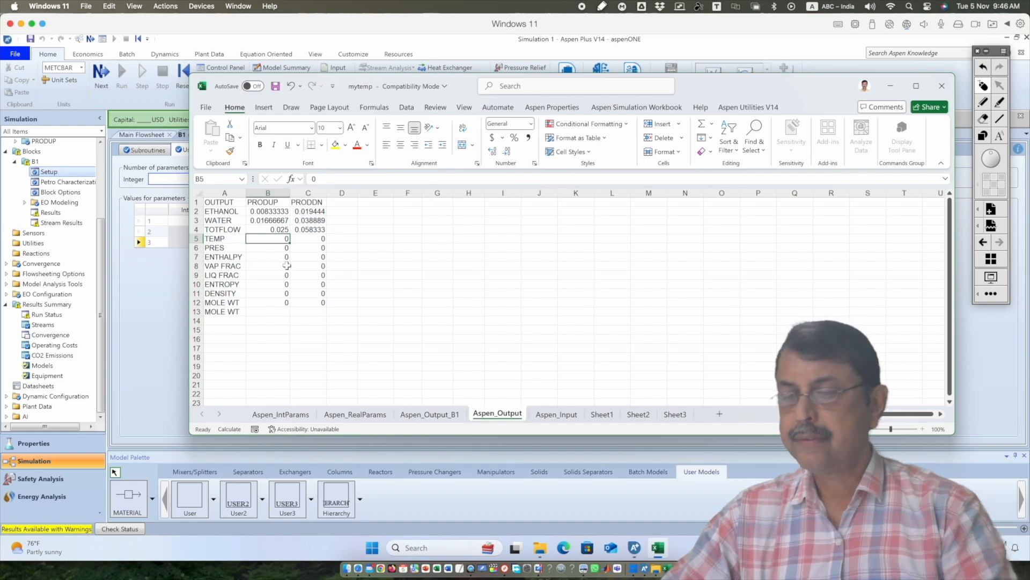
{"action": "type", "text": "=51"}
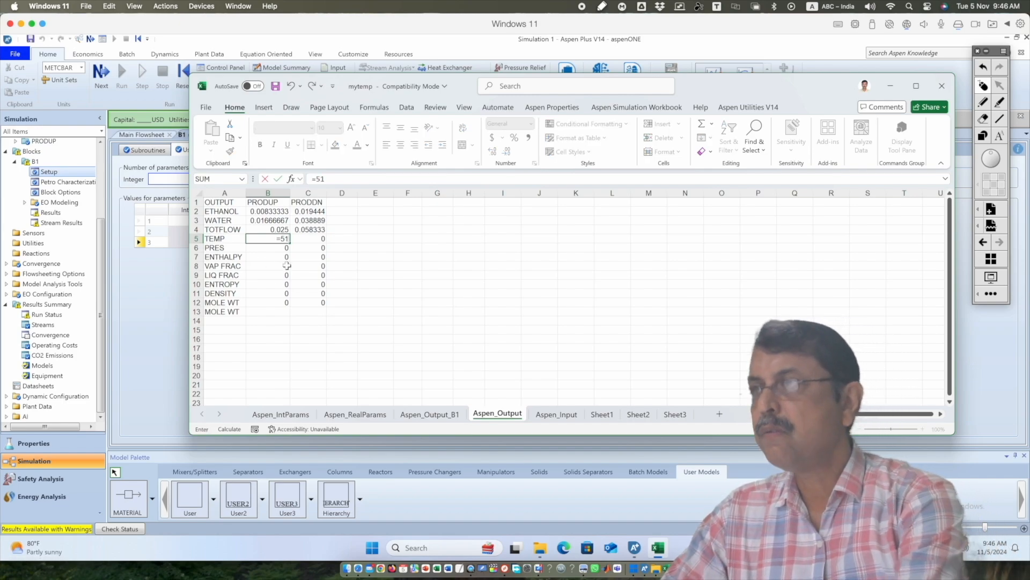
{"action": "type", "text": "+"}
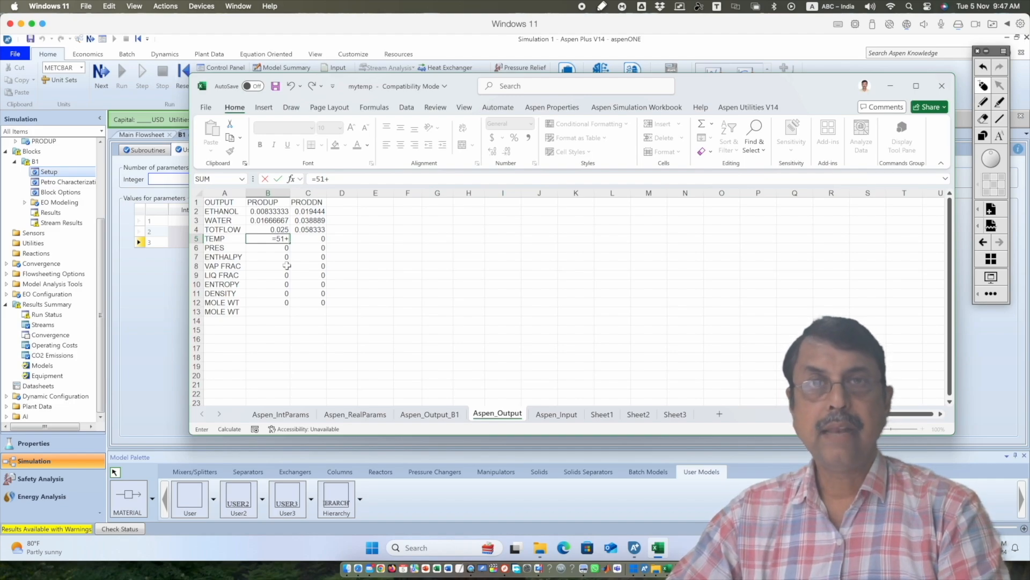
{"action": "type", "text": "273"}
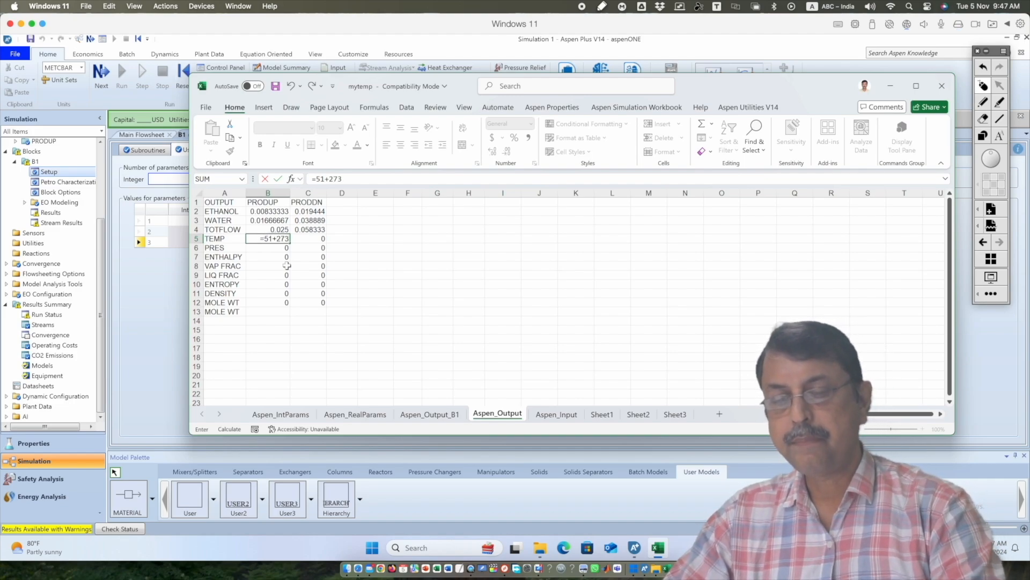
{"action": "type", "text": ".15"}
{"action": "key", "text": "Return"}
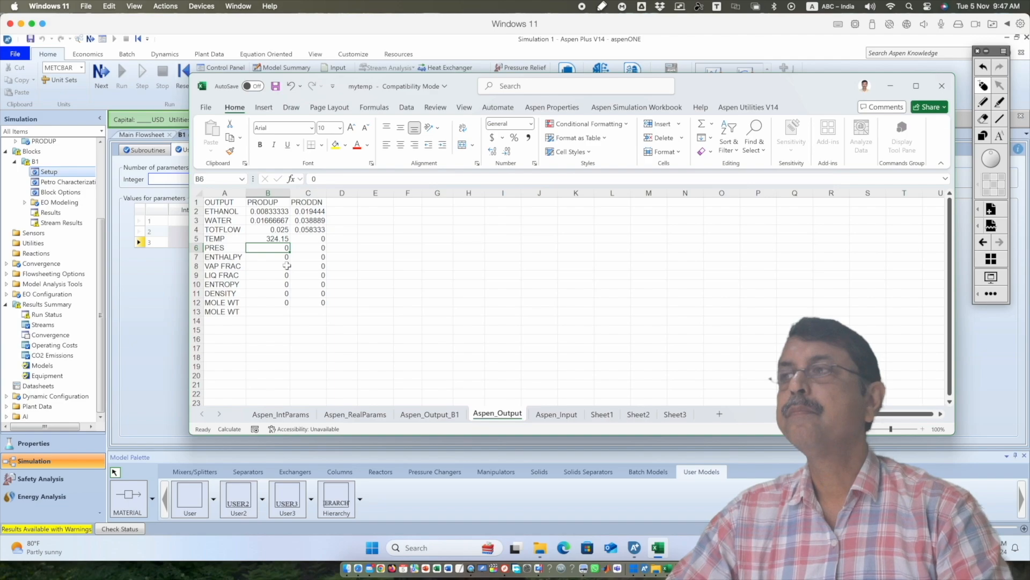
Enter =86+273.15 in C5 of Aspen_Output for the temperature of PRODDN
{"action": "key", "text": "Up"}
{"action": "key", "text": "Right"}
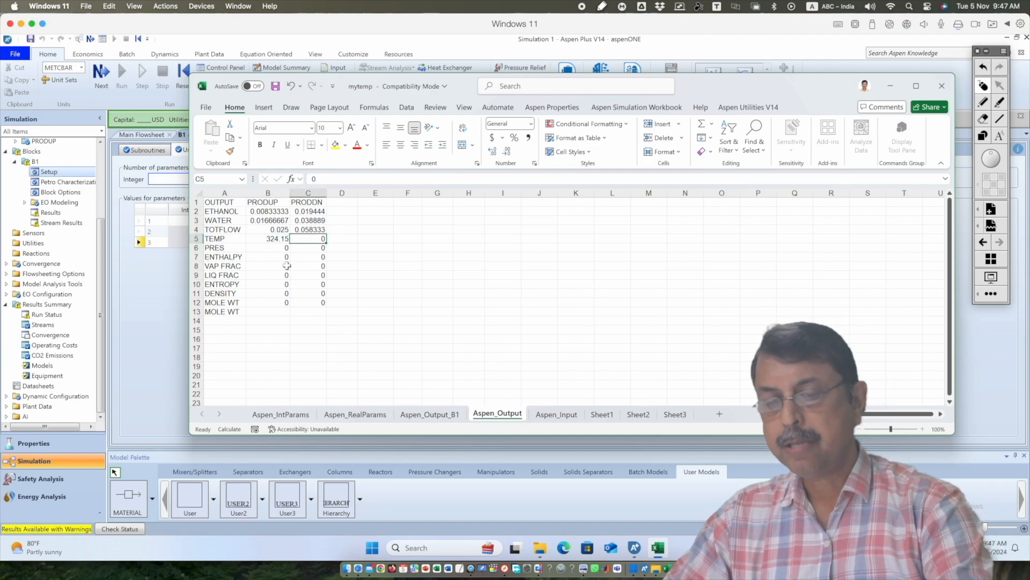
{"action": "type", "text": "="}
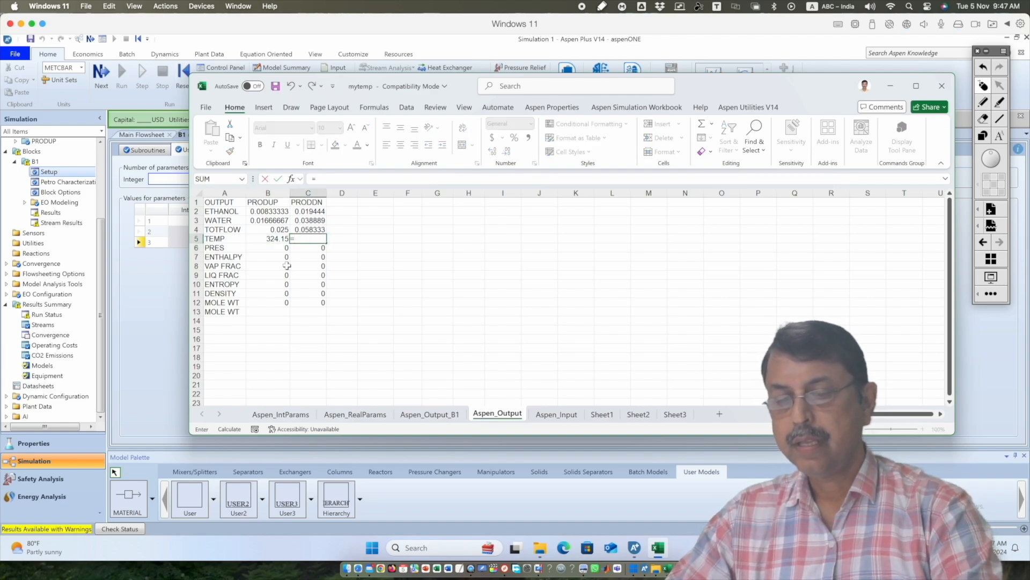
{"action": "type", "text": "86"}
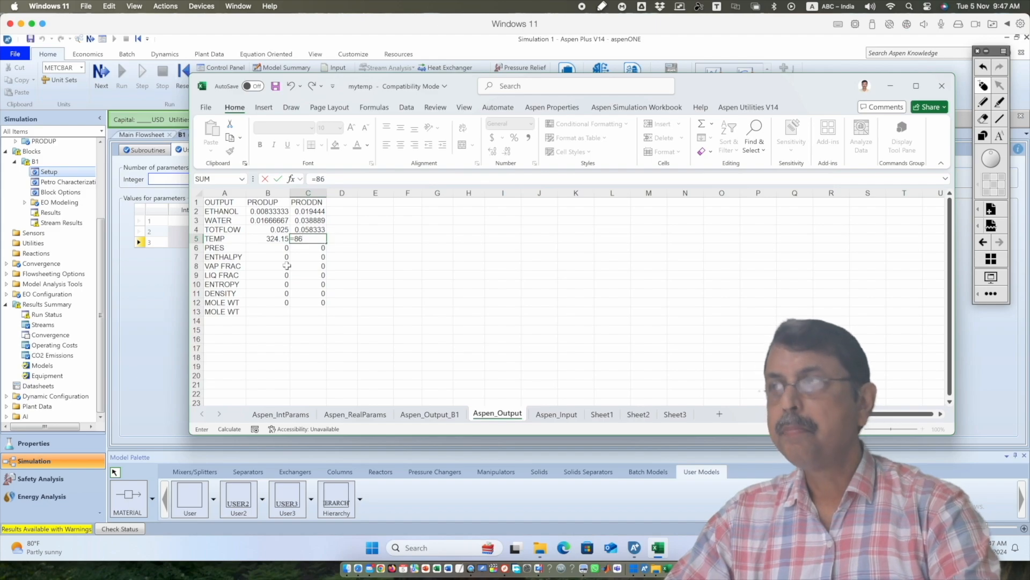
{"action": "type", "text": "+27"}
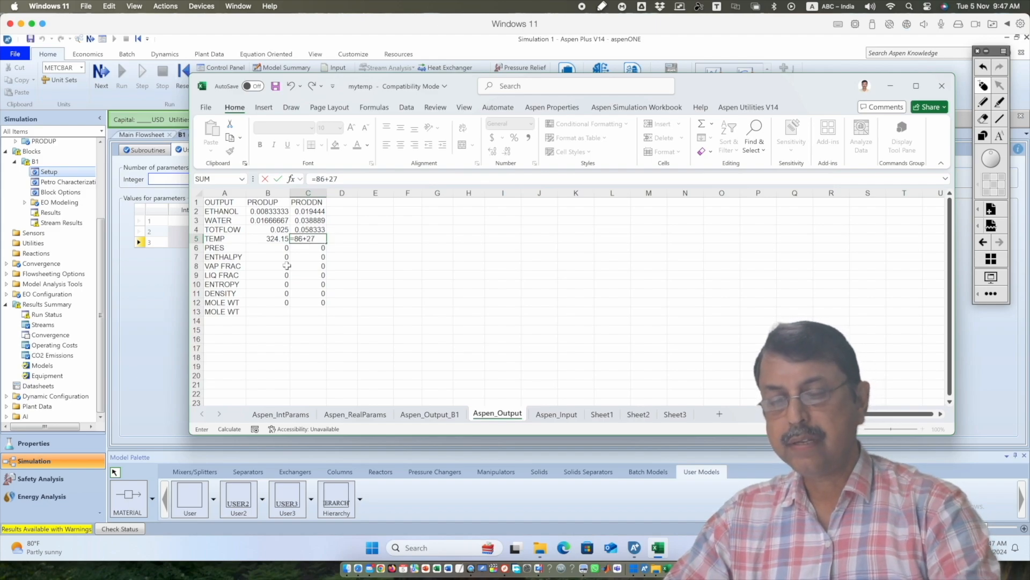
{"action": "type", "text": "3.156"}
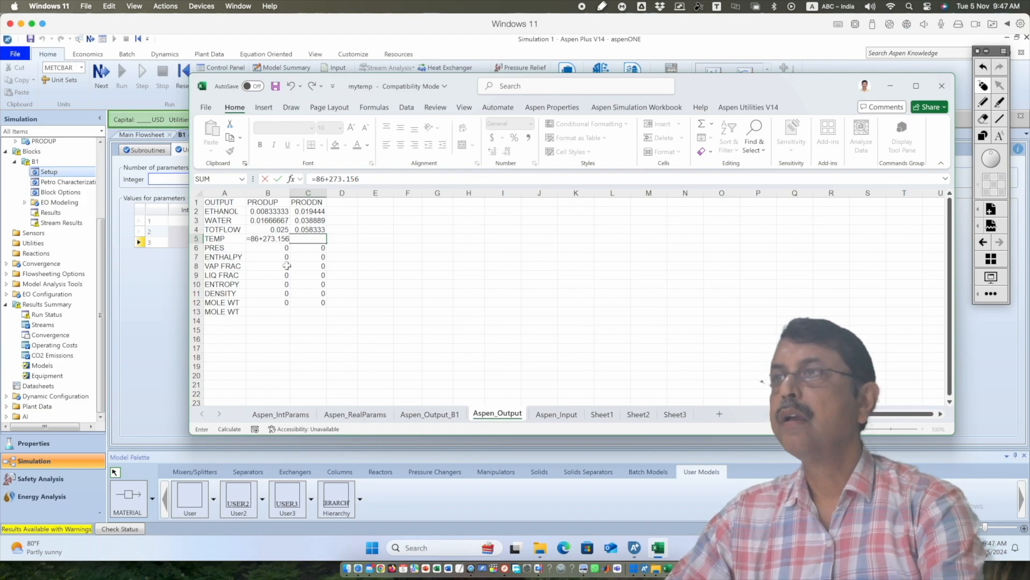
{"action": "key", "text": "Return"}
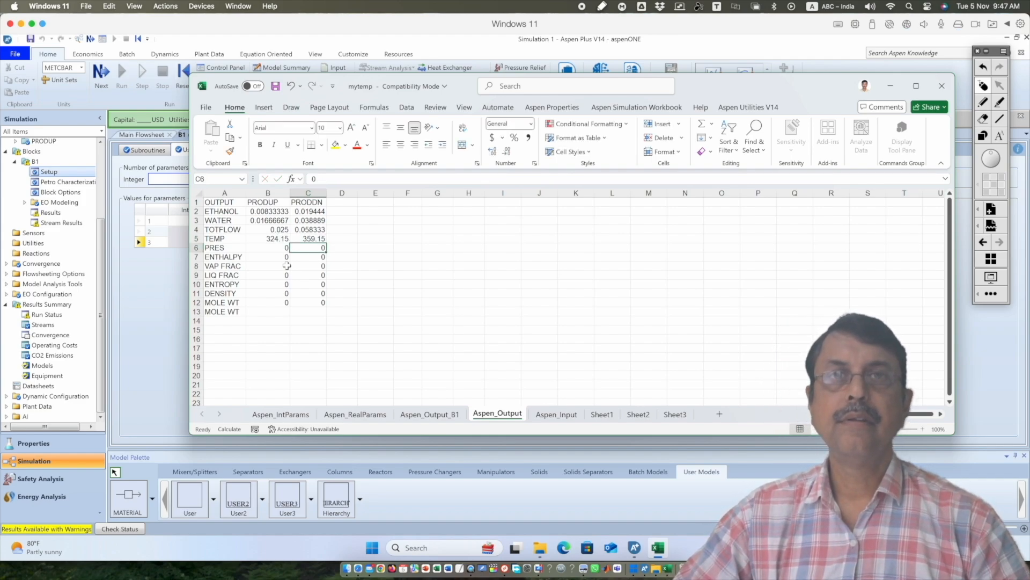
Check the outlet pressures in Presentation.pdf in Preview, and enter =Aspen_RealParams!B3*101325 in B6 of Aspen_Output in Excel for the PRODUP pressure
{"action": "left_click", "coordinate": [274, 248]}
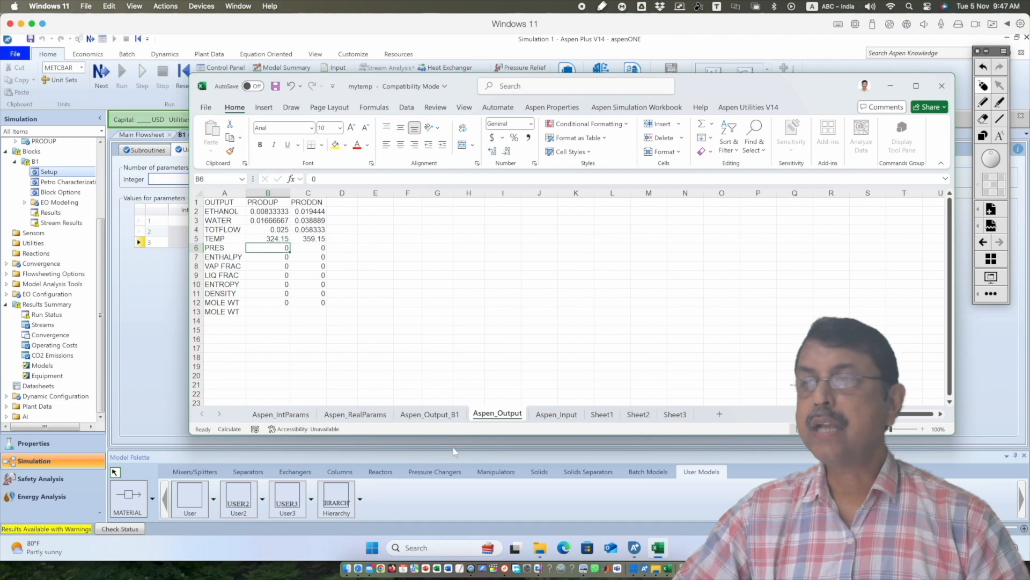
{"action": "left_click", "coordinate": [585, 569]}
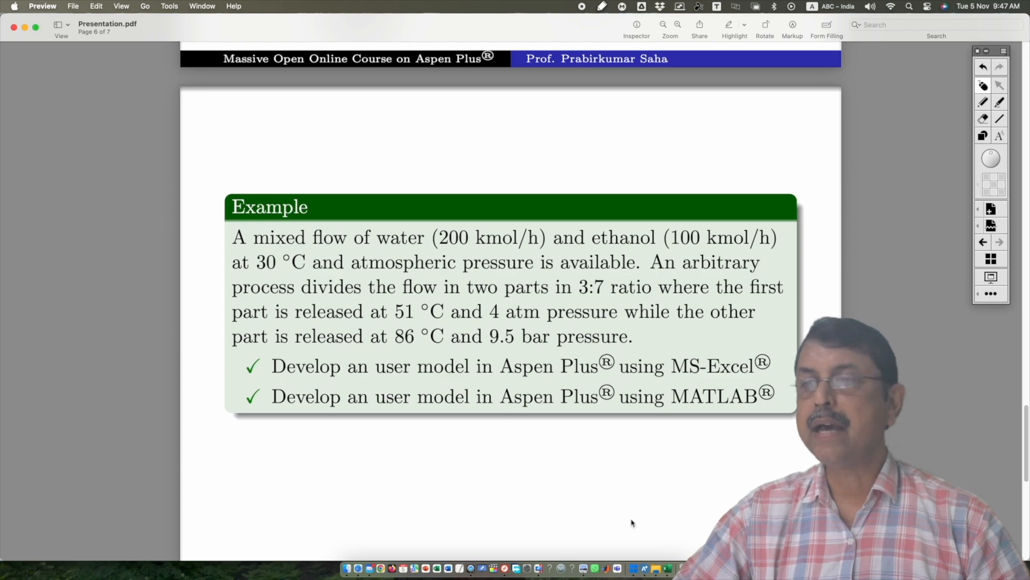
{"action": "left_click", "coordinate": [637, 572]}
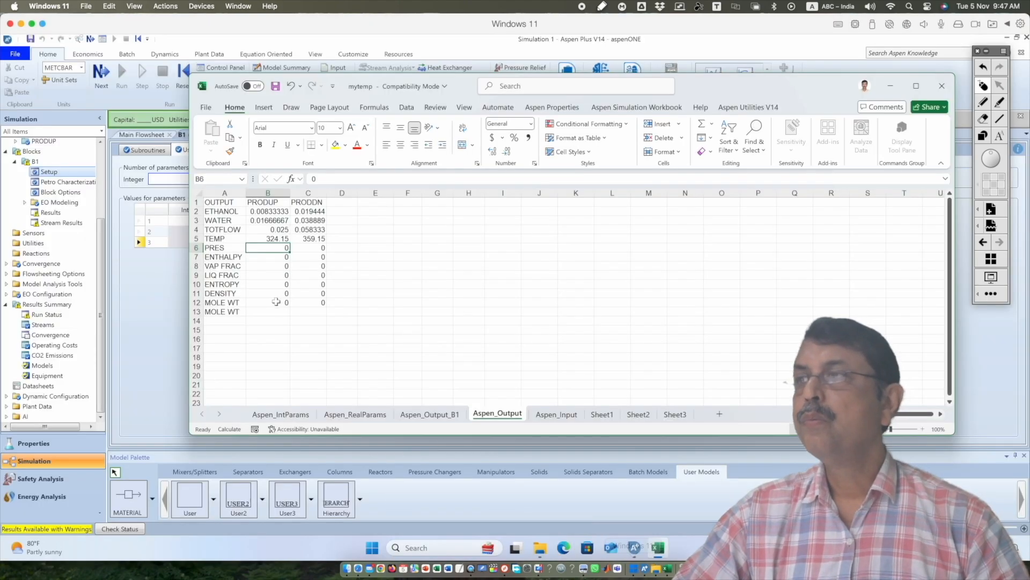
{"action": "type", "text": "="}
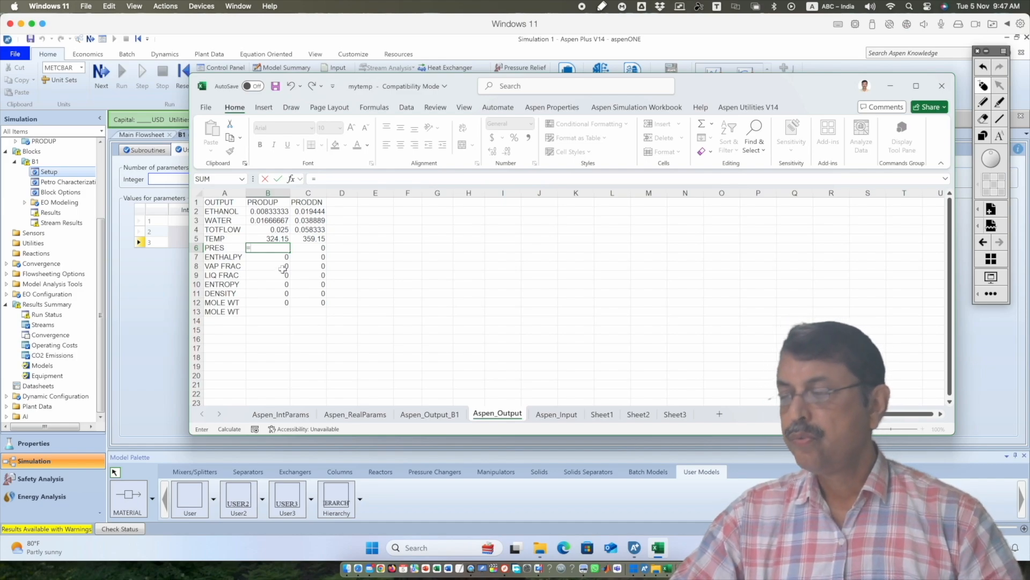
{"action": "type", "text": "4"}
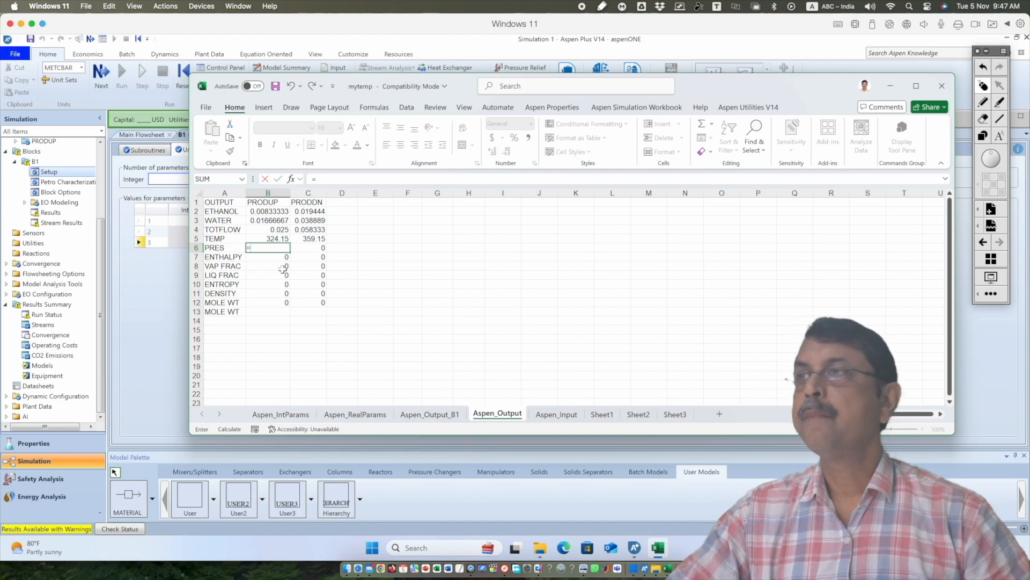
{"action": "left_click", "coordinate": [355, 414]}
{"action": "left_click", "coordinate": [280, 222]}
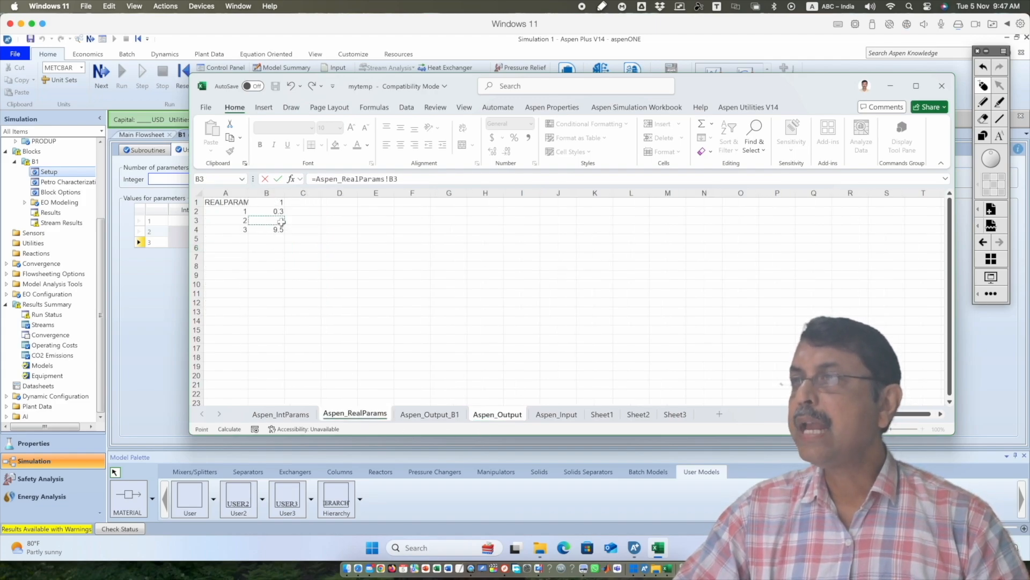
{"action": "type", "text": "*"}
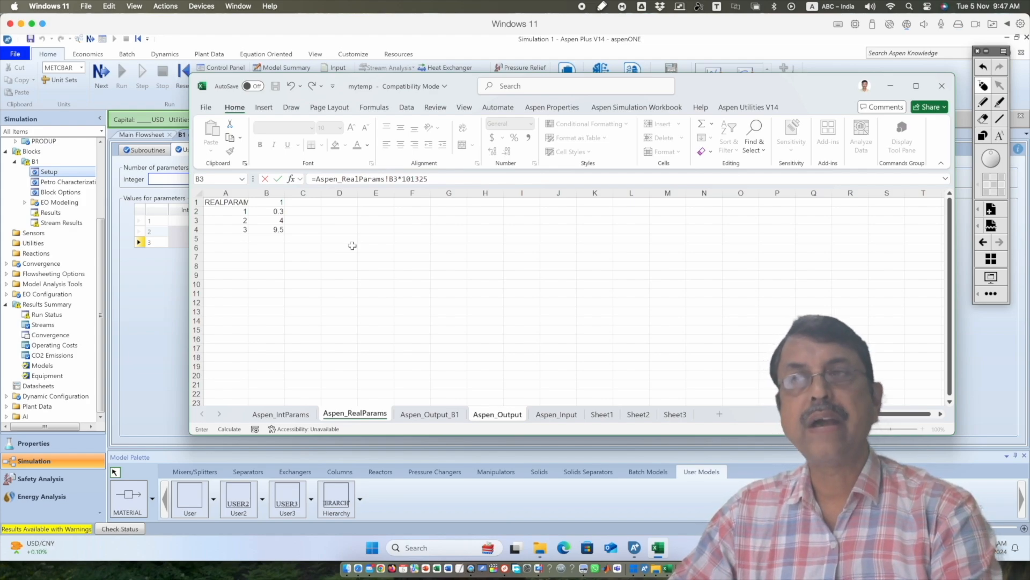
{"action": "type", "text": "101325"}
{"action": "key", "text": "Return"}
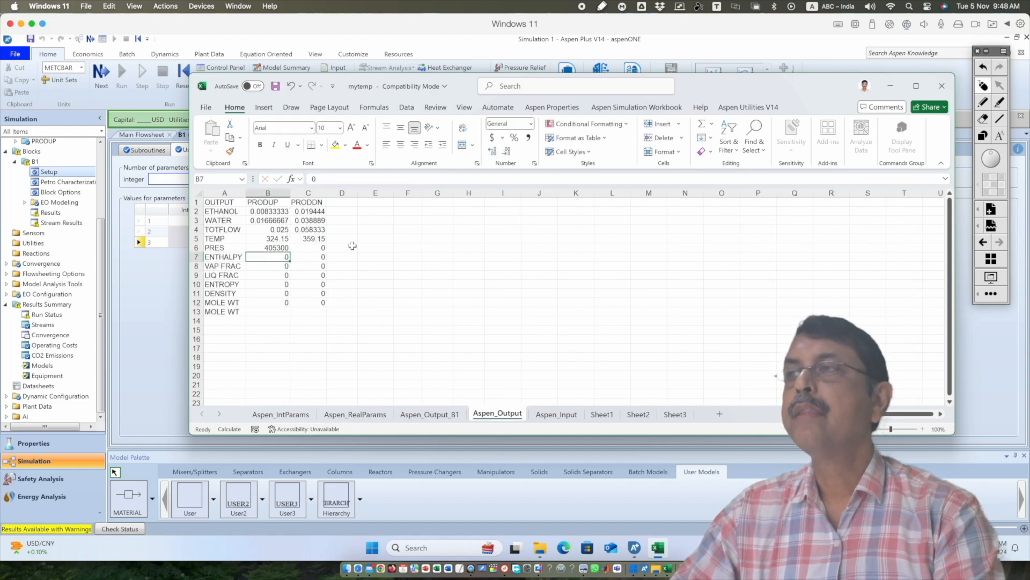
Enter =Aspen_RealParams!B4*1e5 in C6 of Aspen_Output for the pressure of PRODDN
{"action": "key", "text": "Up"}
{"action": "key", "text": "Right"}
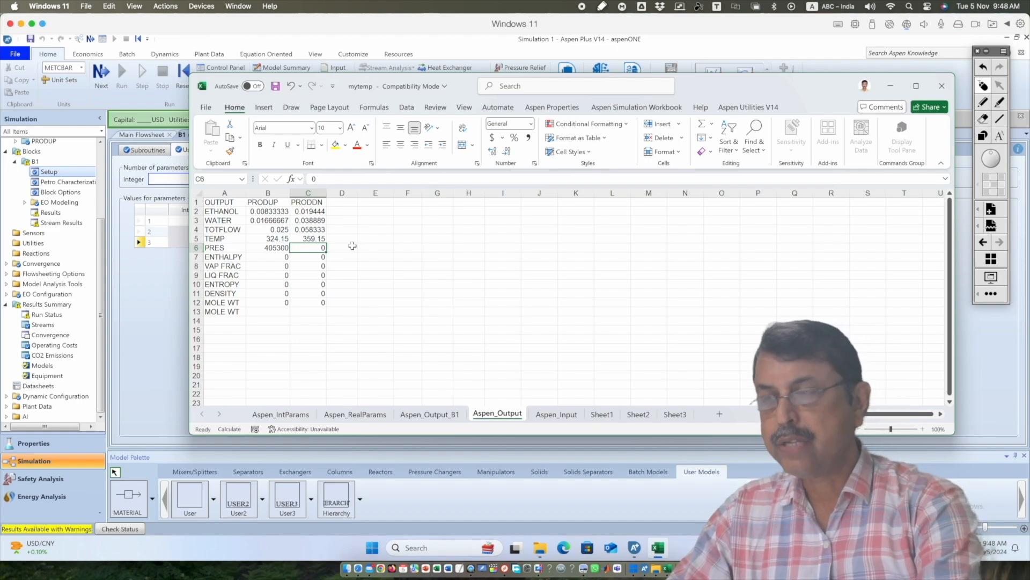
{"action": "type", "text": "="}
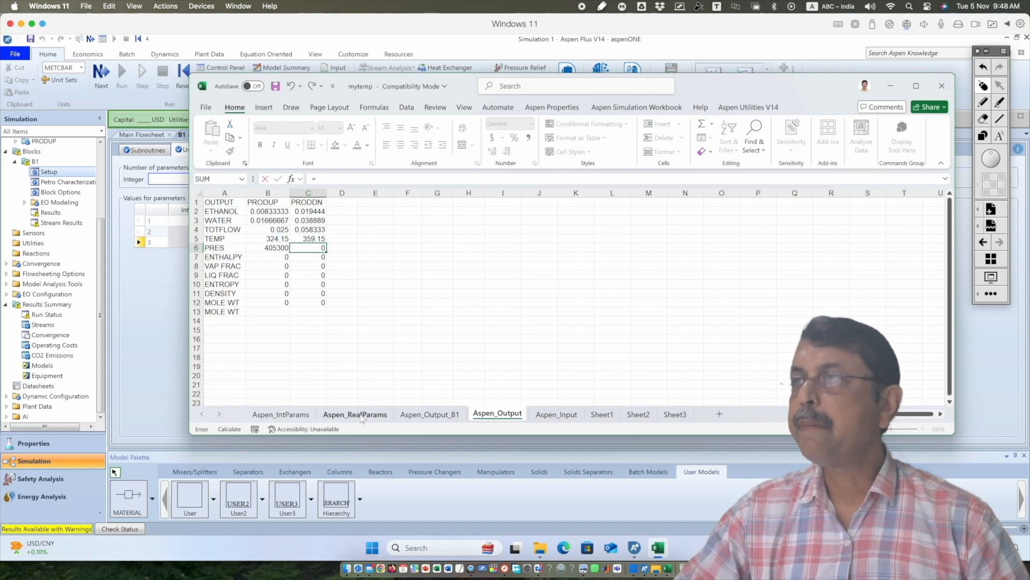
{"action": "left_click", "coordinate": [355, 414]}
{"action": "left_click", "coordinate": [273, 228]}
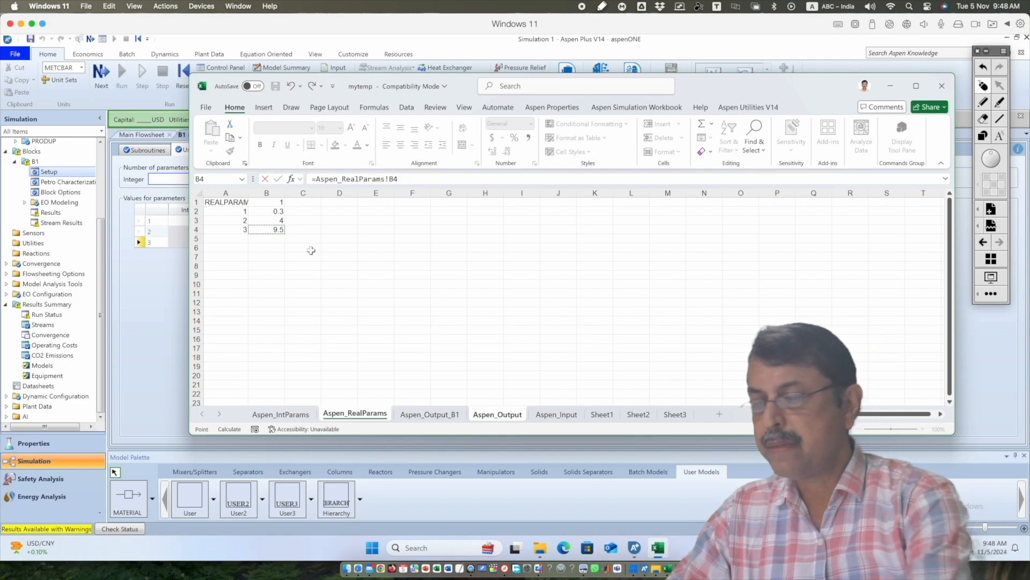
{"action": "type", "text": "*"}
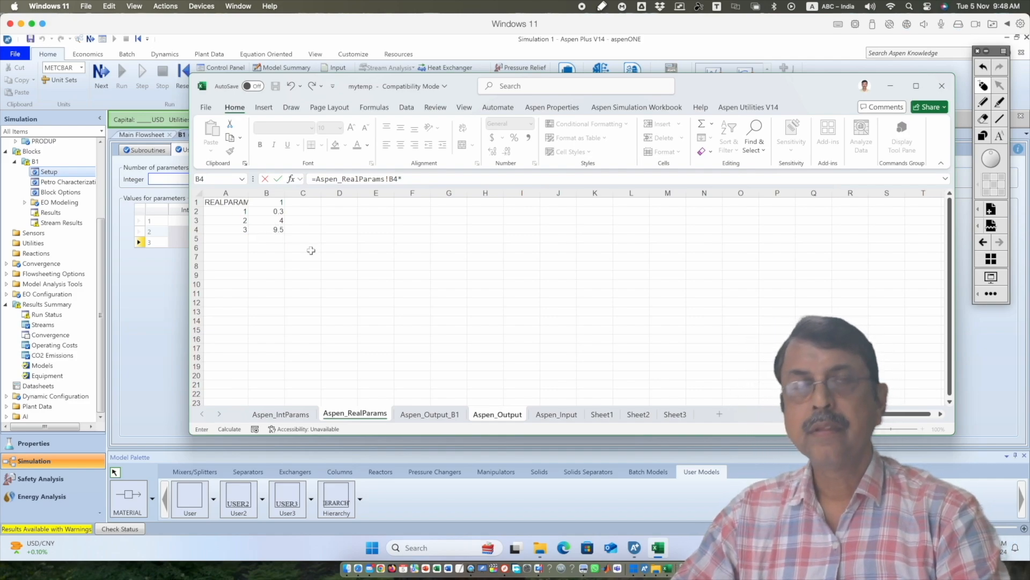
{"action": "type", "text": "1e5"}
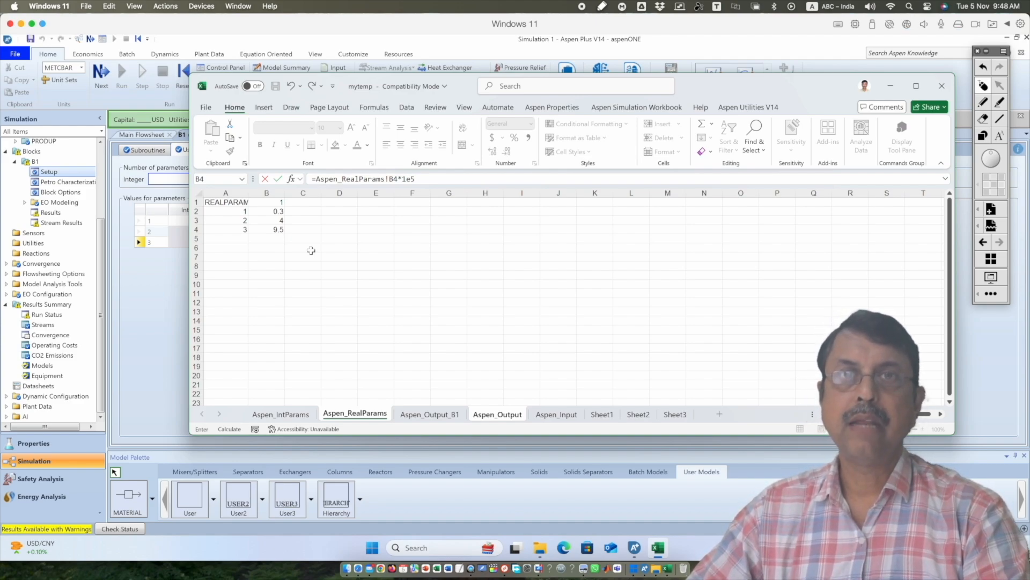
{"action": "key", "text": "Return"}
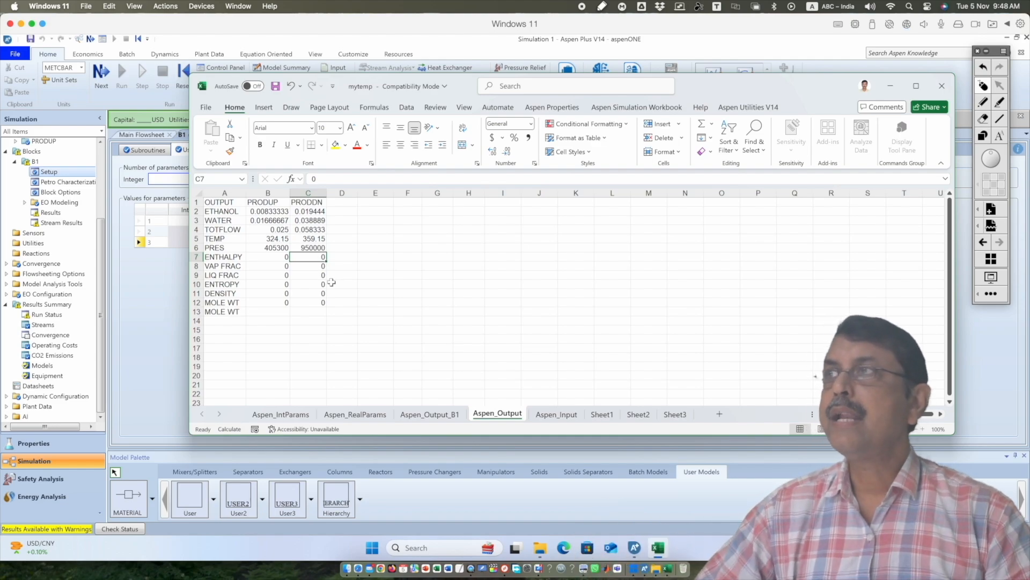
Switch to Aspen Plus, reinitialize the simulation to purge the old results, and run it again
{"action": "left_click", "coordinate": [261, 41]}
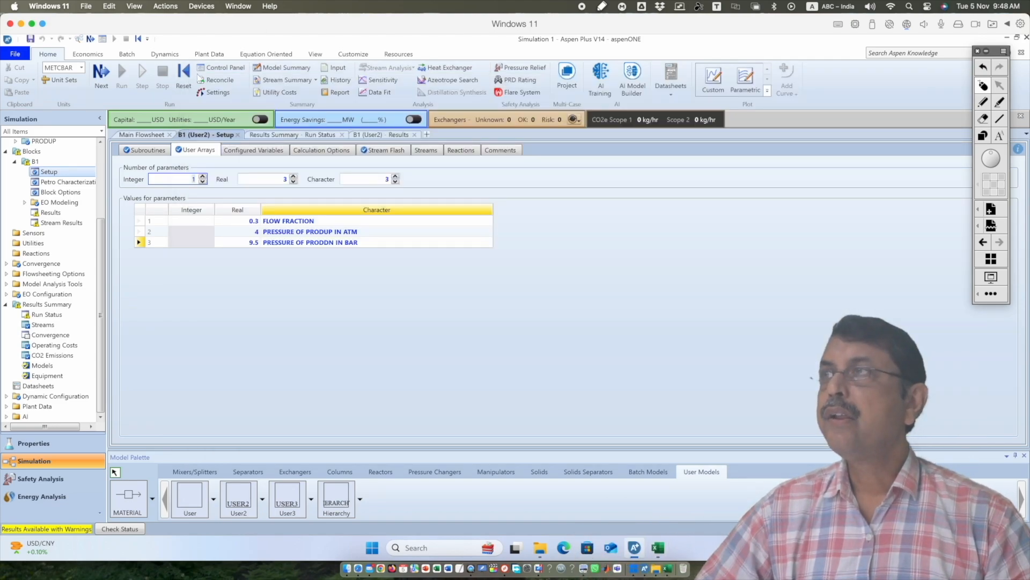
{"action": "left_click", "coordinate": [177, 84]}
{"action": "left_click", "coordinate": [471, 316]}
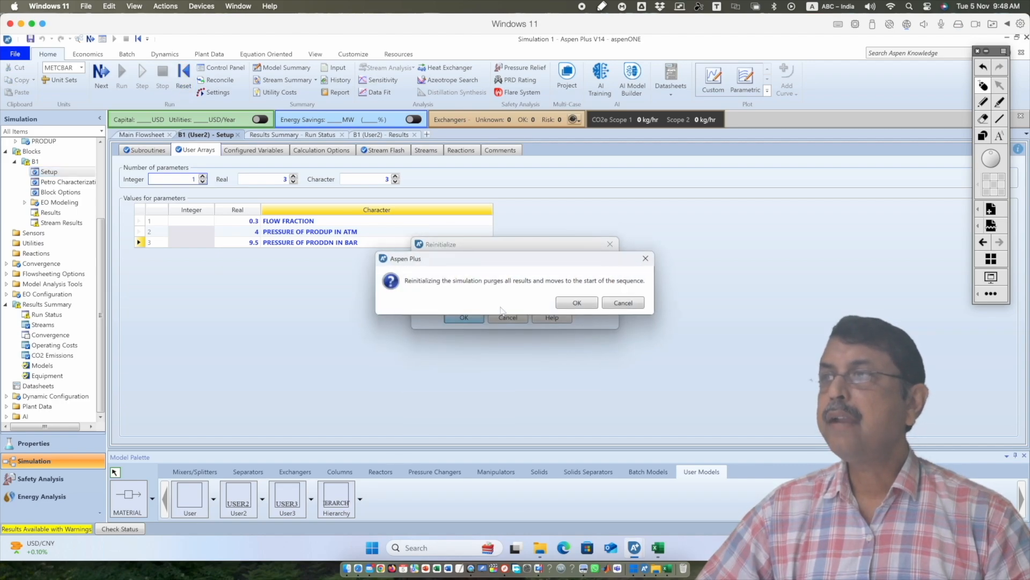
{"action": "left_click", "coordinate": [556, 302]}
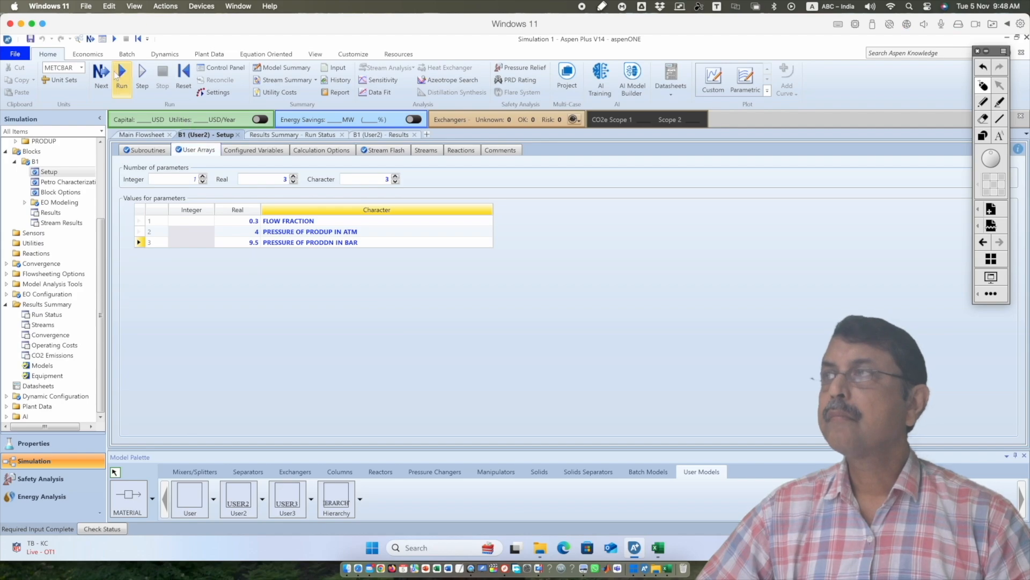
{"action": "left_click", "coordinate": [122, 73]}
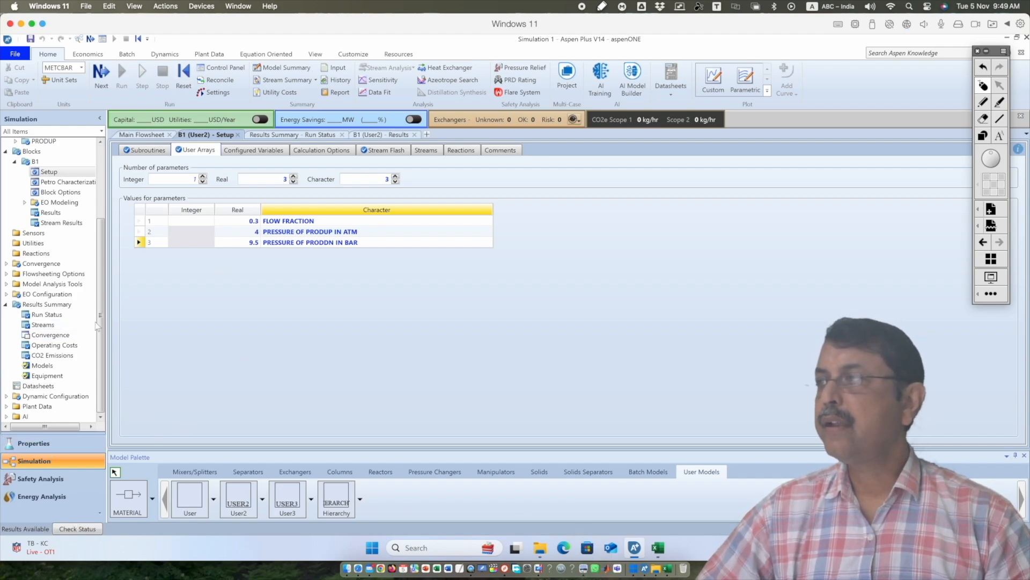
Review the temperatures, pressures and flows of FEED, PRODDN and PRODUP in the stream results summary
{"action": "left_click", "coordinate": [60, 325]}
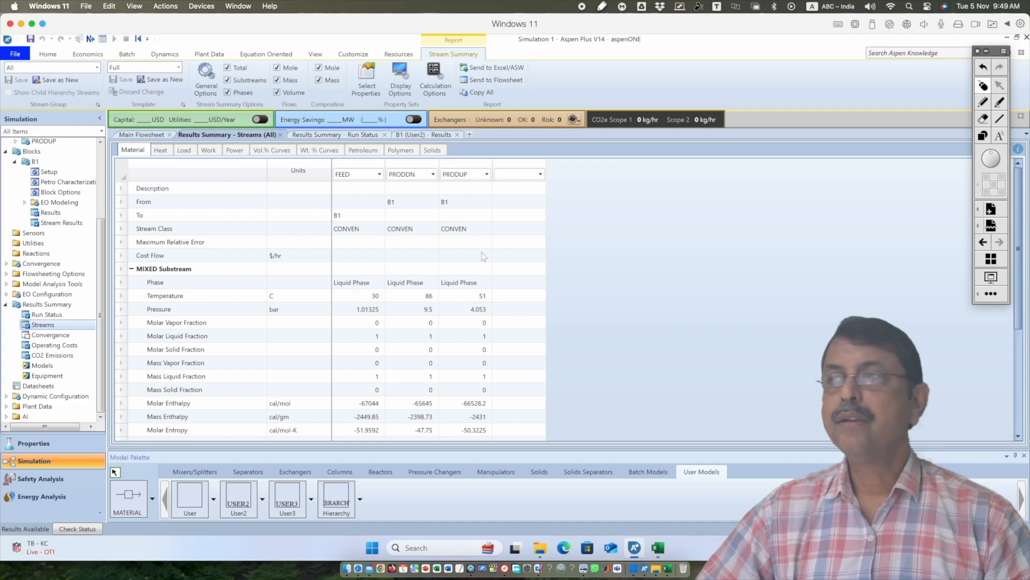
{"action": "scroll", "coordinate": [450, 383], "scroll_direction": "down", "scroll_amount": 2}
{"action": "scroll", "coordinate": [451, 383], "scroll_direction": "down", "scroll_amount": 4}
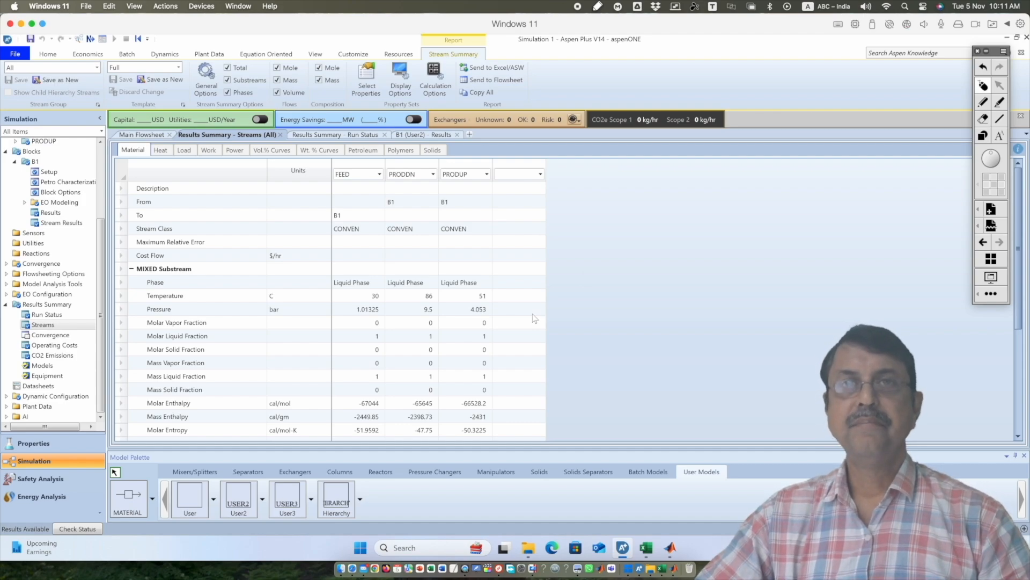
{"action": "scroll", "coordinate": [531, 317], "scroll_direction": "down", "scroll_amount": 3}
{"action": "scroll", "coordinate": [268, 295], "scroll_direction": "up", "scroll_amount": 2}
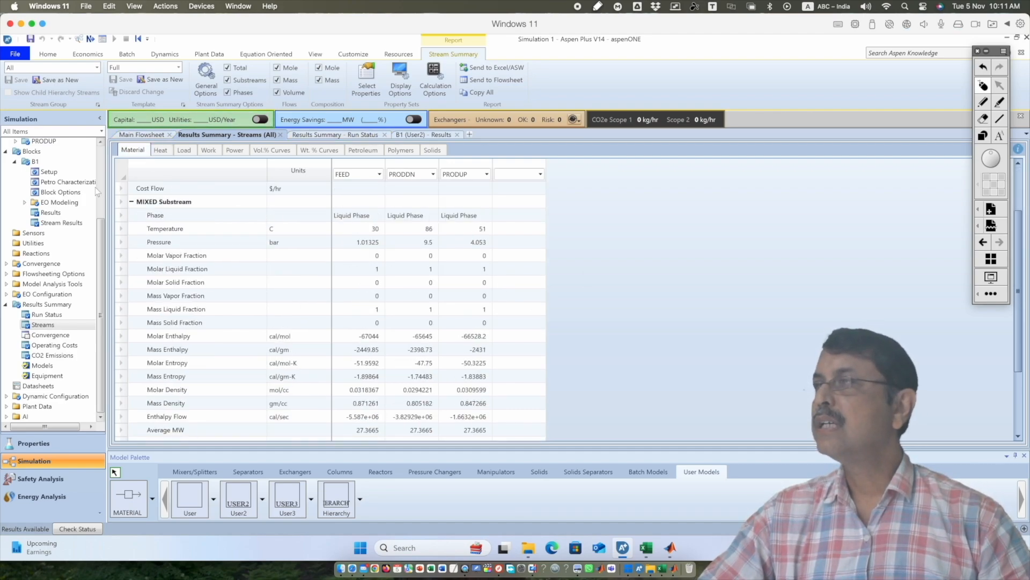
Set the WATER mole flow of the FEED stream to 300 kmol/hr
{"action": "scroll", "coordinate": [50, 215], "scroll_direction": "up", "scroll_amount": 3}
{"action": "left_click", "coordinate": [48, 178]}
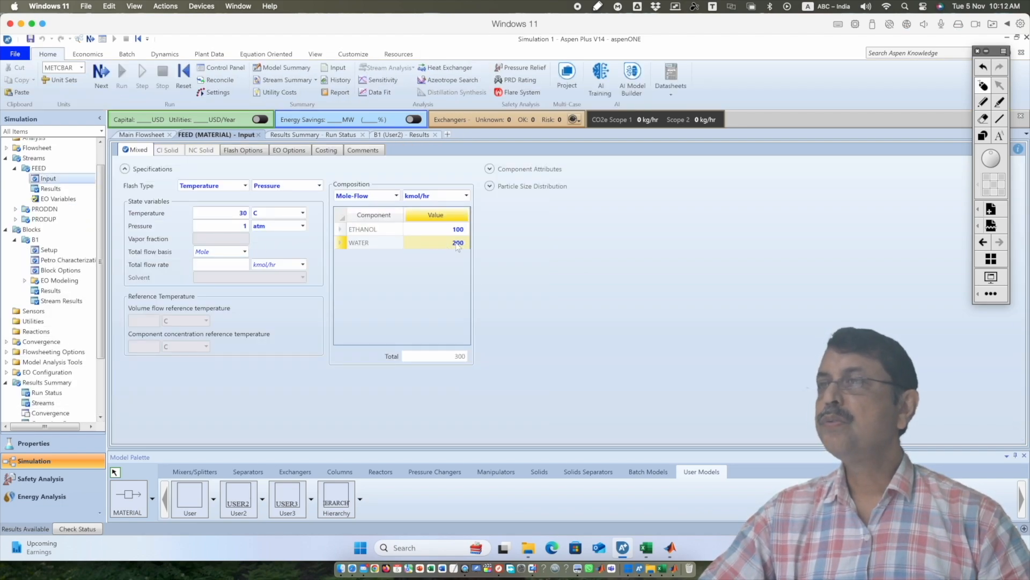
{"action": "left_click", "coordinate": [457, 242]}
{"action": "type", "text": "3"}
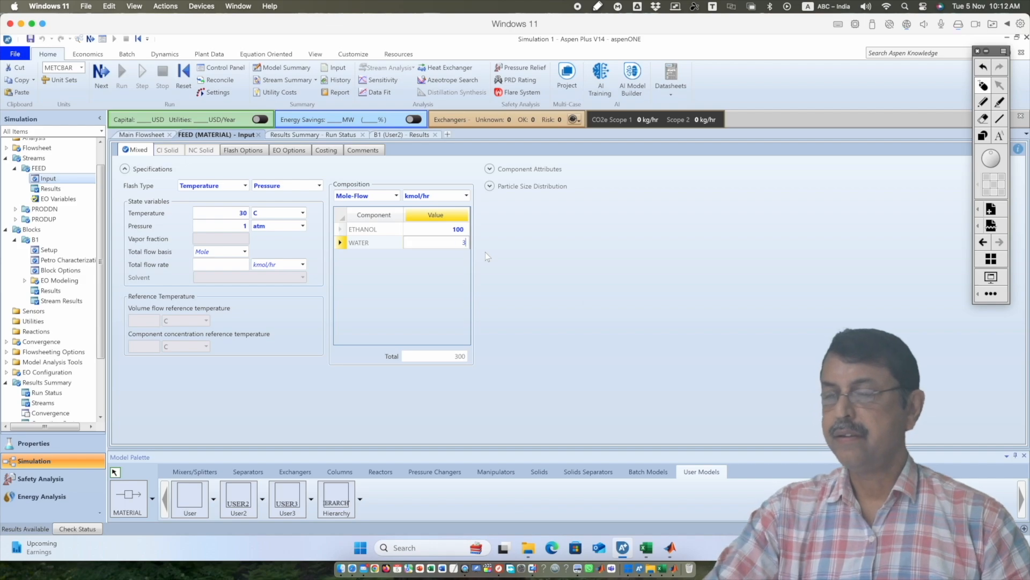
{"action": "type", "text": "00"}
{"action": "key", "text": "Return"}
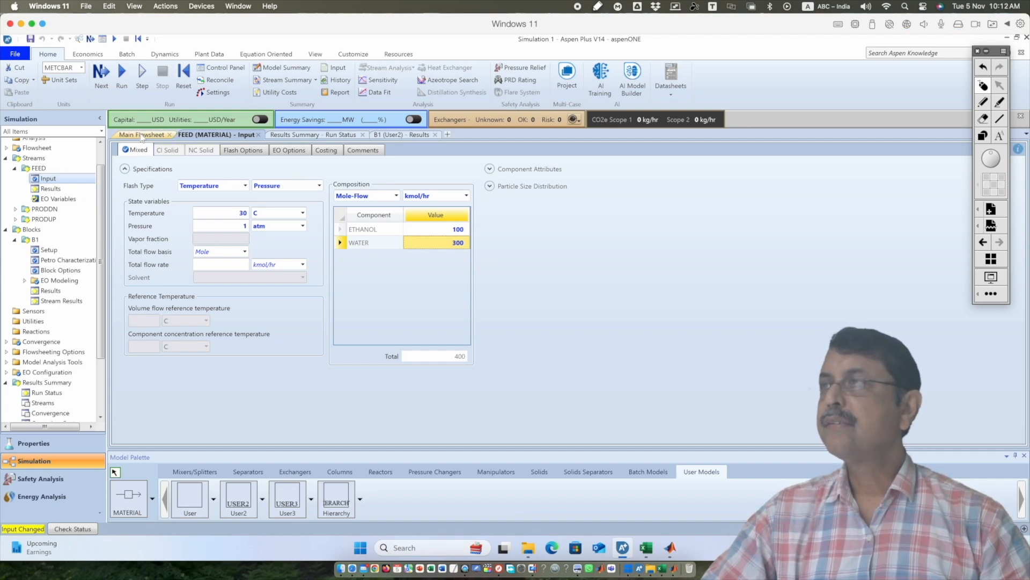
Rerun the simulation and expand the Mole Flows in the stream results summary to check the ETHANOL and WATER flows
{"action": "left_click", "coordinate": [306, 137]}
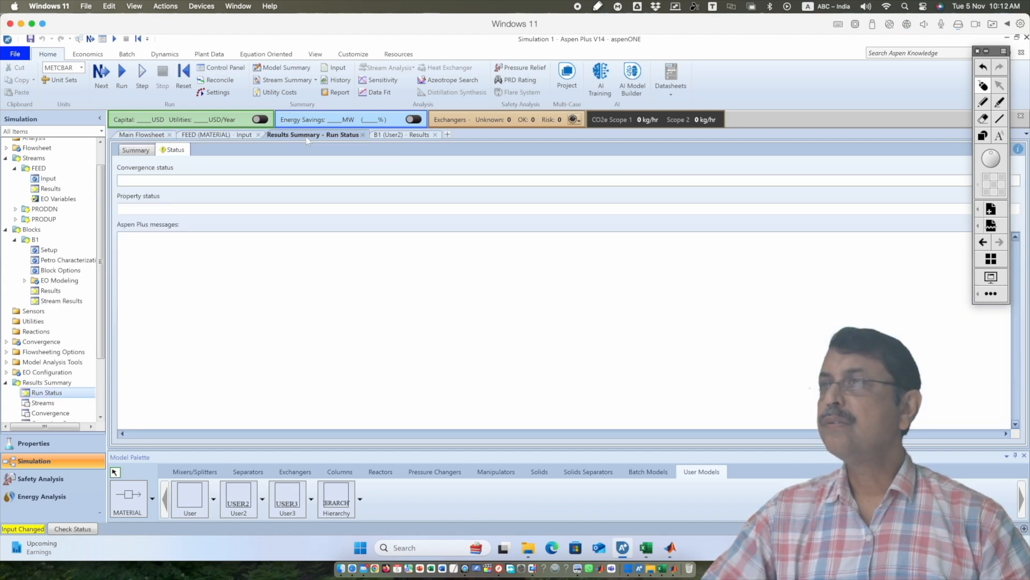
{"action": "left_click", "coordinate": [123, 75]}
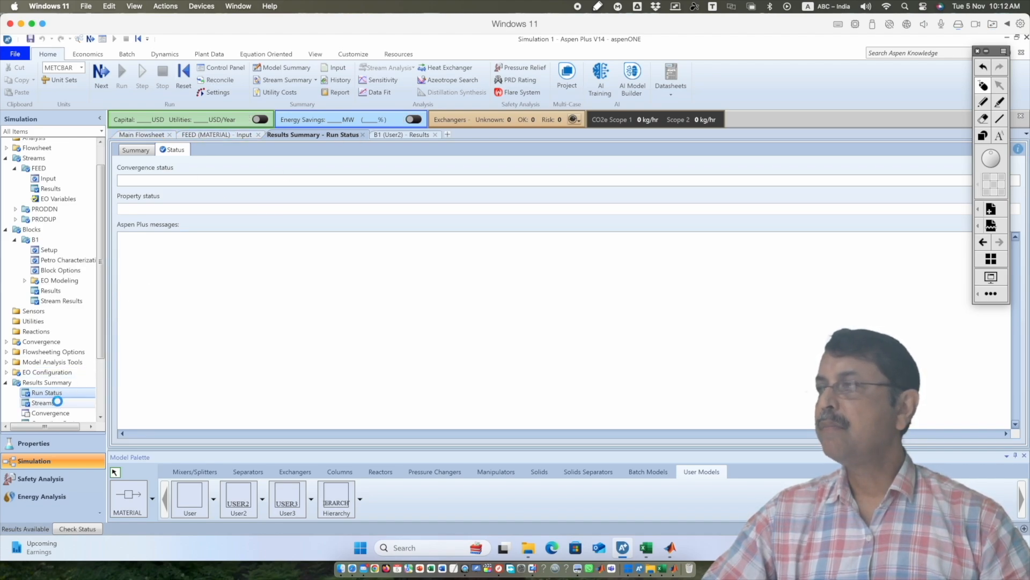
{"action": "left_click", "coordinate": [42, 402]}
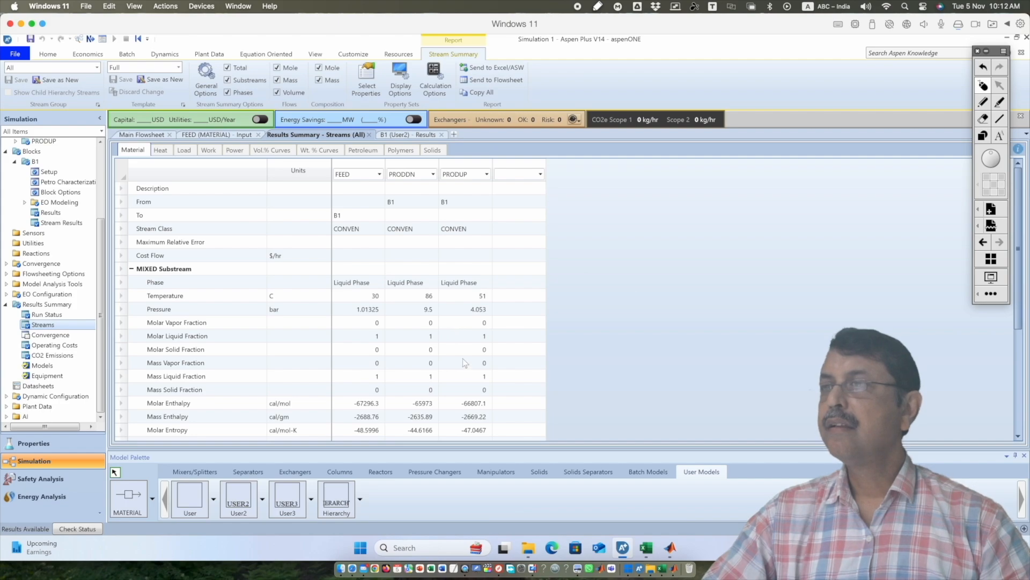
{"action": "scroll", "coordinate": [465, 363], "scroll_direction": "down", "scroll_amount": 4}
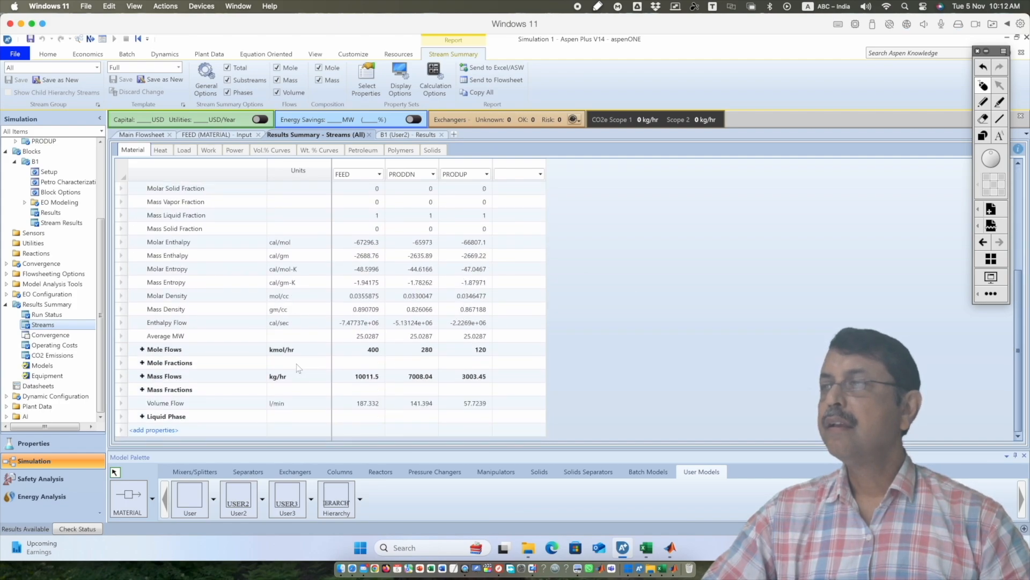
{"action": "left_click", "coordinate": [142, 349]}
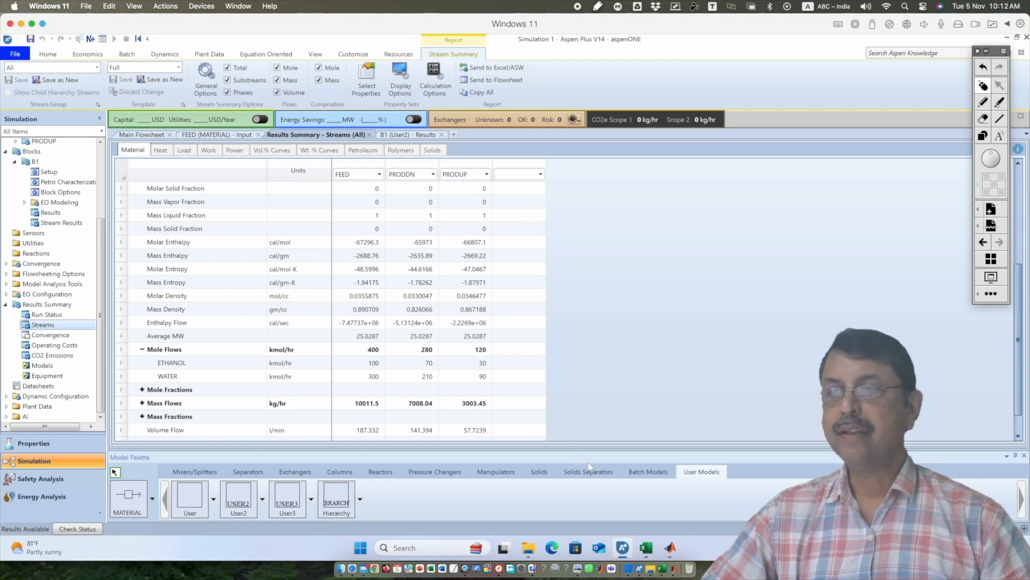
Switch to the mytemp workbook in Excel and check the PRODDN water flow in Aspen_Output and the feed water flow in Aspen_Input
{"action": "left_click", "coordinate": [646, 547]}
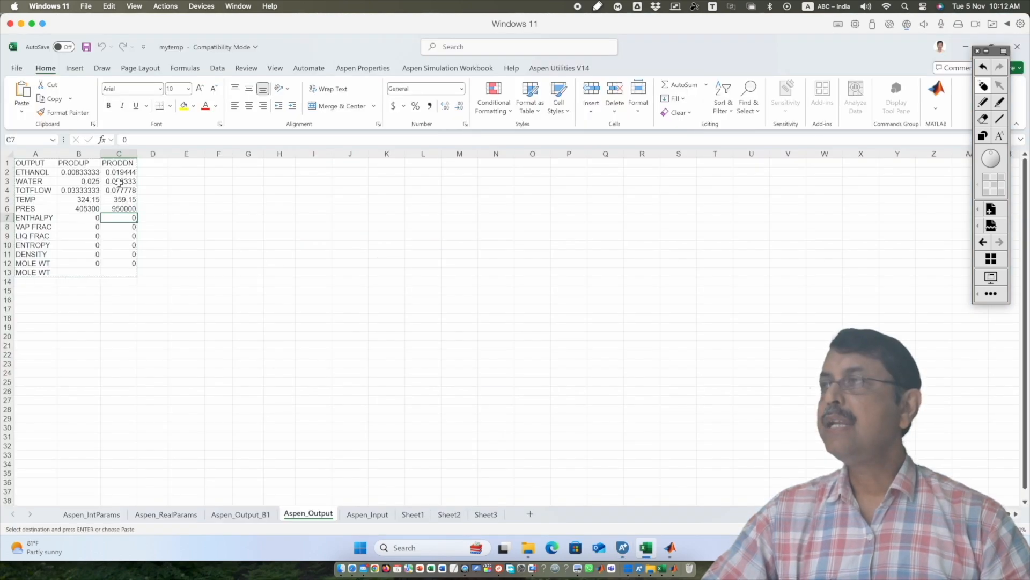
{"action": "left_click", "coordinate": [119, 182]}
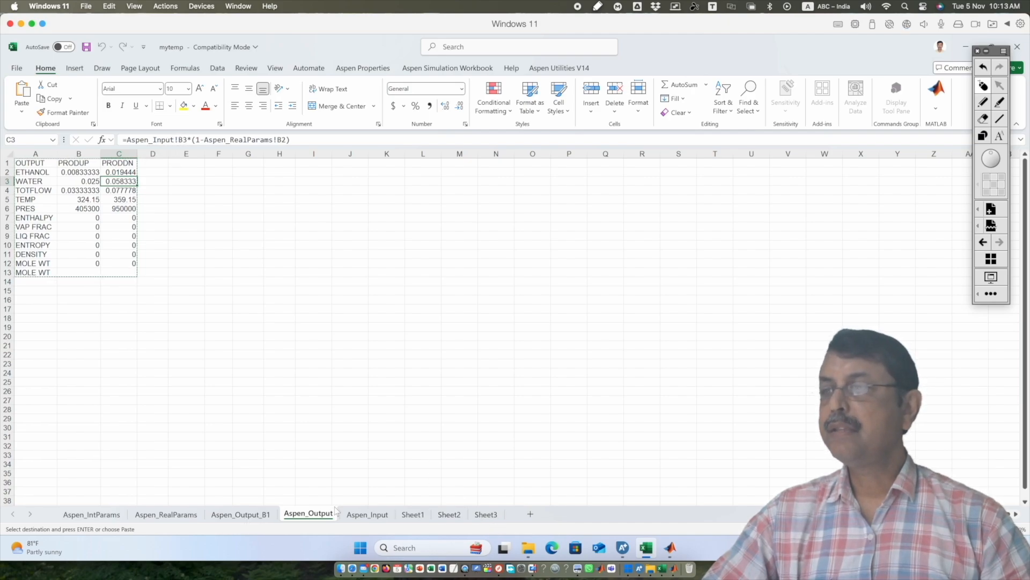
{"action": "left_click", "coordinate": [371, 514]}
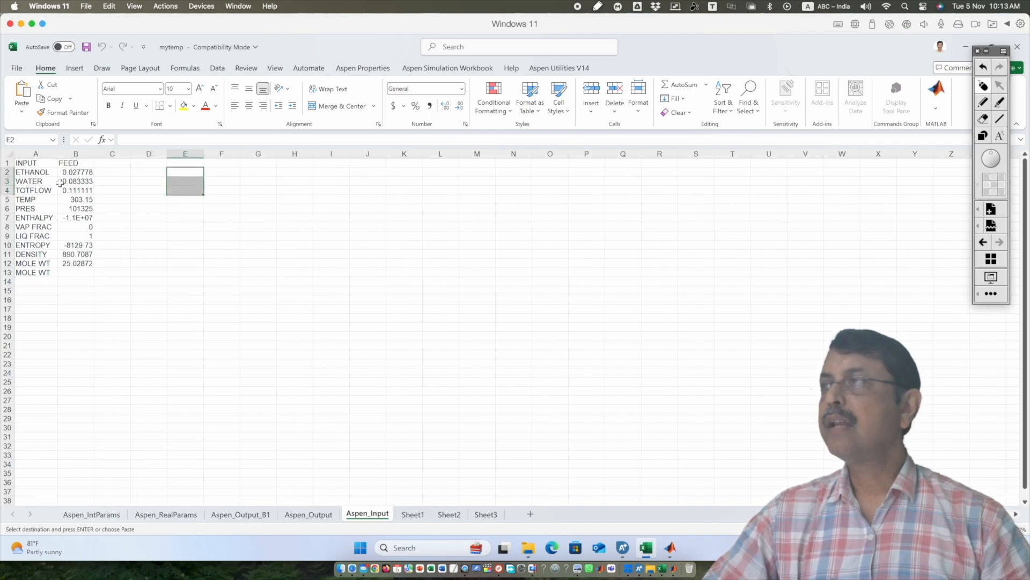
{"action": "left_click", "coordinate": [60, 182]}
In cell D3 of Aspen_Input, convert the feed water flow to an hourly value with the formula =B3*3600
{"action": "left_click", "coordinate": [146, 184]}
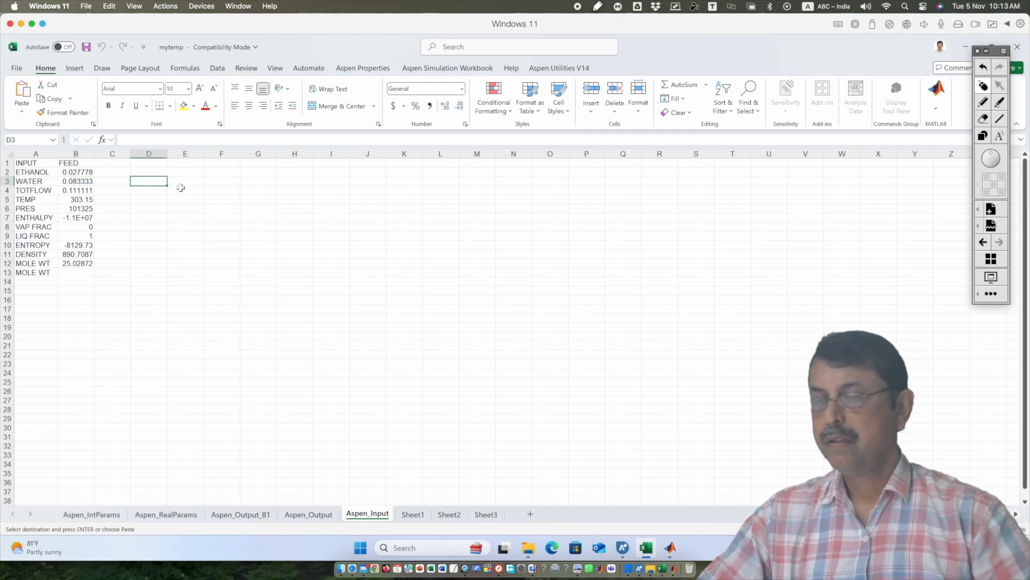
{"action": "type", "text": "="}
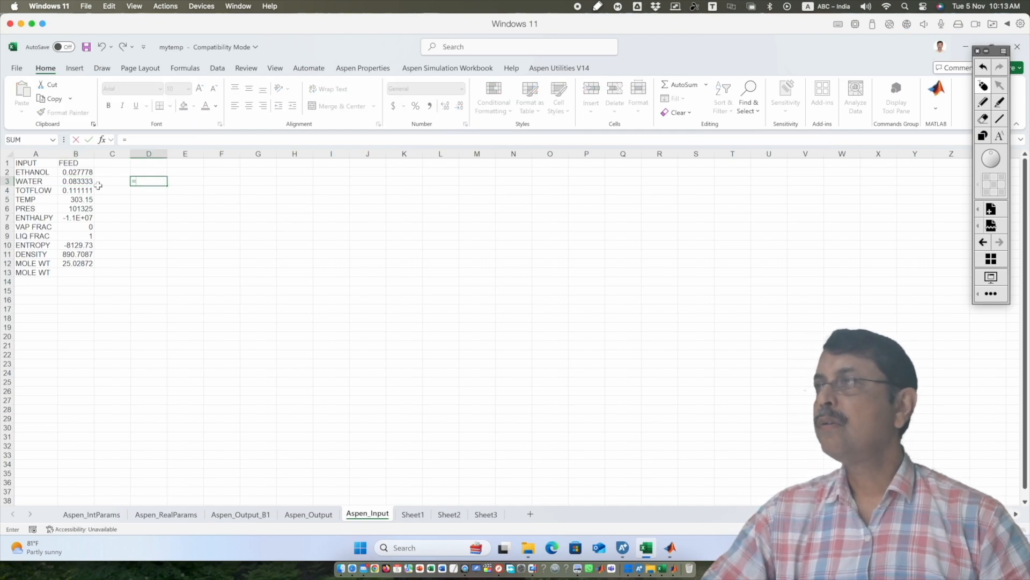
{"action": "left_click", "coordinate": [87, 183]}
{"action": "type", "text": "*"}
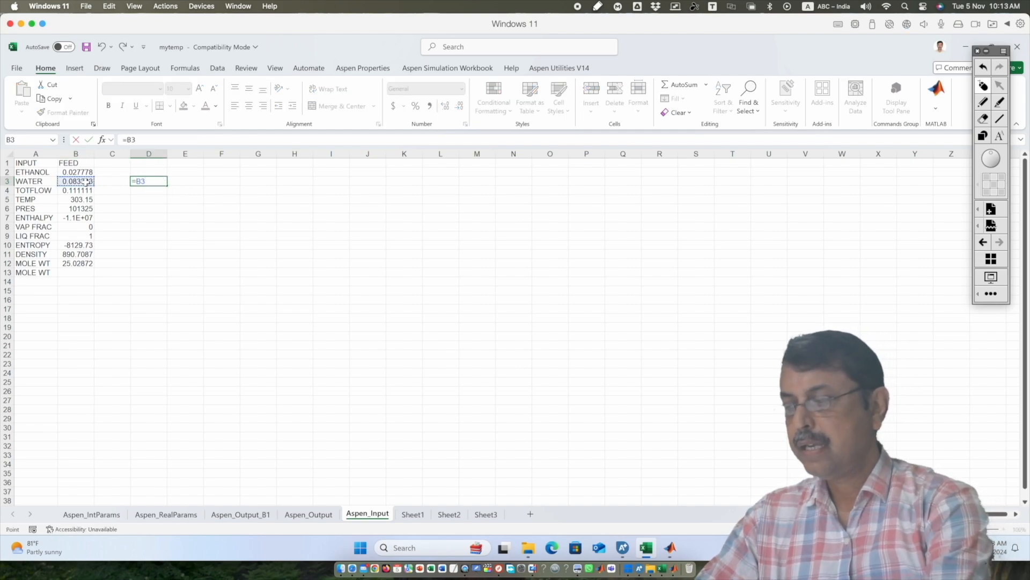
{"action": "type", "text": "3600"}
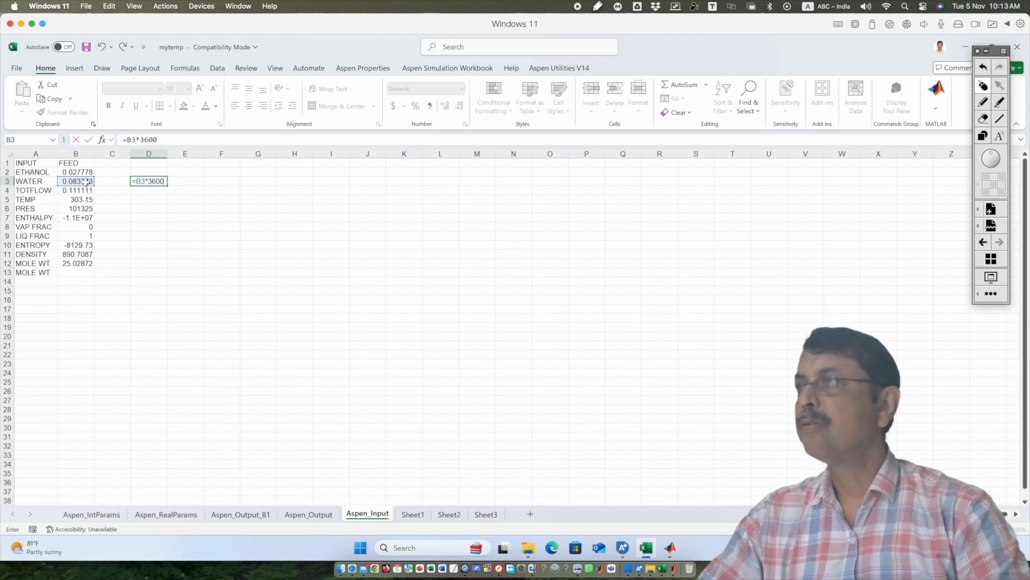
{"action": "key", "text": "Return"}
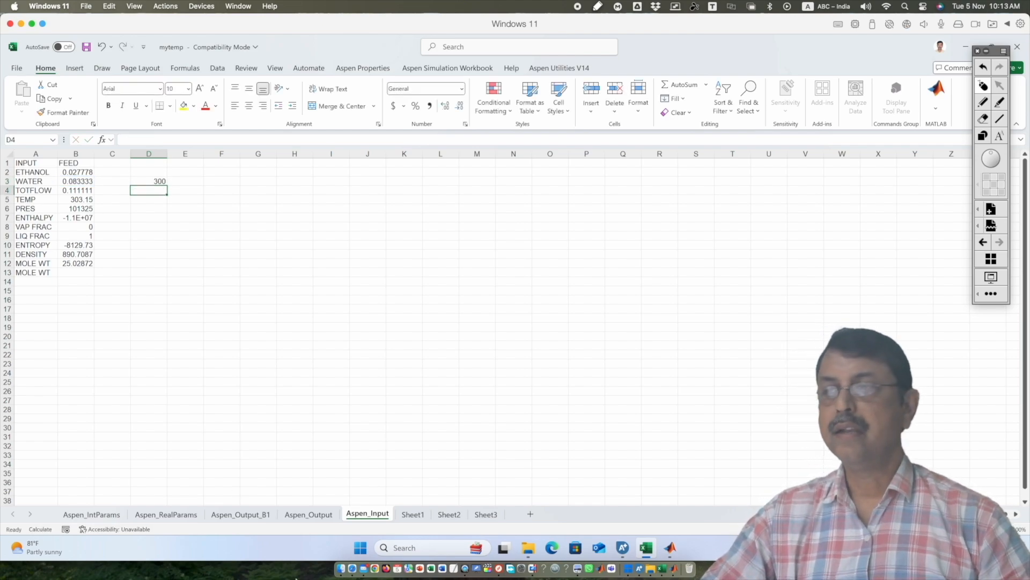
Switch to Aspen Plus to check the WATER mole flow in the FEED input, and return to the mytemp workbook in Excel
{"action": "left_click", "coordinate": [622, 547]}
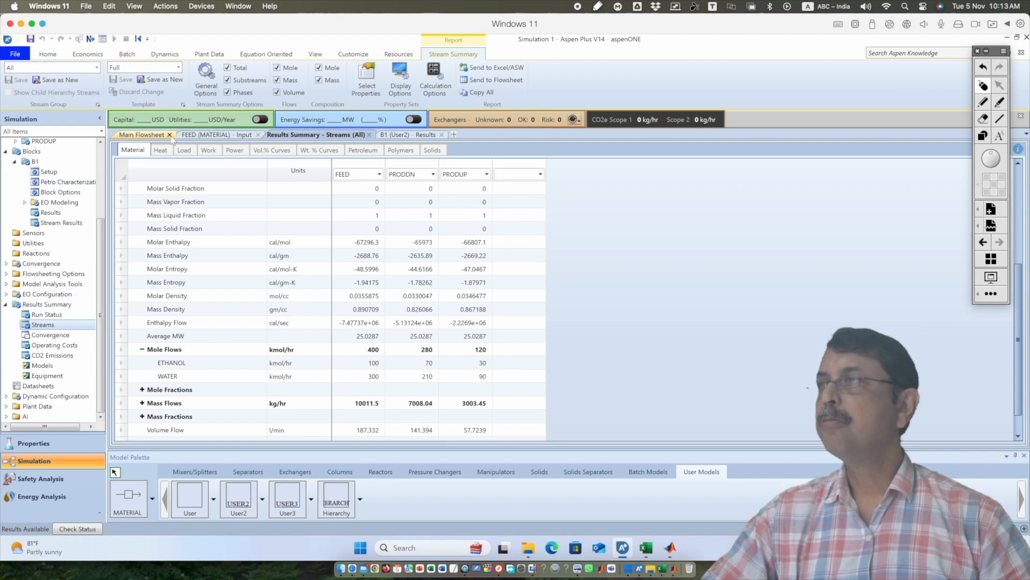
{"action": "left_click", "coordinate": [201, 136]}
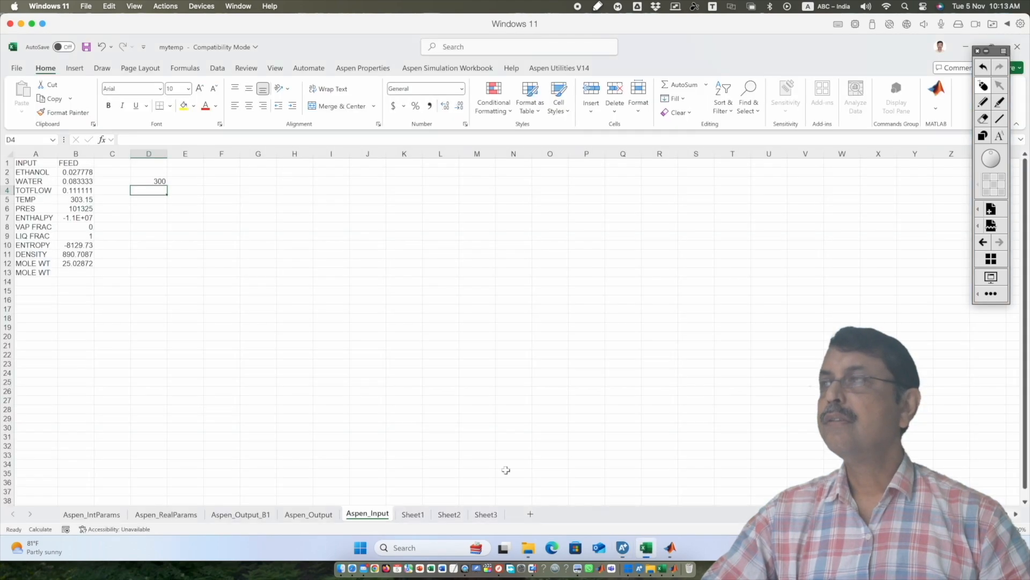
{"action": "left_click", "coordinate": [646, 547]}
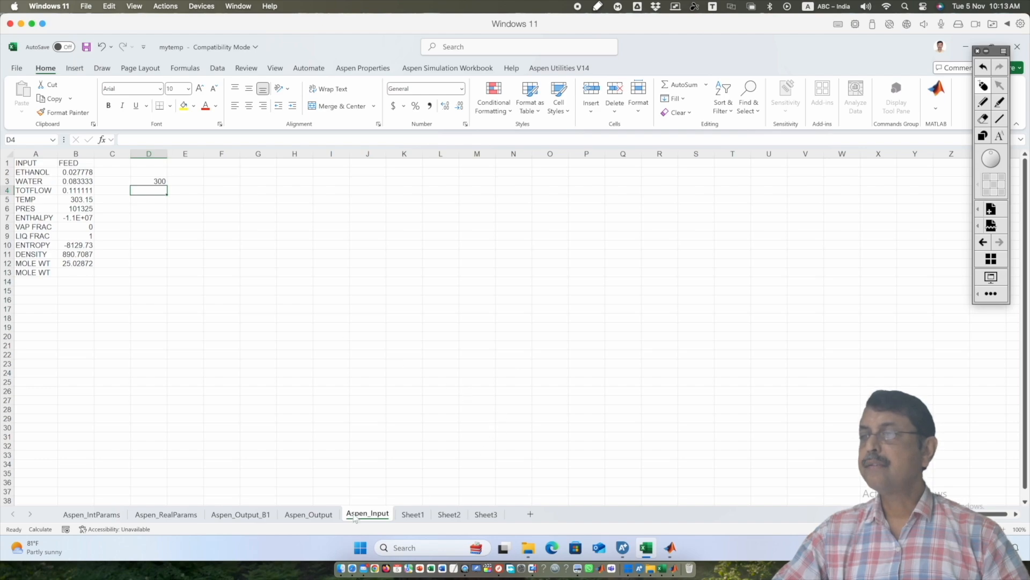
In cell E3 of Aspen_Output, convert the PRODDN water flow to an hourly value with the formula =C3*3600
{"action": "left_click", "coordinate": [295, 516]}
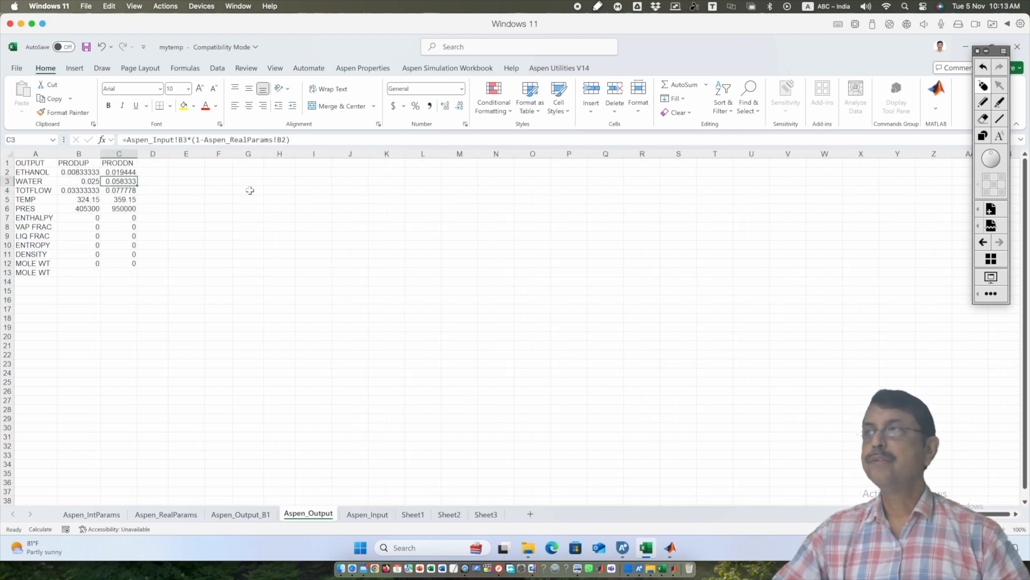
{"action": "left_click", "coordinate": [194, 182]}
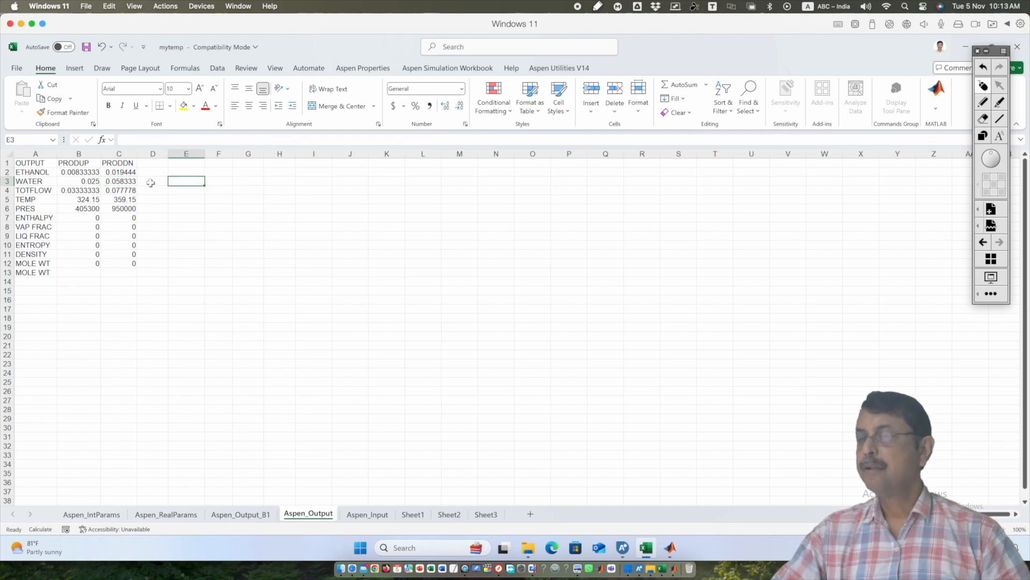
{"action": "type", "text": "="}
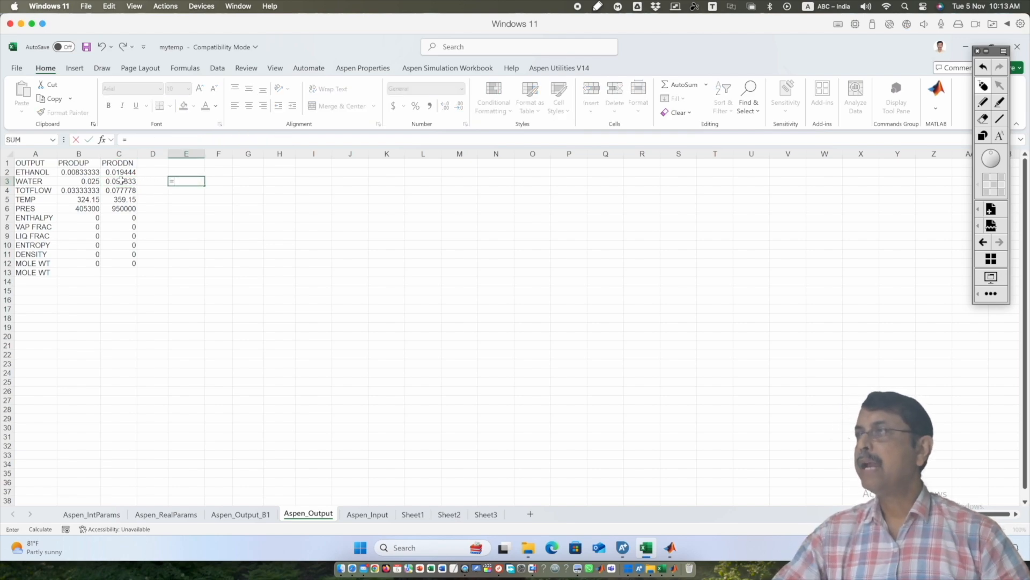
{"action": "left_click", "coordinate": [123, 181]}
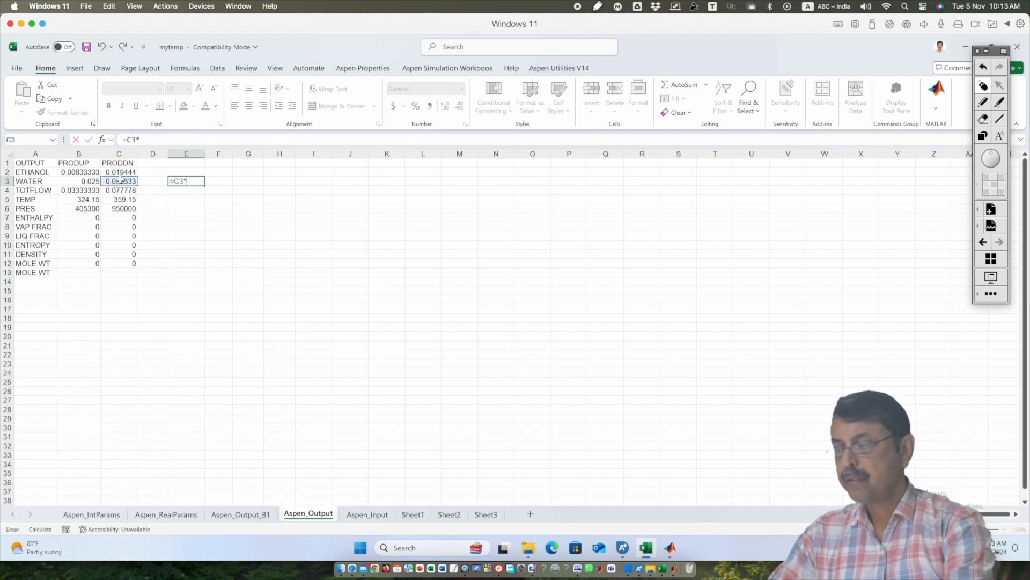
{"action": "type", "text": "*3600"}
{"action": "key", "text": "Return"}
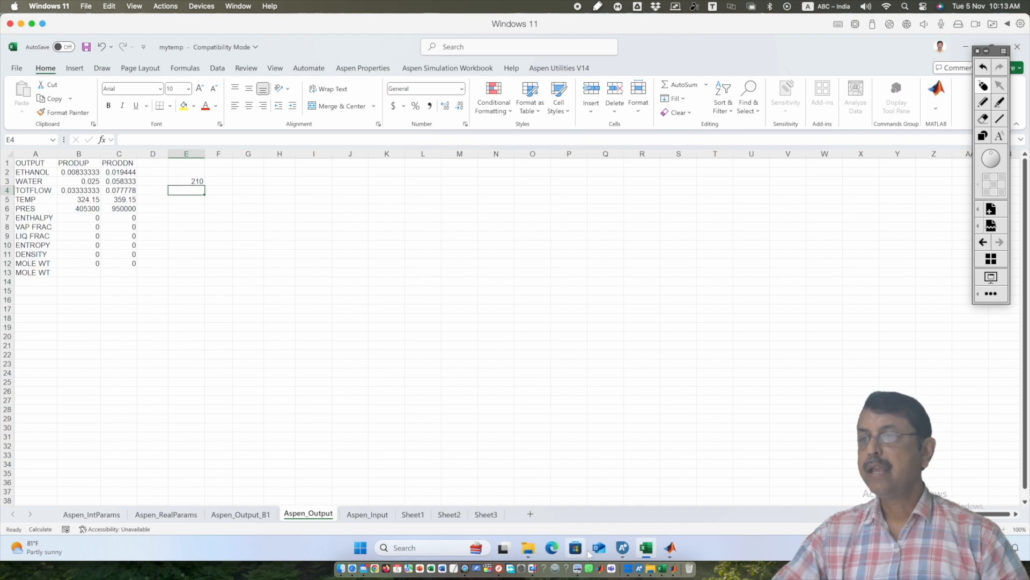
Switch to Aspen Plus and compare the PRODDN WATER mole flow in the stream results summary
{"action": "left_click", "coordinate": [623, 548]}
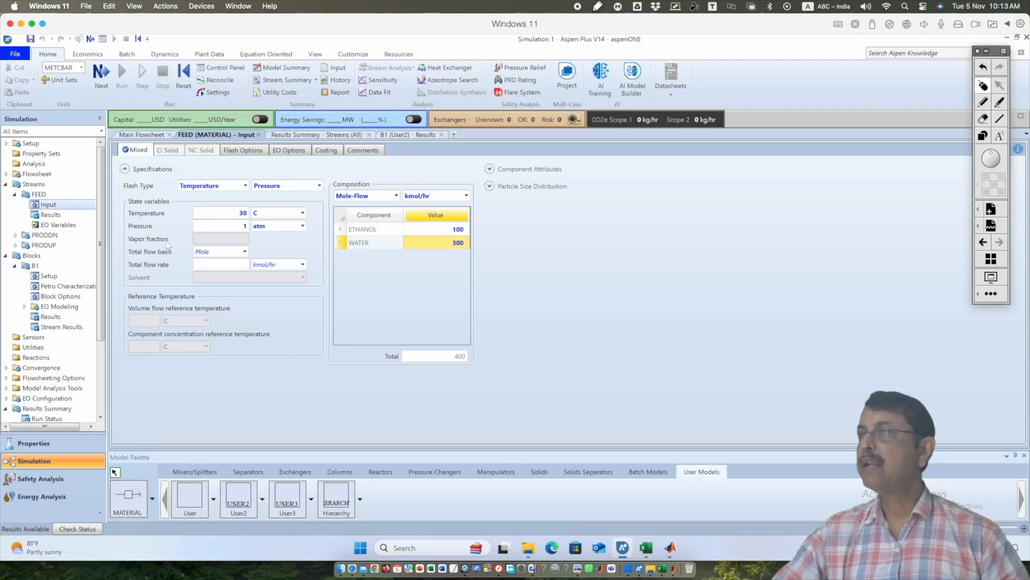
{"action": "left_click", "coordinate": [343, 136]}
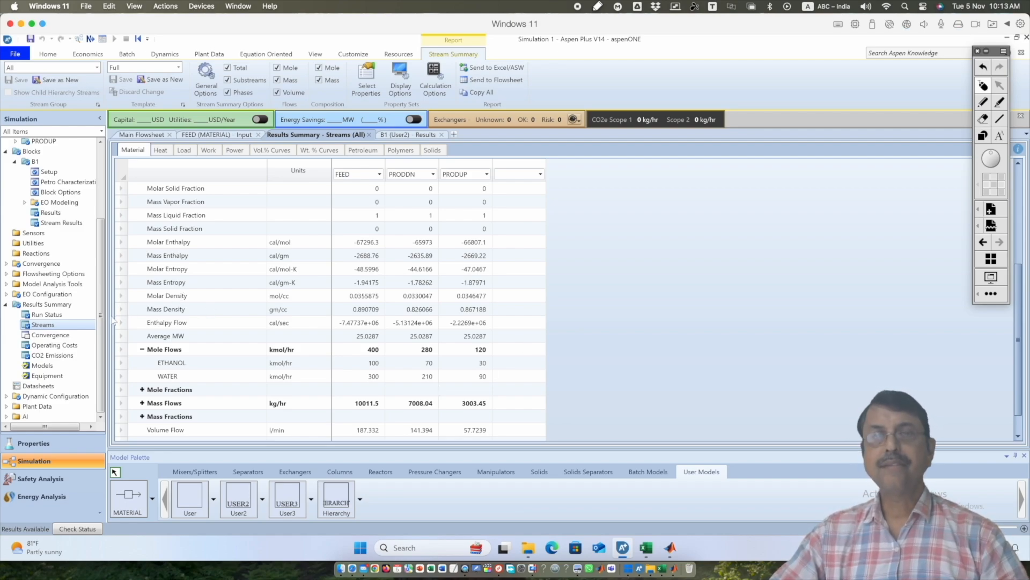
{"action": "left_click", "coordinate": [409, 135]}
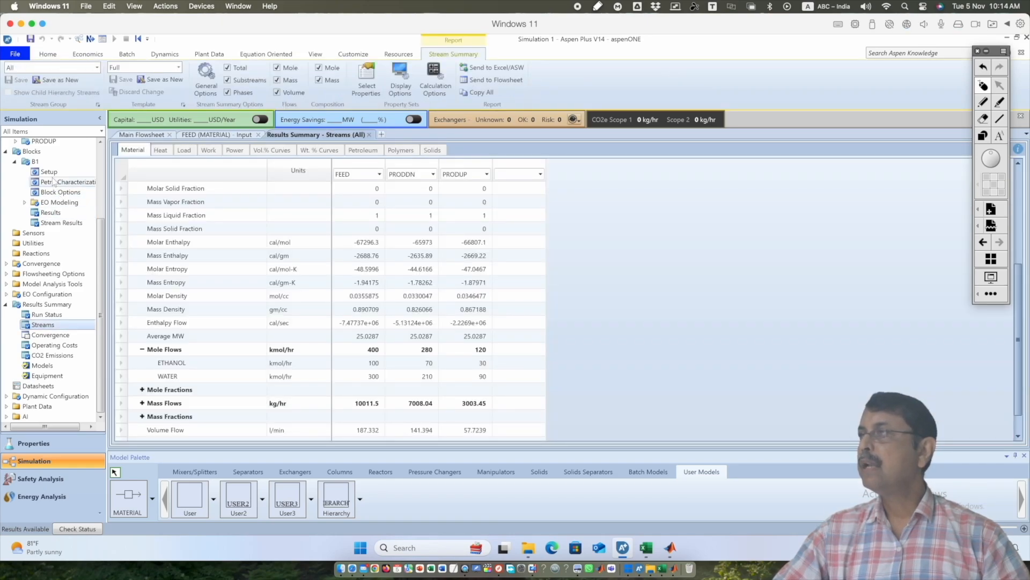
Set the real parameter for the PRODUP pressure to 5 atm in the user arrays of block B1
{"action": "left_click", "coordinate": [49, 171]}
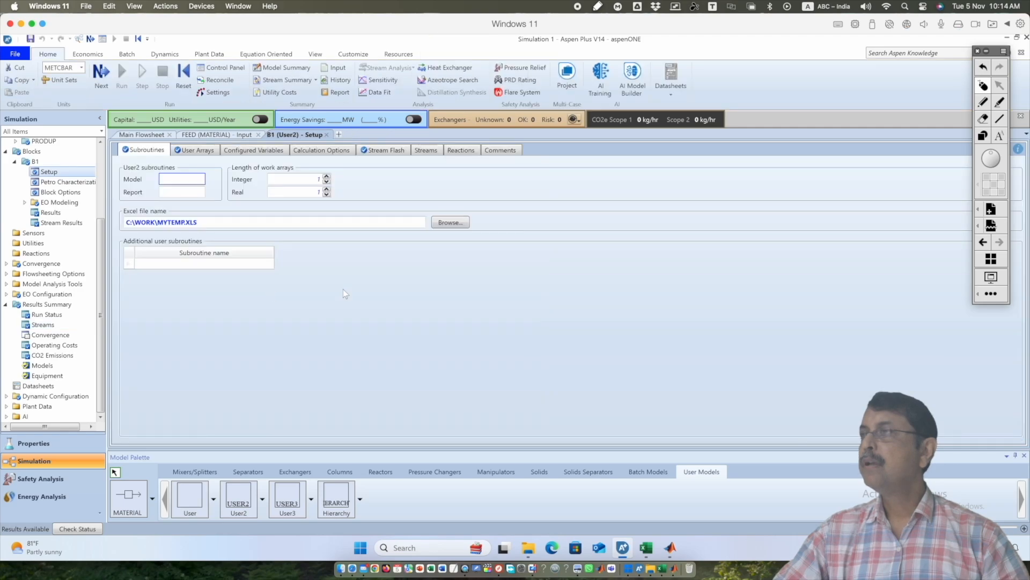
{"action": "left_click", "coordinate": [194, 151]}
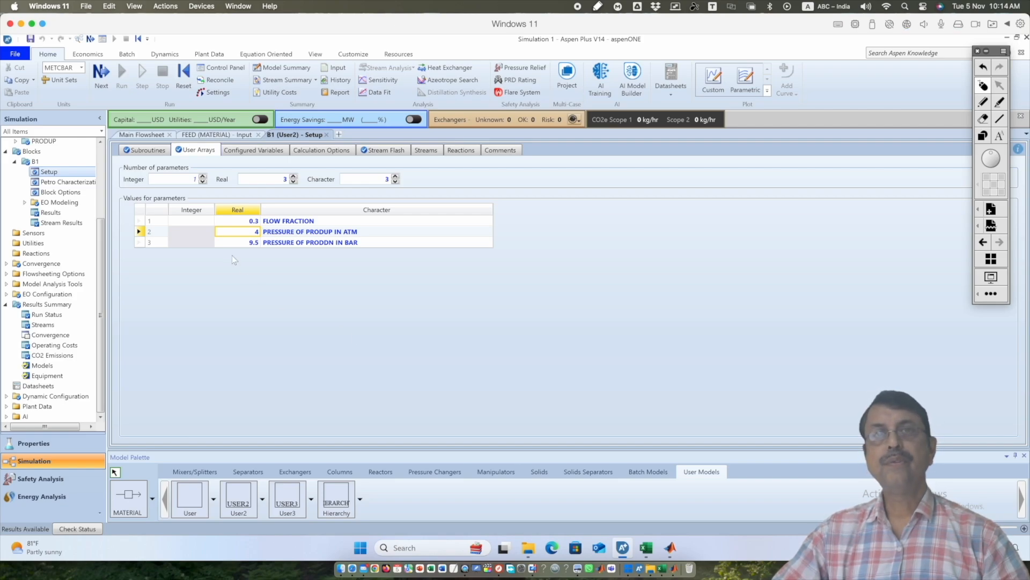
{"action": "type", "text": "5"}
{"action": "key", "text": "Return"}
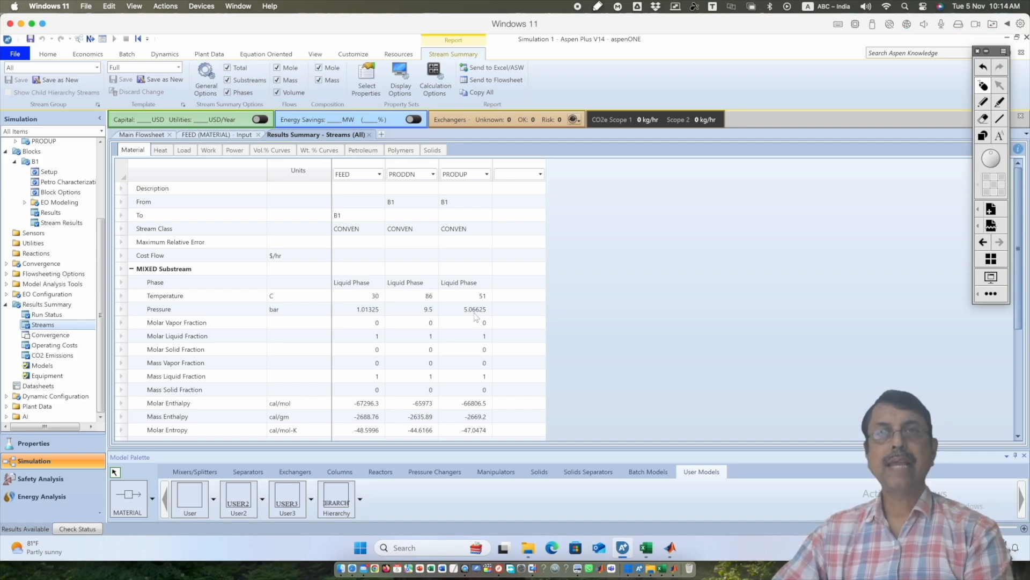
Switch to the mytemp workbook in Excel and check the PRODUP pressure in Aspen_Output, followed by the Aspen_Input and Aspen_RealParams sheets
{"action": "left_click", "coordinate": [646, 547]}
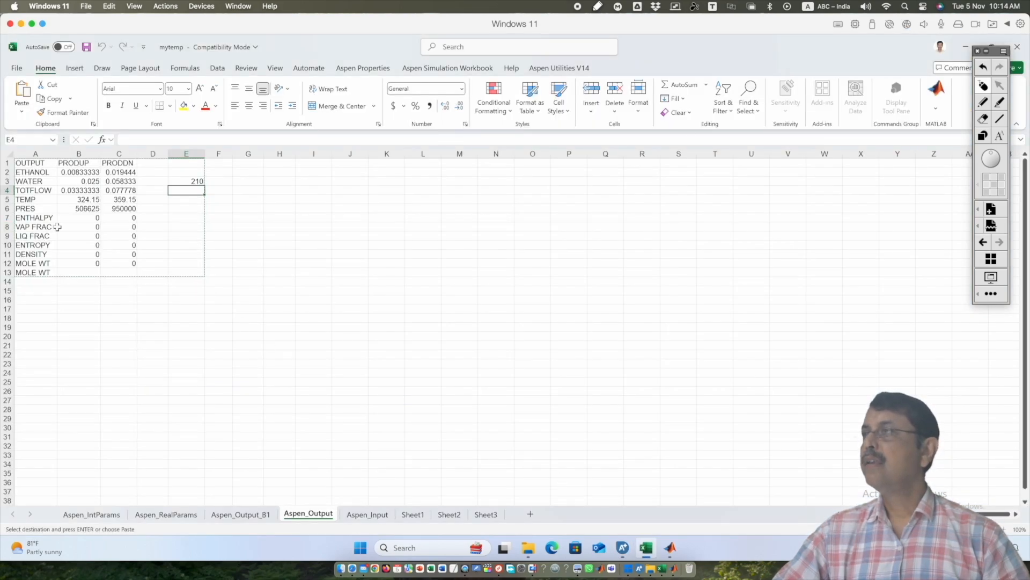
{"action": "left_click", "coordinate": [83, 210]}
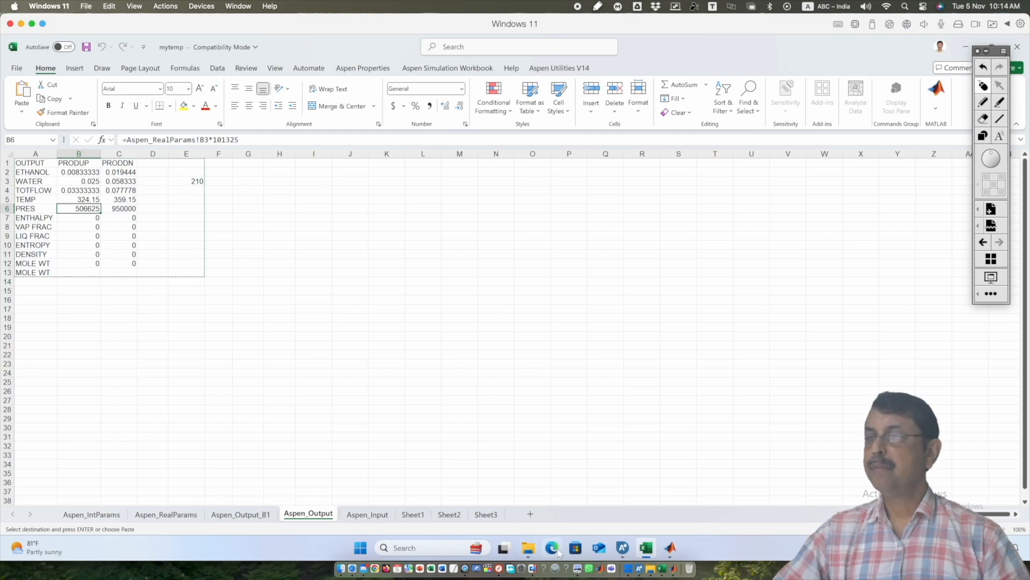
{"action": "left_click", "coordinate": [367, 514]}
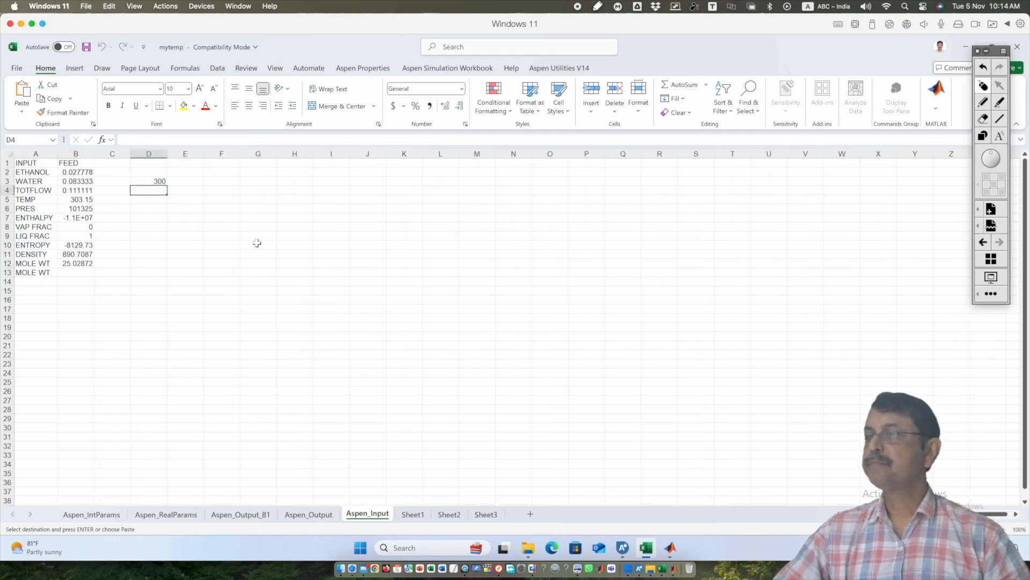
{"action": "left_click", "coordinate": [166, 514]}
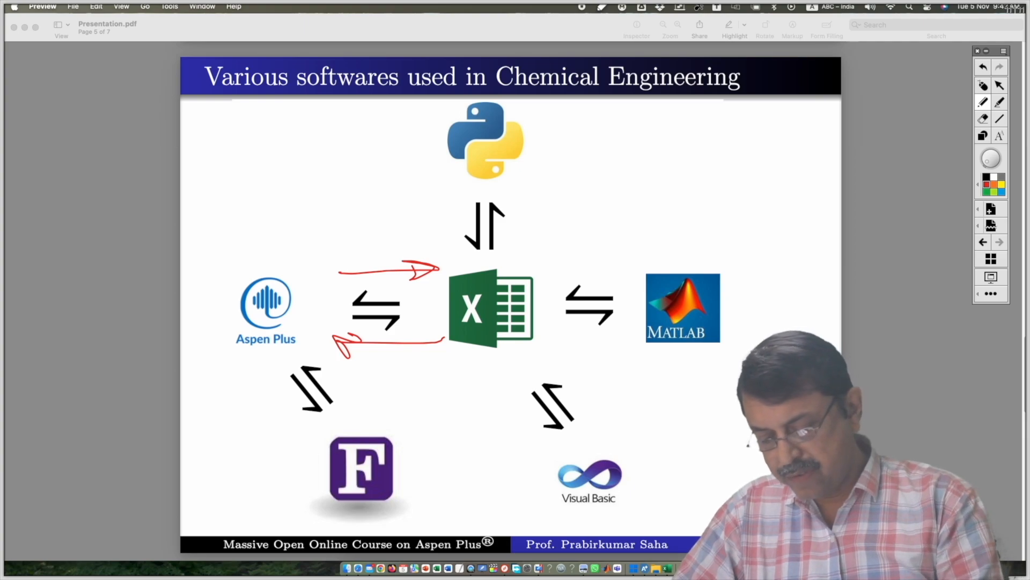
{"action": "mouse_move", "coordinate": [232, 242]}
{"action": "left_mouse_down"}
{"action": "mouse_move", "coordinate": [225, 260]}
{"action": "mouse_move", "coordinate": [256, 356]}
{"action": "mouse_move", "coordinate": [557, 336]}
{"action": "mouse_move", "coordinate": [493, 247]}
{"action": "mouse_move", "coordinate": [236, 250]}
{"action": "left_mouse_up"}
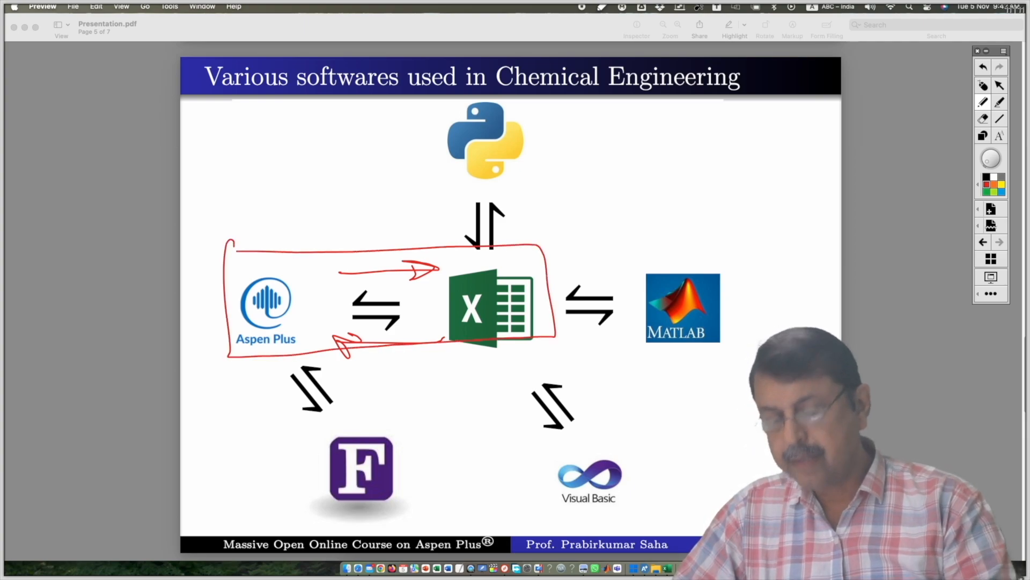